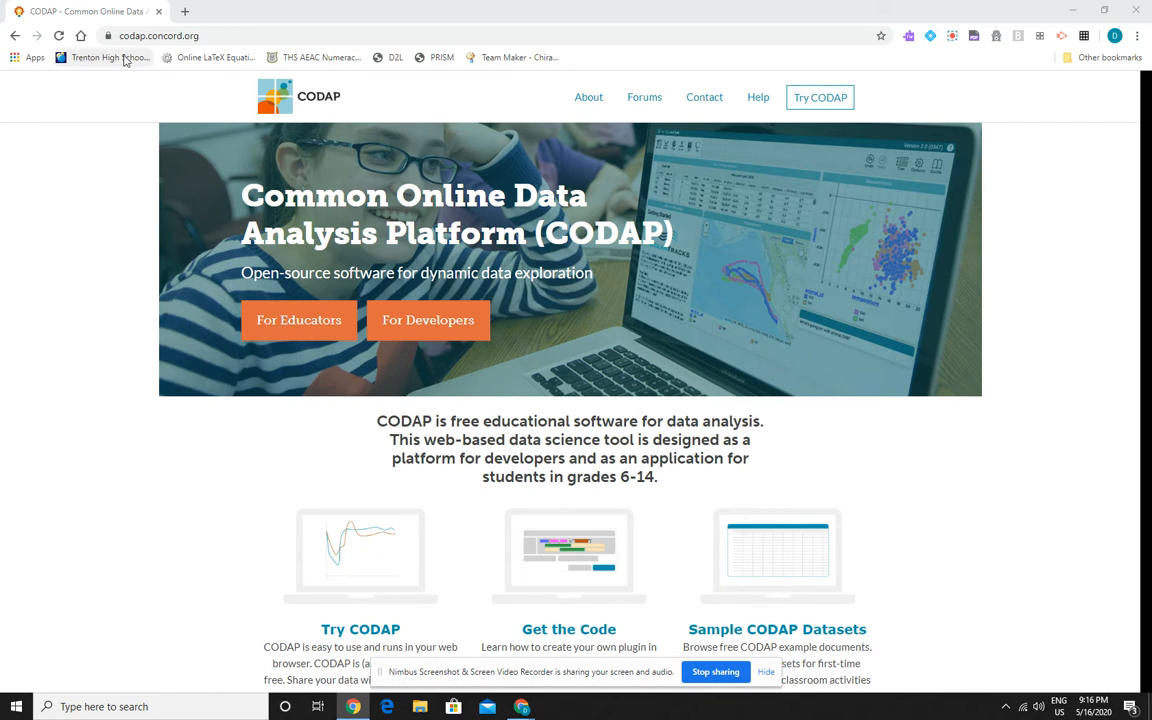
Launch CODAP from its home page and create a new document.
{"action": "left_click_drag", "start_coordinate": [204, 37], "coordinate": [119, 49]}
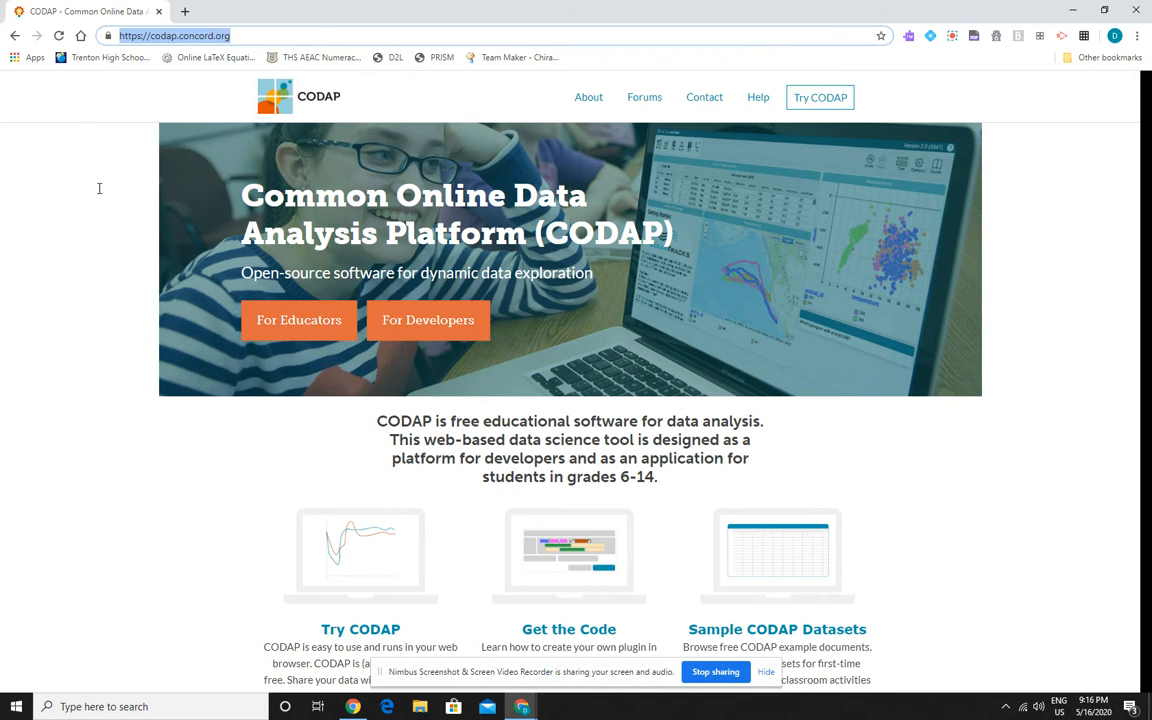
{"action": "left_click", "coordinate": [815, 104]}
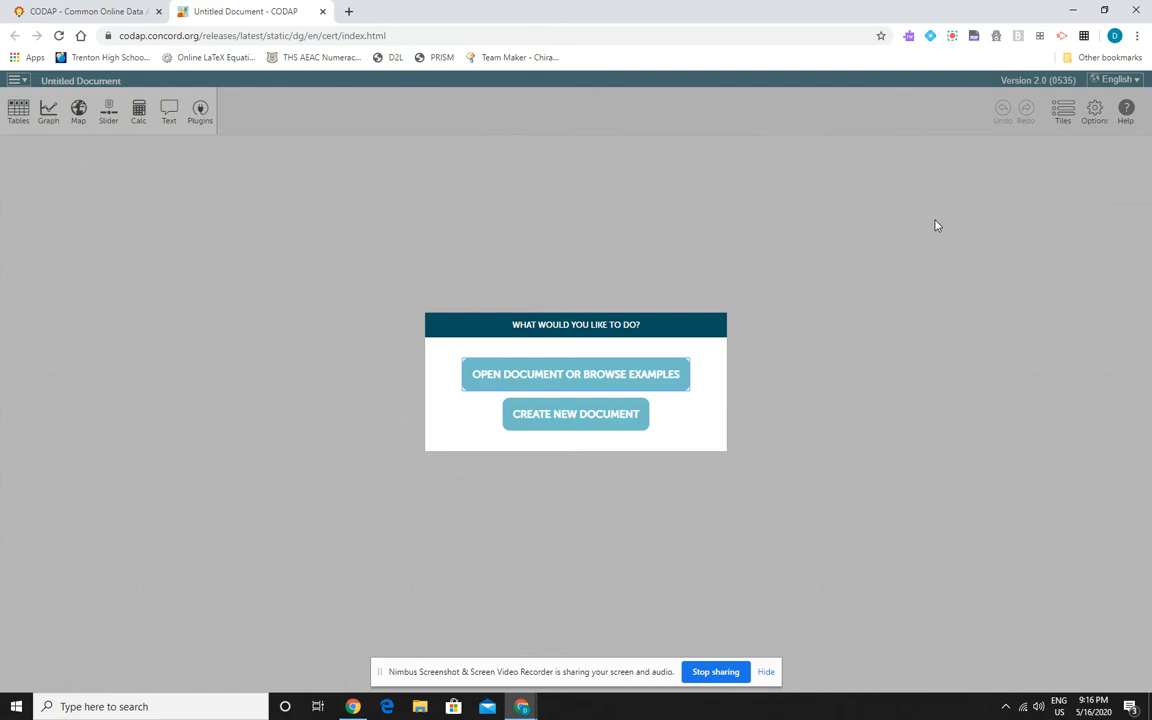
{"action": "left_click", "coordinate": [563, 428]}
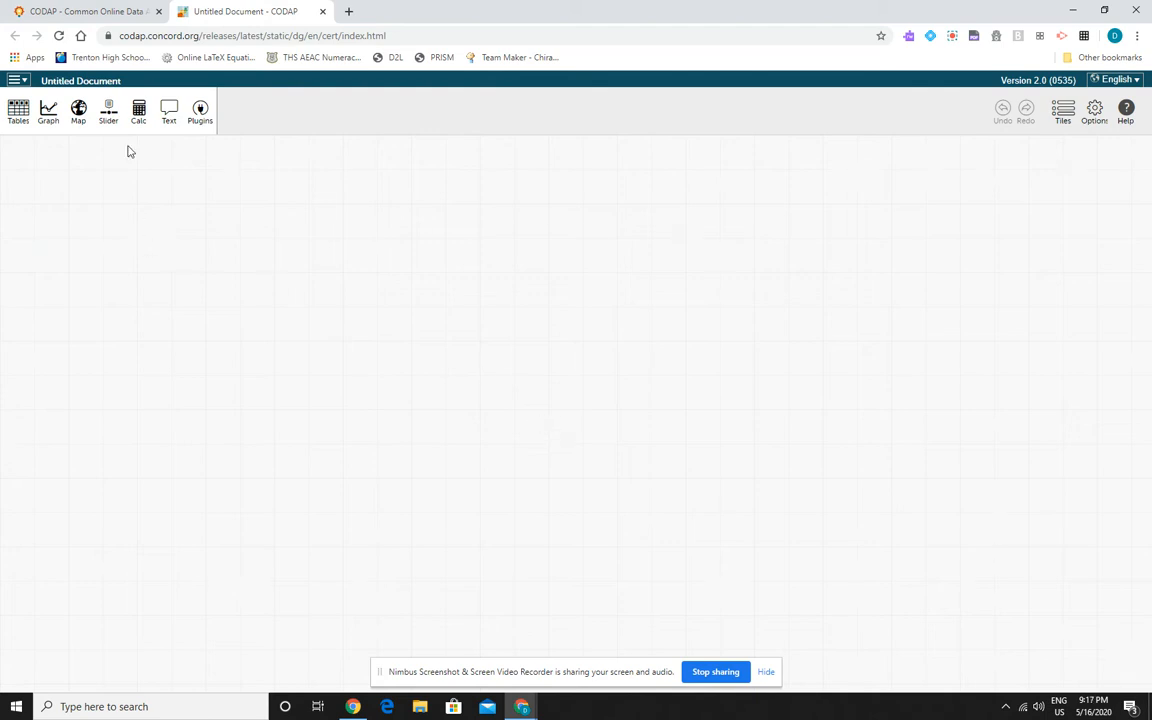
Import the local file Mammals Data from the Downloads folder into the document.
{"action": "left_click", "coordinate": [17, 81]}
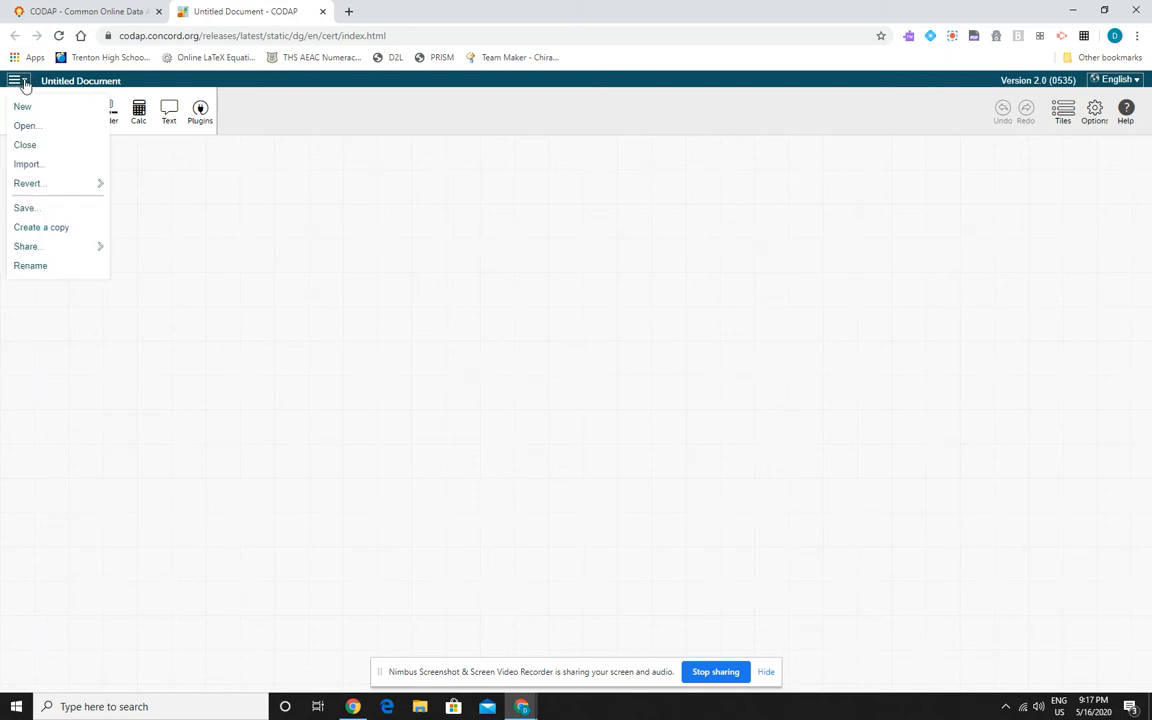
{"action": "left_click", "coordinate": [25, 166]}
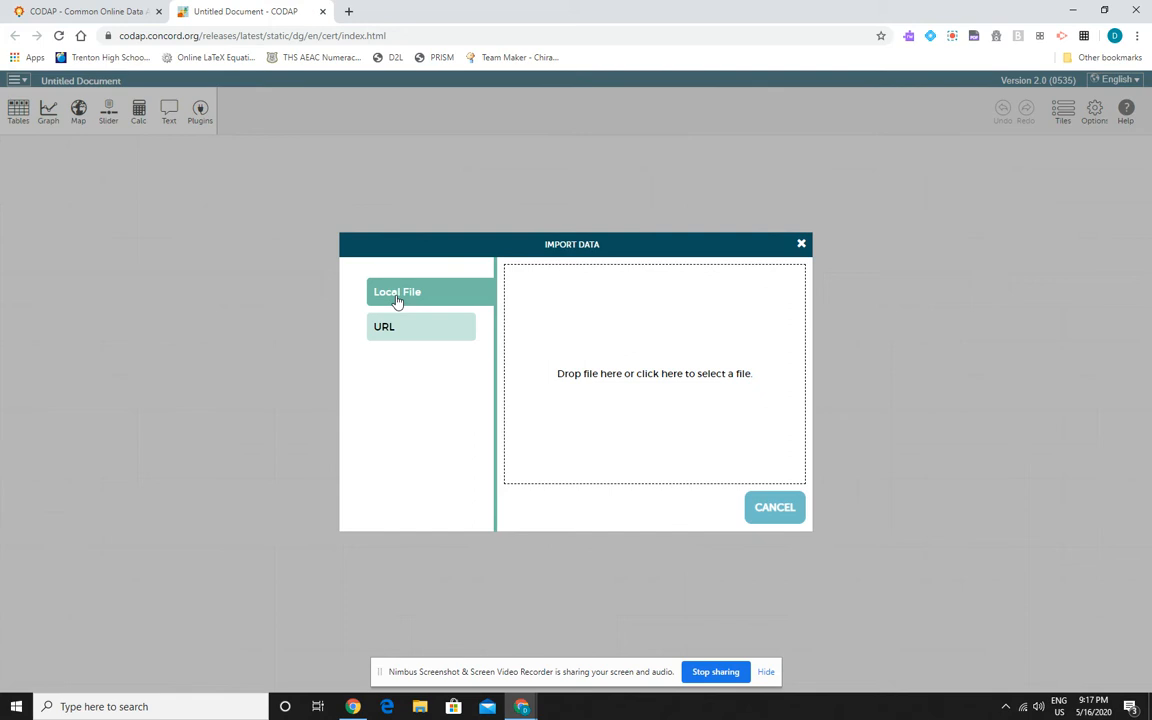
{"action": "left_click", "coordinate": [607, 379]}
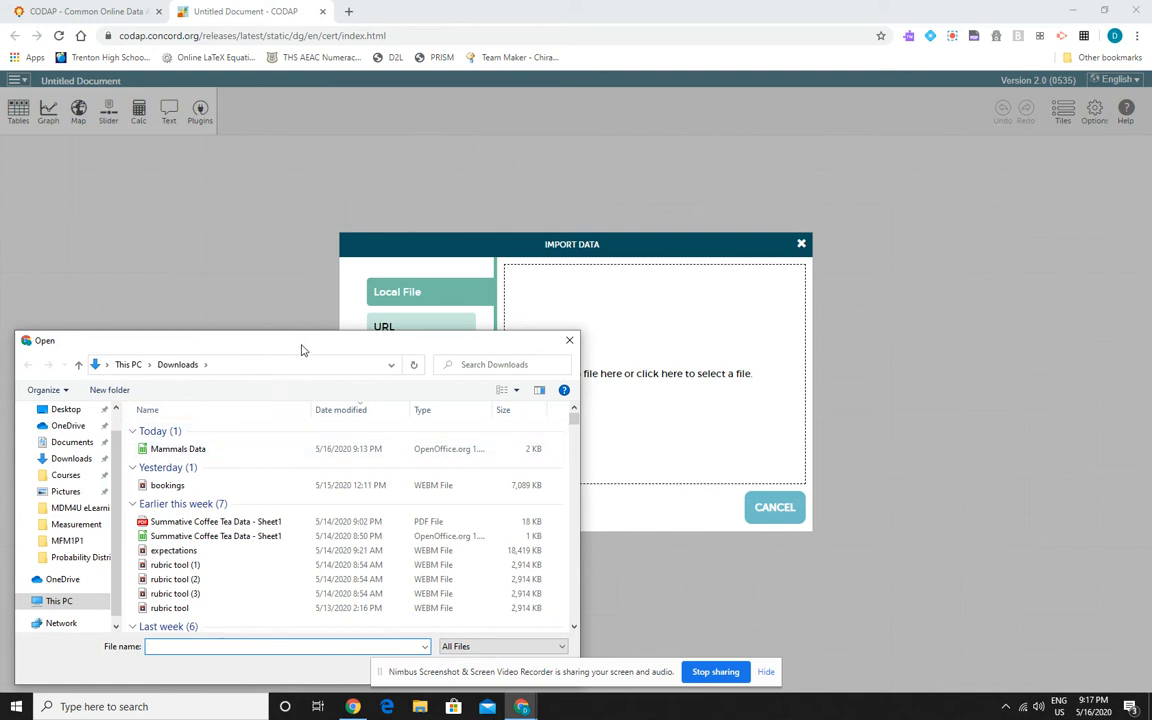
{"action": "left_click_drag", "start_coordinate": [301, 342], "coordinate": [269, 400]}
{"action": "left_click_drag", "start_coordinate": [170, 449], "coordinate": [656, 394]}
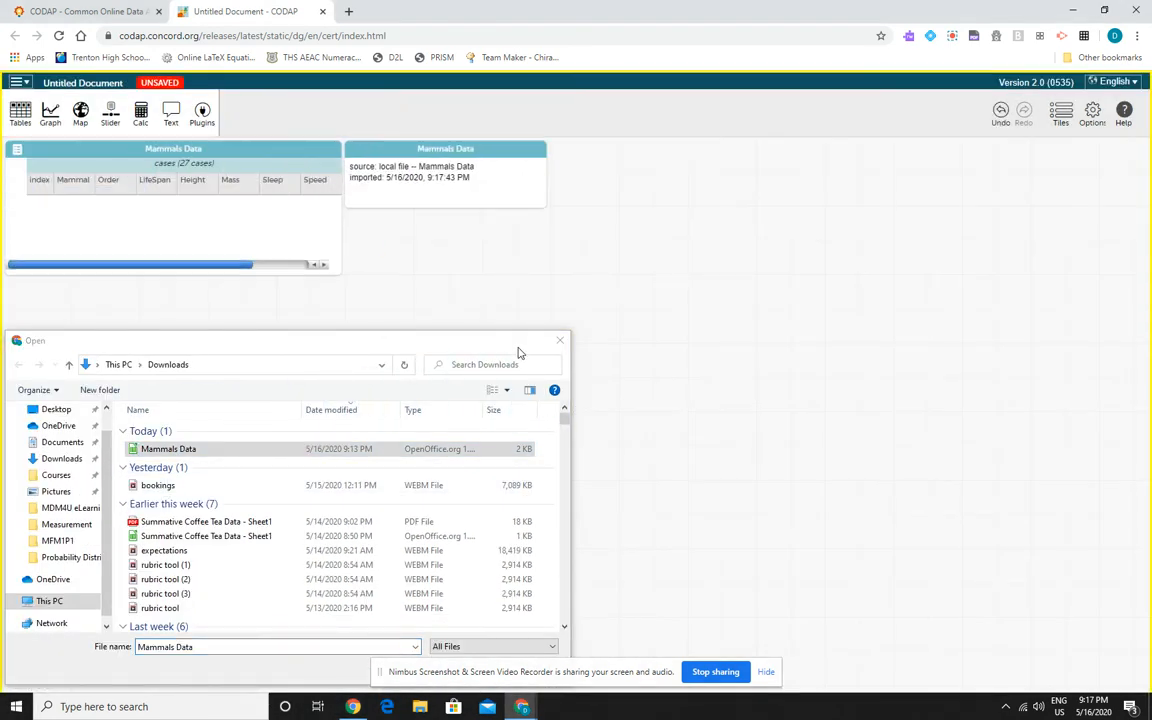
{"action": "left_click_drag", "start_coordinate": [520, 350], "coordinate": [441, 360]}
{"action": "left_click", "coordinate": [477, 350]}
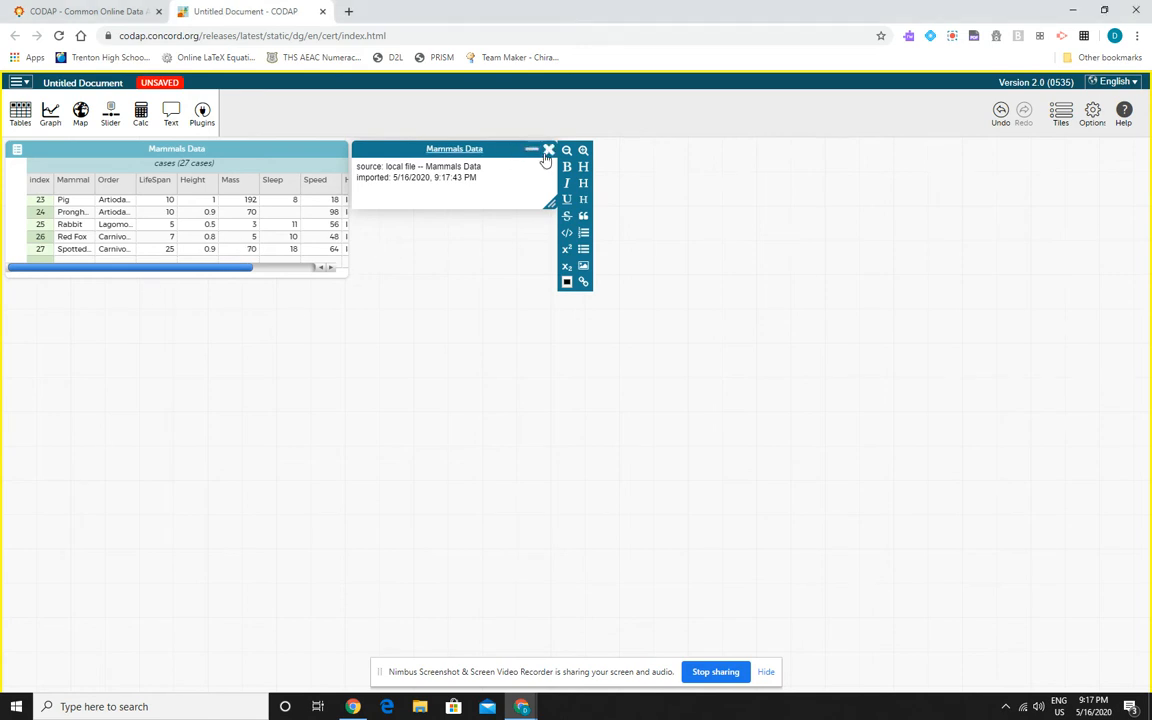
Remove the import source note and enlarge the Mammals Data table to show more rows and columns.
{"action": "left_click", "coordinate": [546, 152]}
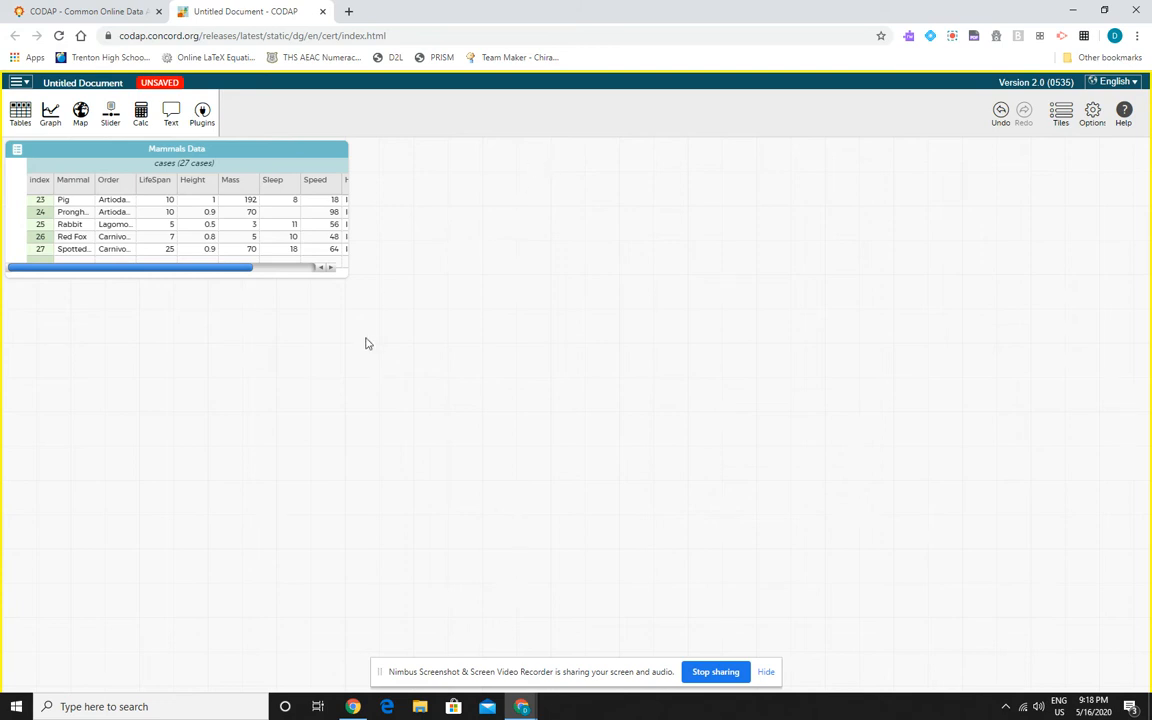
{"action": "left_click_drag", "start_coordinate": [343, 271], "coordinate": [501, 584]}
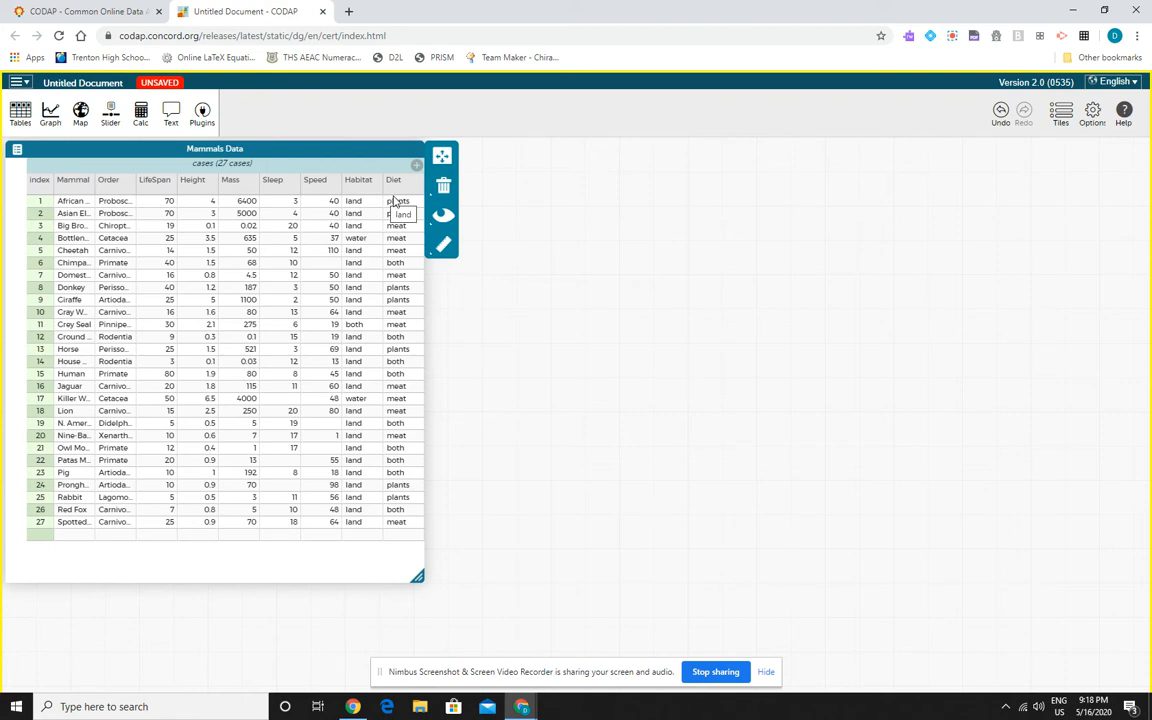
{"action": "left_click_drag", "start_coordinate": [417, 575], "coordinate": [363, 435]}
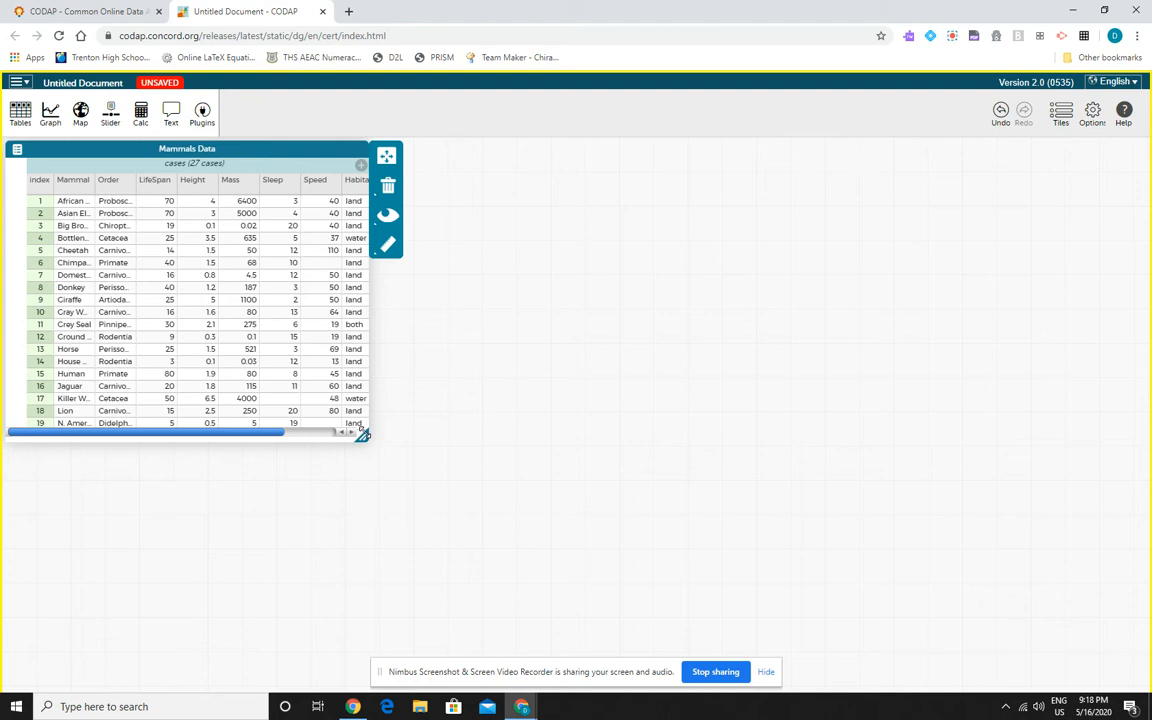
Create a graph beside the Mammals Data table and plot Height on its horizontal axis.
{"action": "left_click", "coordinate": [50, 112]}
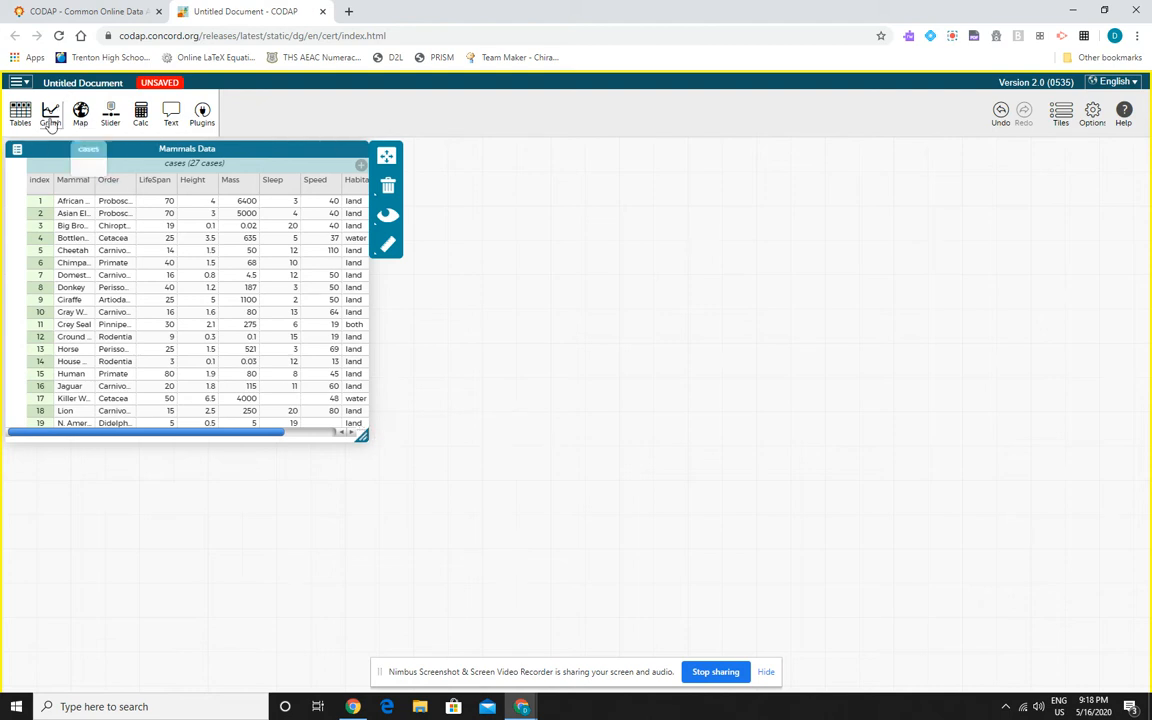
{"action": "left_click_drag", "start_coordinate": [489, 156], "coordinate": [512, 161]}
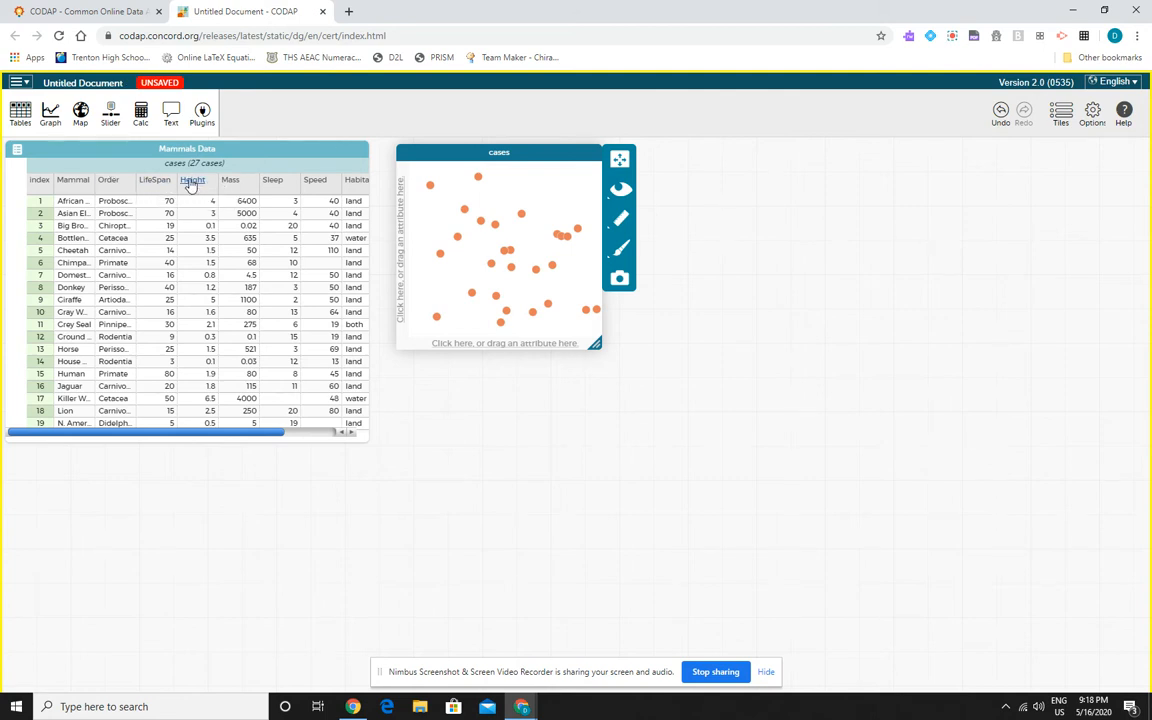
{"action": "left_click_drag", "start_coordinate": [191, 186], "coordinate": [458, 348]}
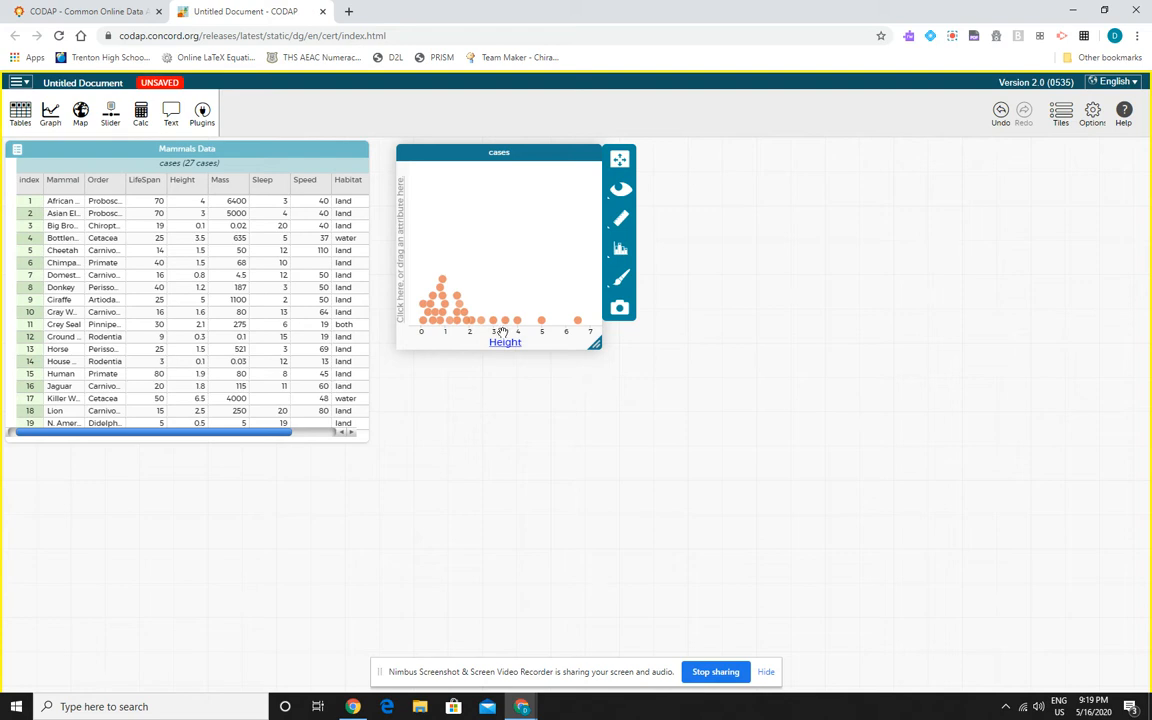
Try shifting the graph's Height axis and rescaling it from its upper and lower ends.
{"action": "mouse_move", "coordinate": [502, 331]}
{"action": "left_mouse_down"}
{"action": "mouse_move", "coordinate": [548, 331]}
{"action": "mouse_move", "coordinate": [510, 328]}
{"action": "left_mouse_up"}
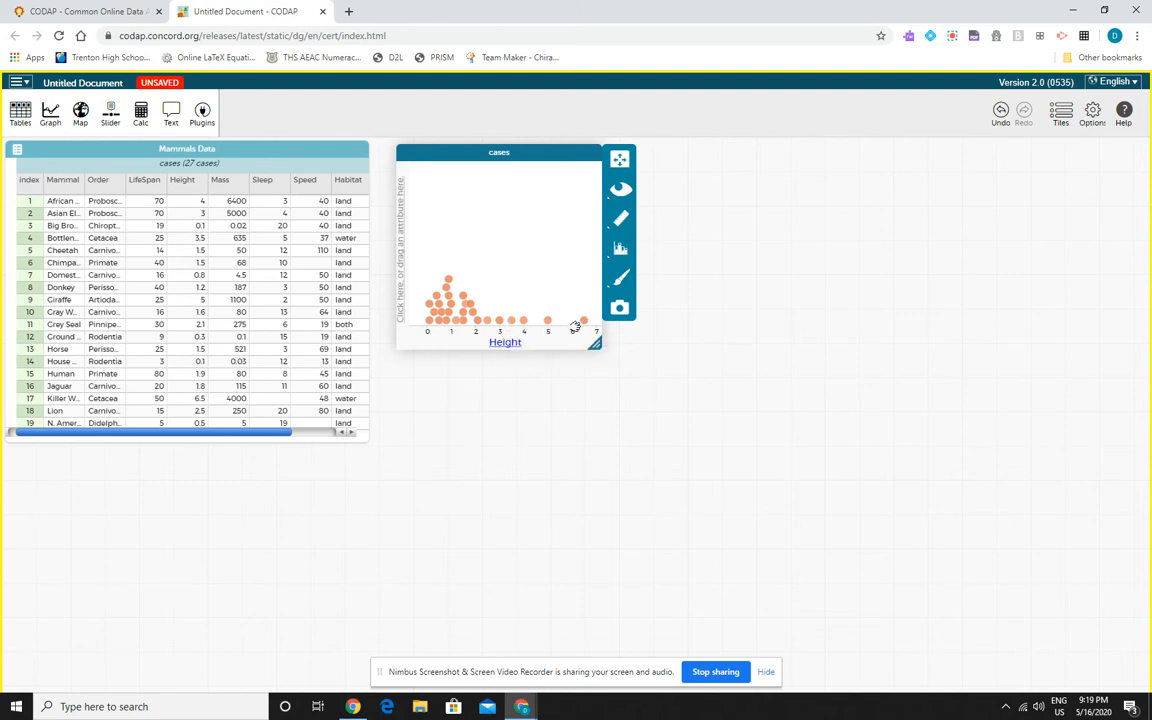
{"action": "mouse_move", "coordinate": [576, 326]}
{"action": "left_mouse_down"}
{"action": "mouse_move", "coordinate": [444, 332]}
{"action": "mouse_move", "coordinate": [578, 341]}
{"action": "left_mouse_up"}
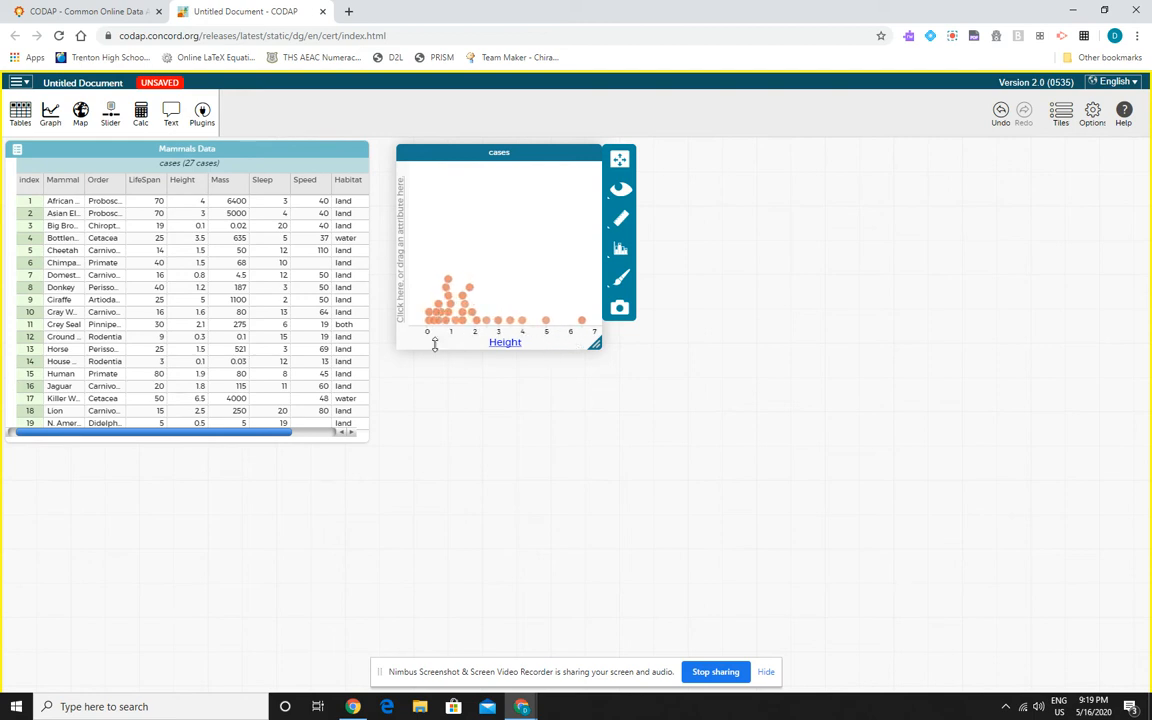
{"action": "mouse_move", "coordinate": [421, 327]}
{"action": "left_mouse_down"}
{"action": "mouse_move", "coordinate": [478, 333]}
{"action": "mouse_move", "coordinate": [413, 332]}
{"action": "mouse_move", "coordinate": [426, 336]}
{"action": "left_mouse_up"}
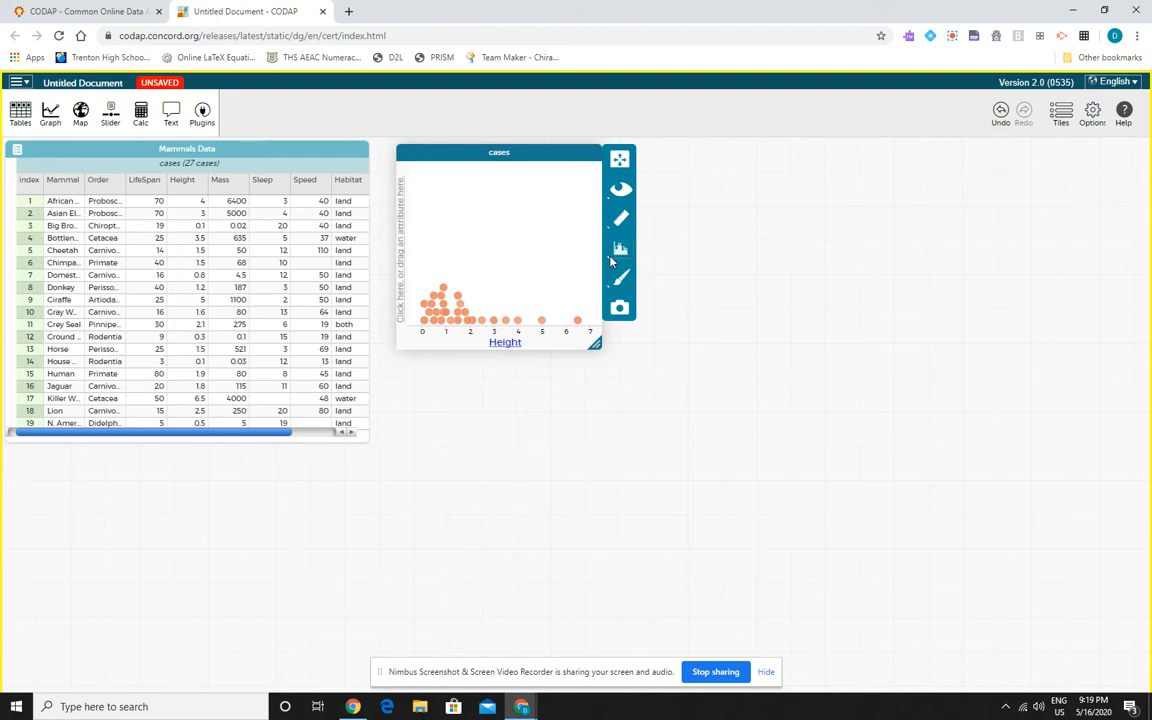
Group the Height dot plot into bins and fuse the dots into bars to form a histogram.
{"action": "left_click", "coordinate": [620, 253]}
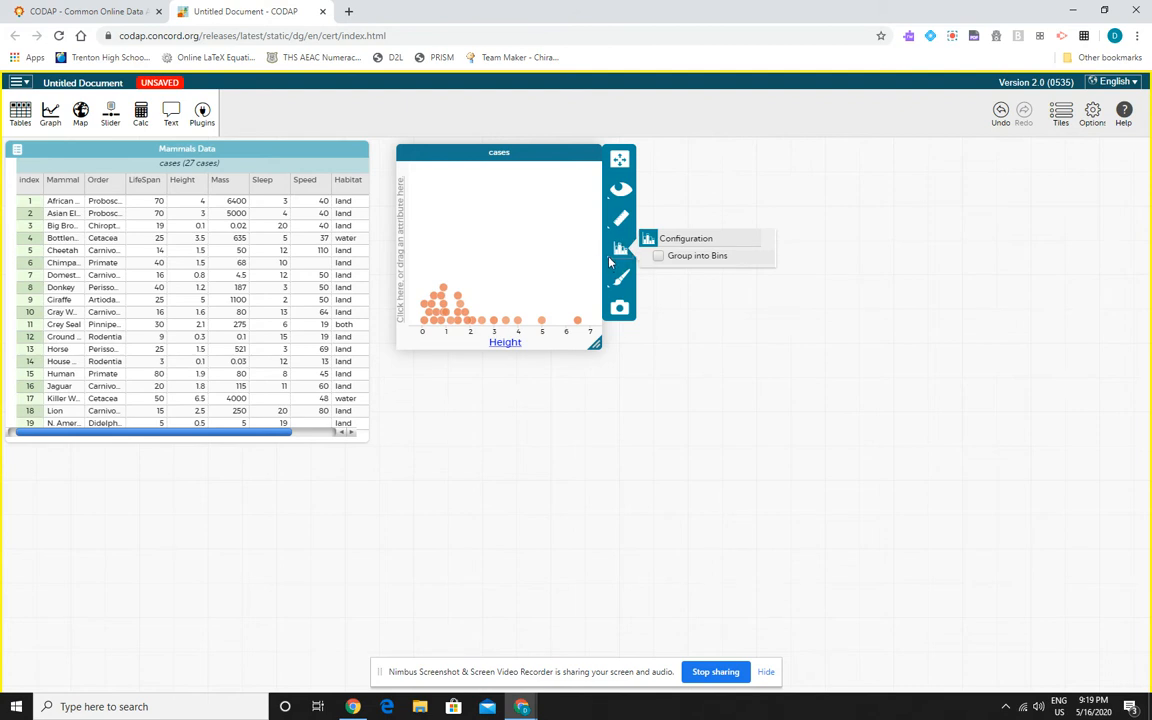
{"action": "left_click", "coordinate": [609, 258]}
{"action": "left_click", "coordinate": [609, 258]}
{"action": "left_click", "coordinate": [657, 256]}
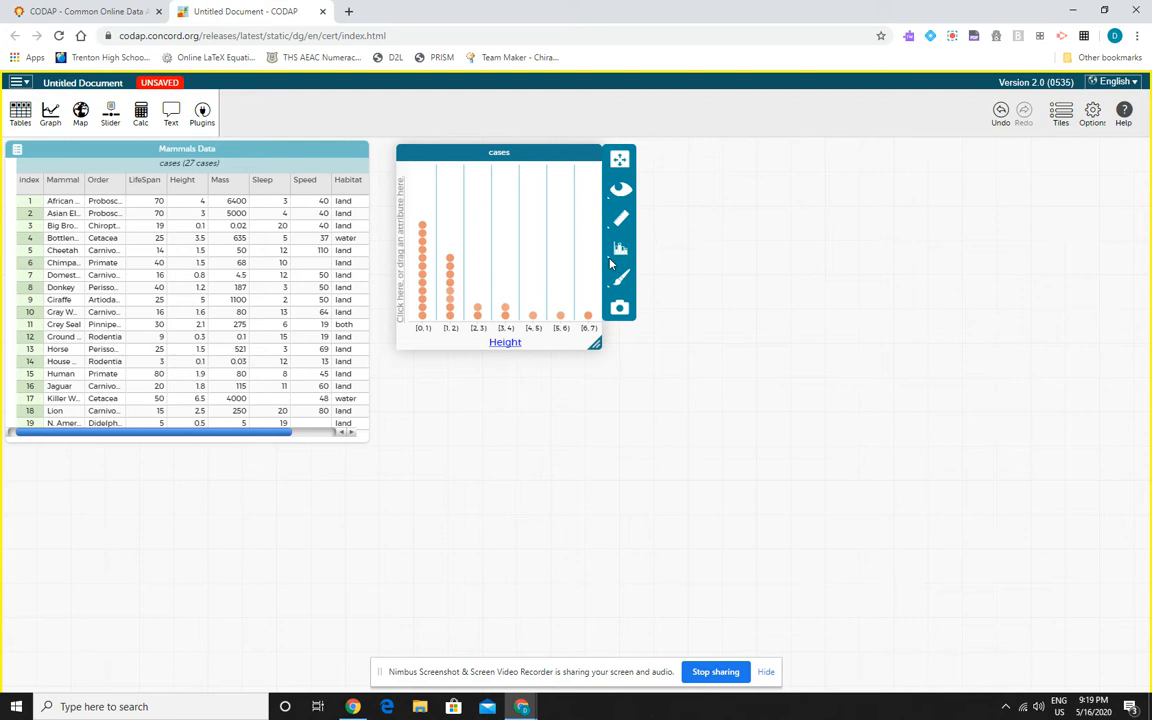
{"action": "left_click", "coordinate": [610, 260]}
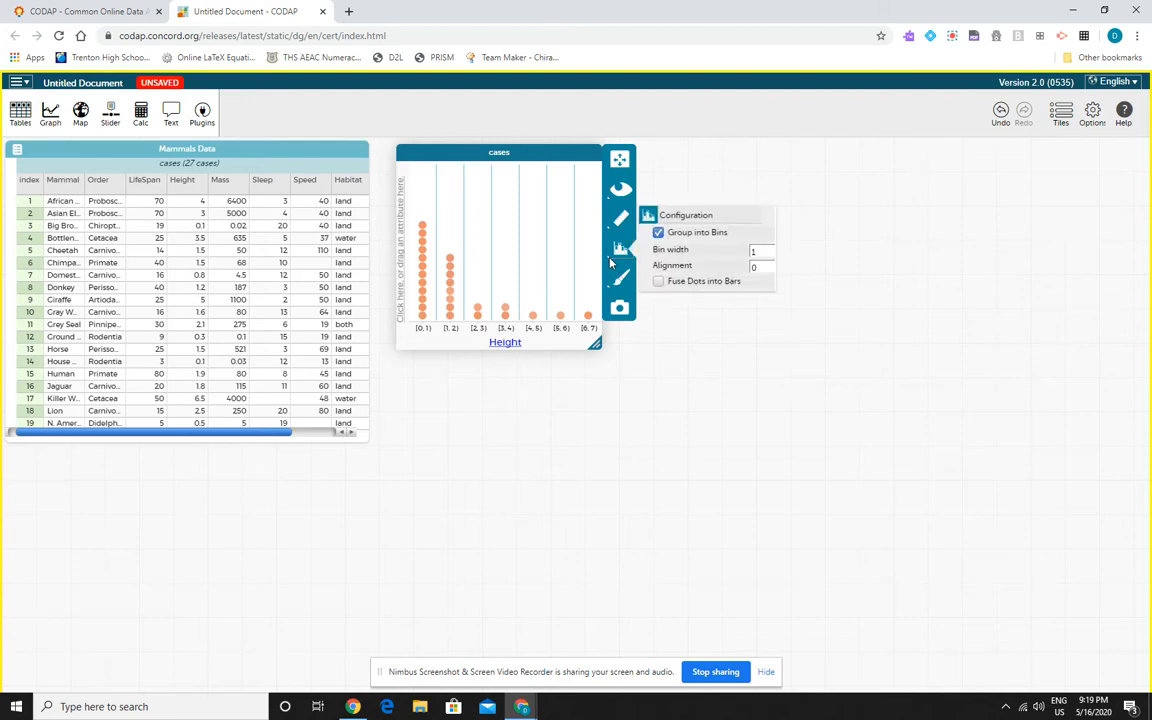
{"action": "left_click", "coordinate": [658, 283]}
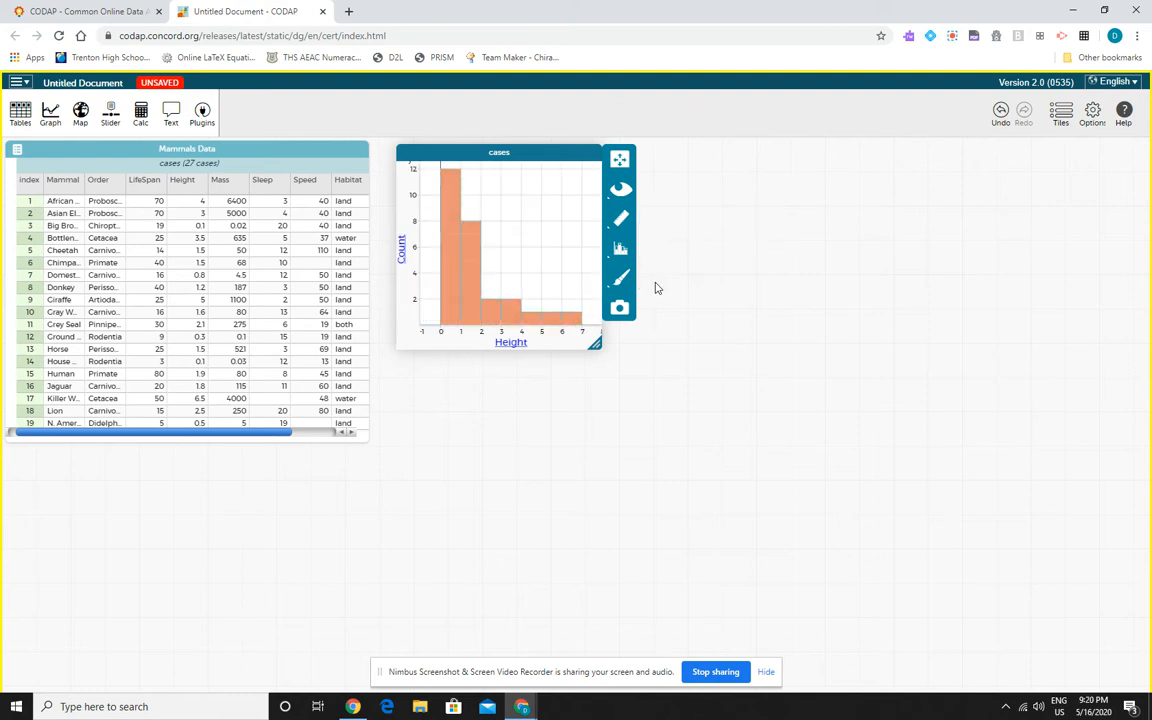
Turn off bin grouping to change the Height histogram back to a dot plot.
{"action": "left_click", "coordinate": [620, 254]}
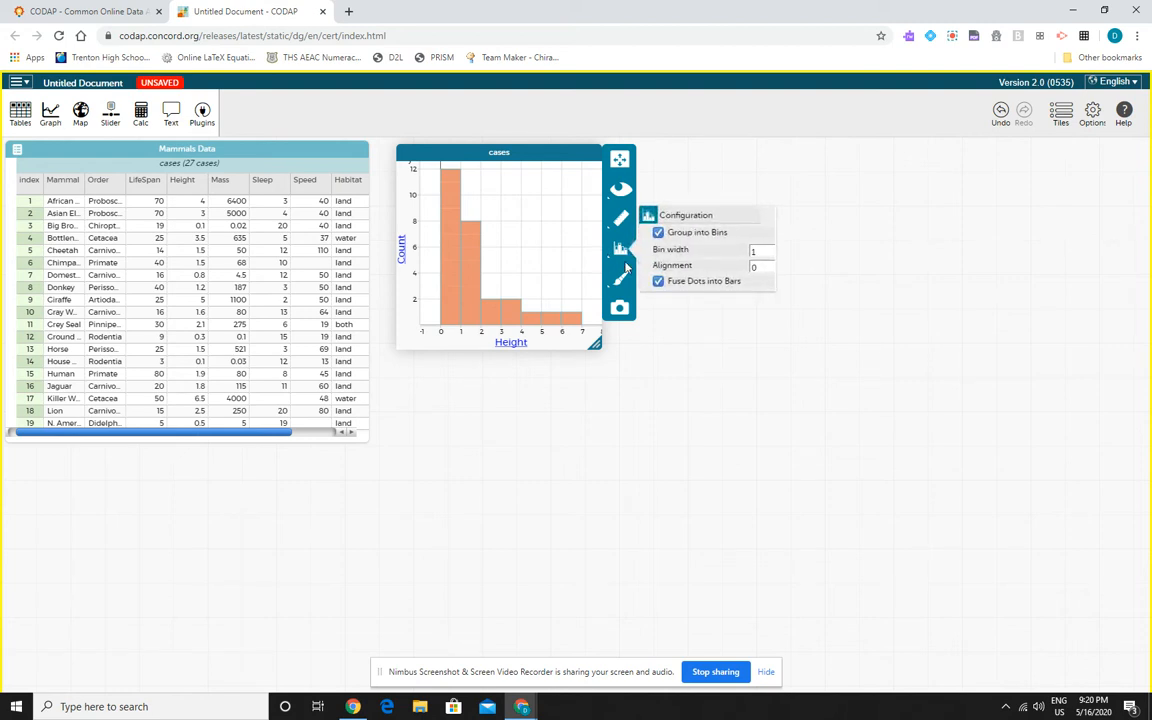
{"action": "left_click", "coordinate": [659, 234]}
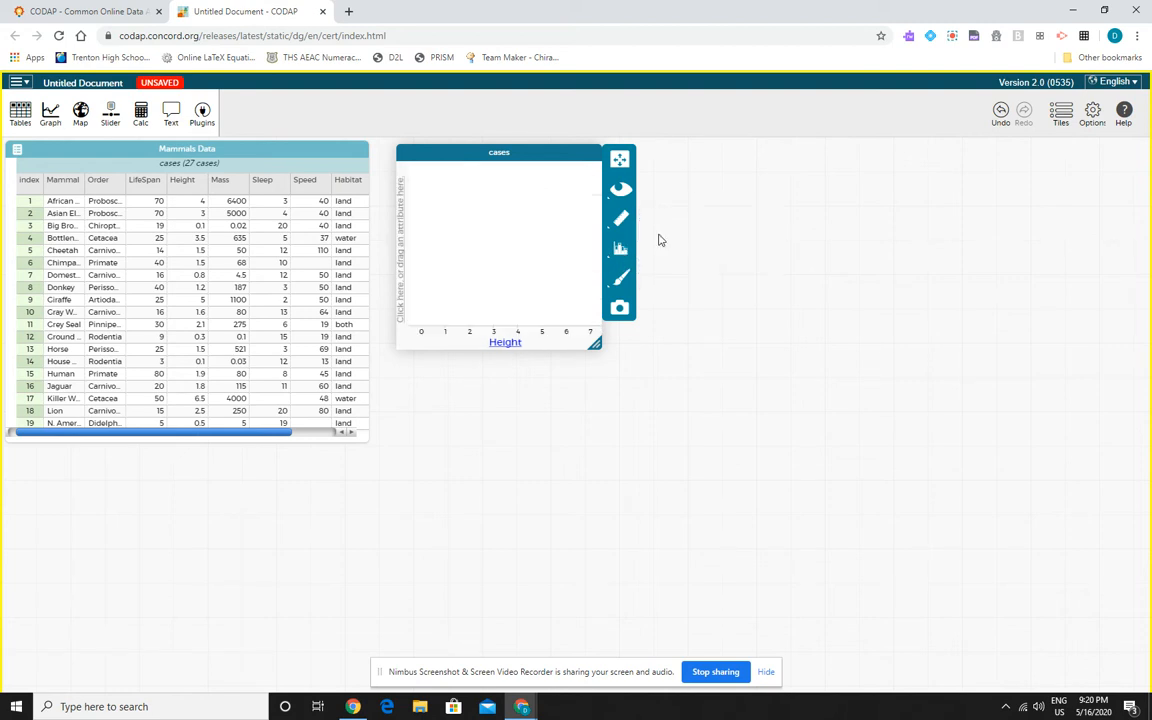
{"action": "left_click", "coordinate": [611, 258]}
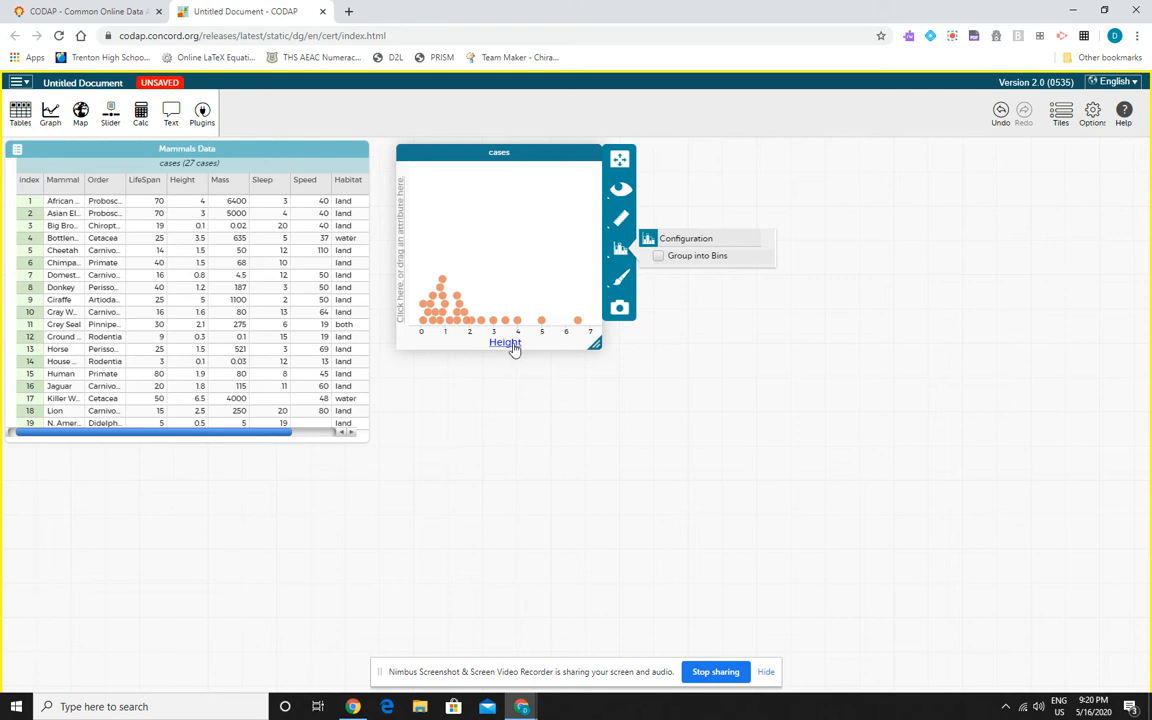
{"action": "left_click", "coordinate": [553, 246]}
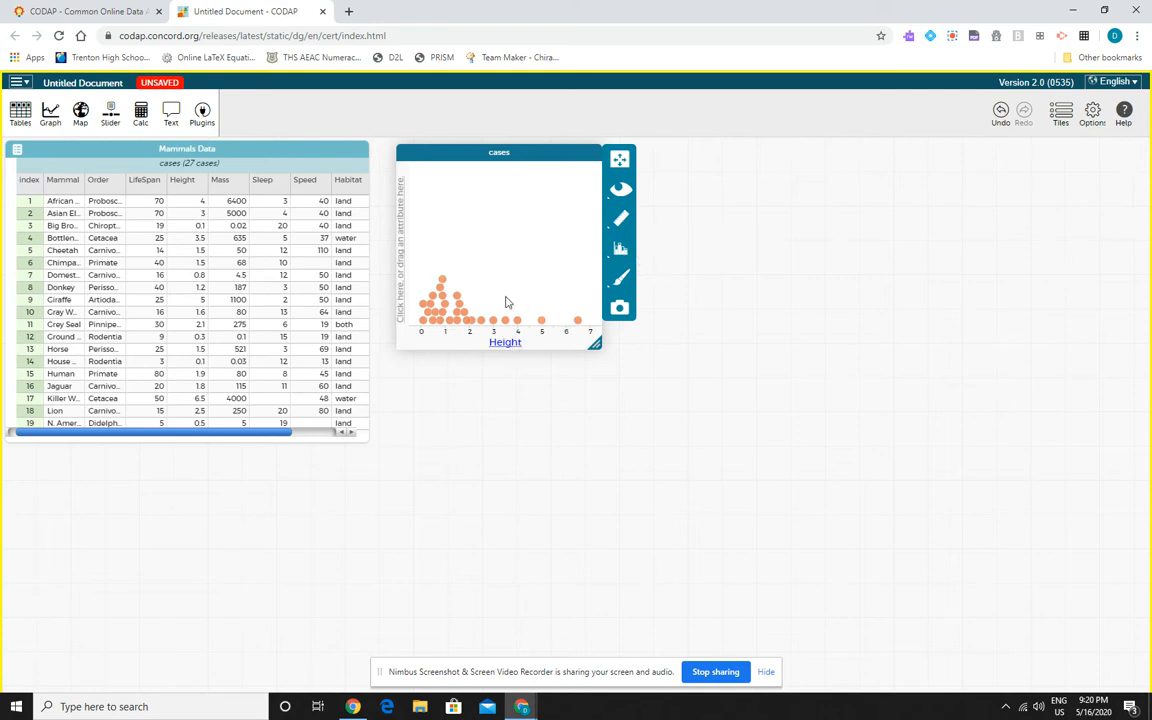
Show the Count and Mean measures on the Height dot plot and read the value at the mean line.
{"action": "left_click", "coordinate": [610, 229]}
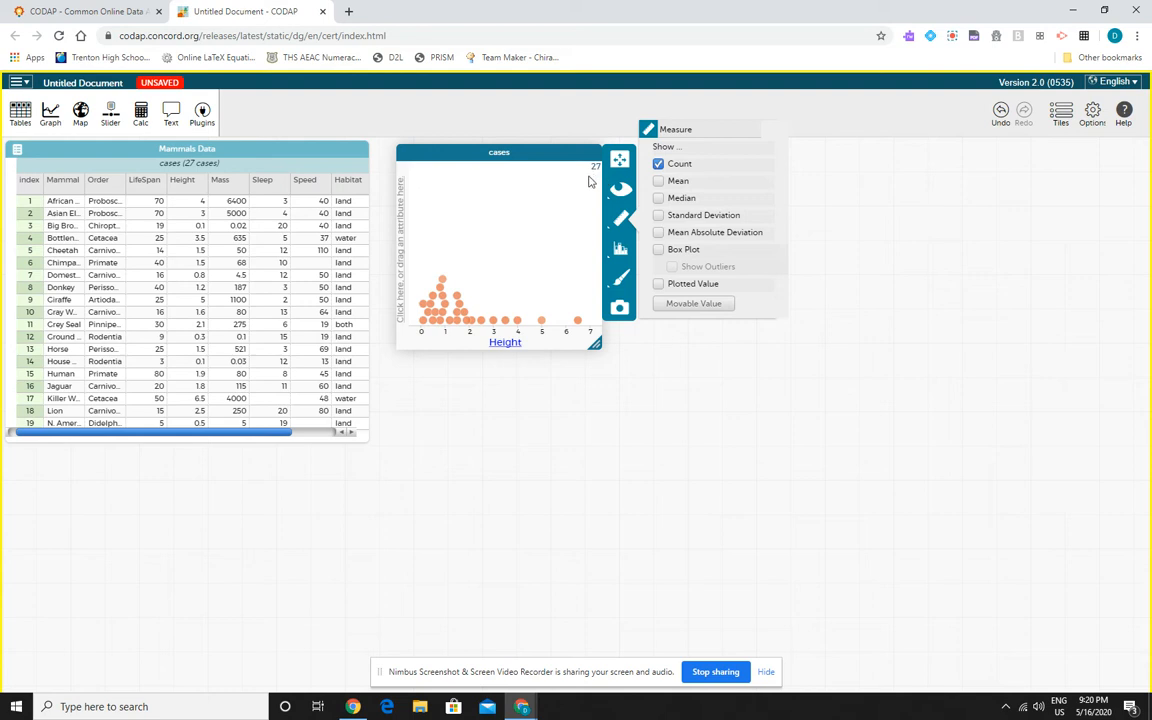
{"action": "scroll", "coordinate": [267, 346], "scroll_direction": "down", "scroll_amount": 1}
{"action": "scroll", "coordinate": [267, 346], "scroll_direction": "down", "scroll_amount": 3}
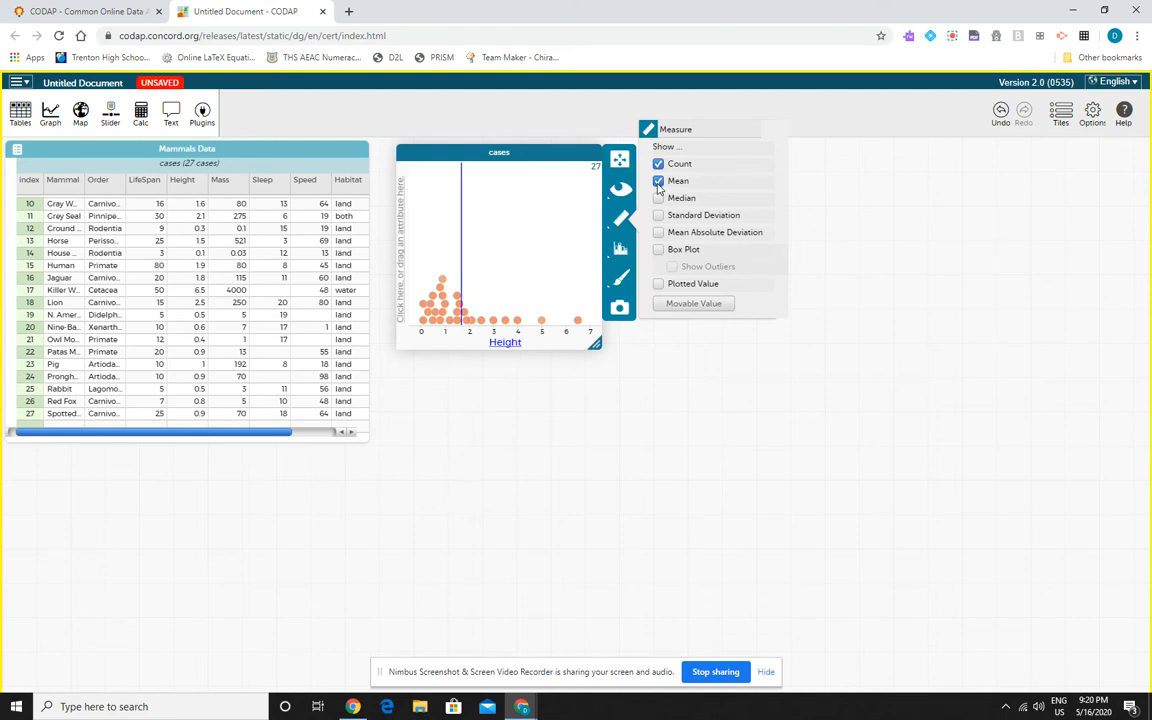
{"action": "left_click", "coordinate": [665, 459]}
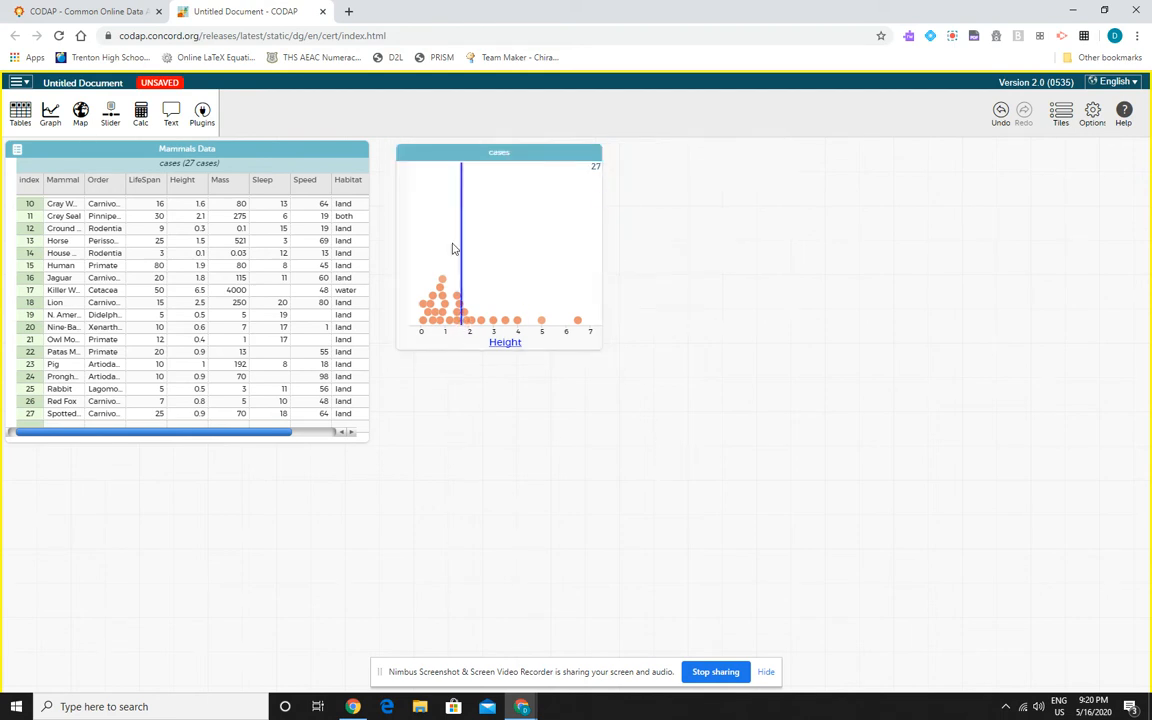
{"action": "mouse_move", "coordinate": [464, 222]}
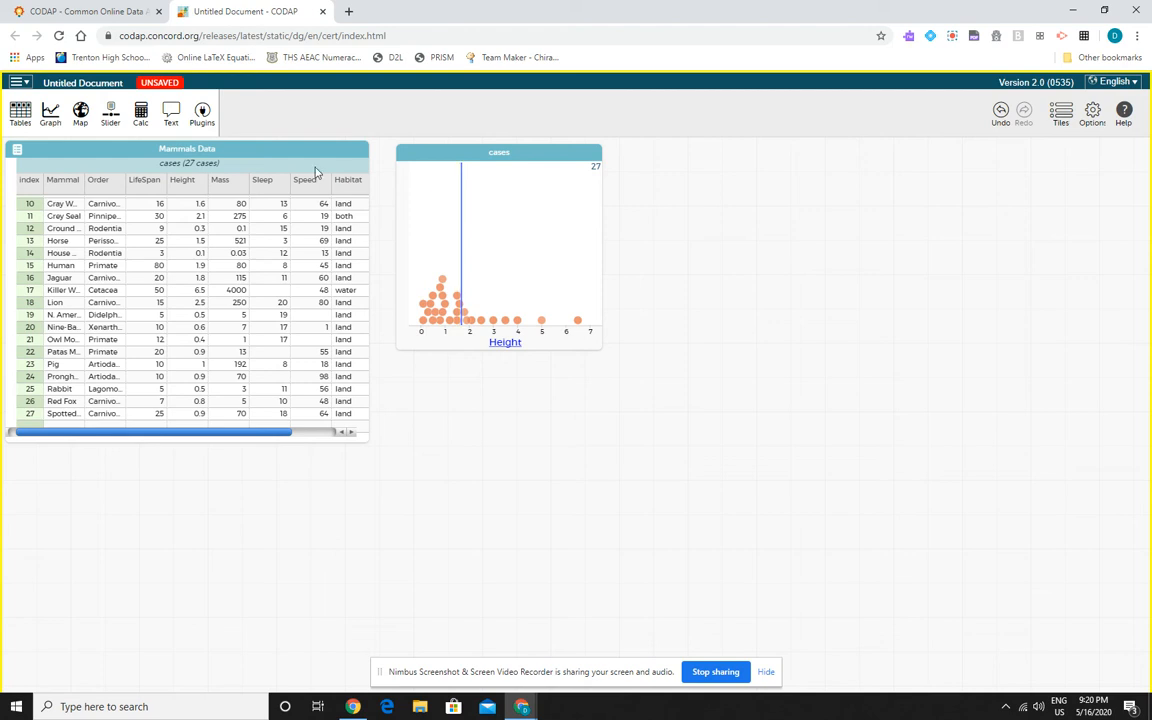
Add an enlarged text box titled "Summary of Heights" containing "Here's what I found about heights:" and "Mean: 1.68 m".
{"action": "left_click", "coordinate": [171, 112]}
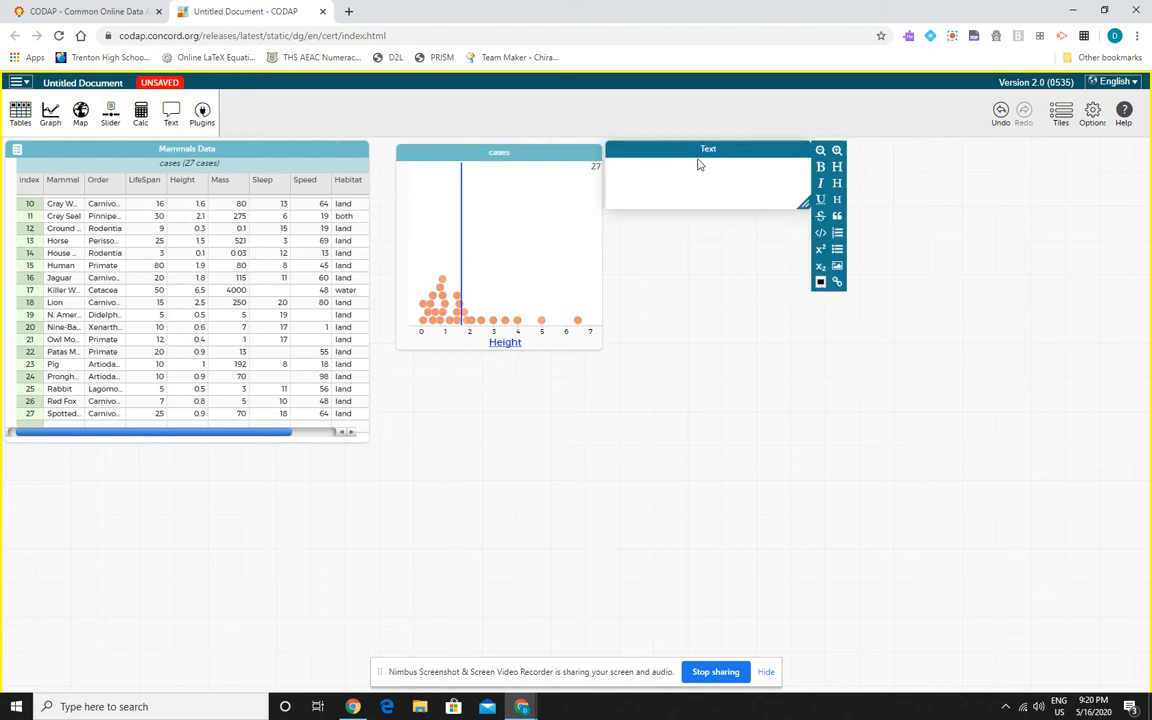
{"action": "left_click_drag", "start_coordinate": [803, 203], "coordinate": [930, 283]}
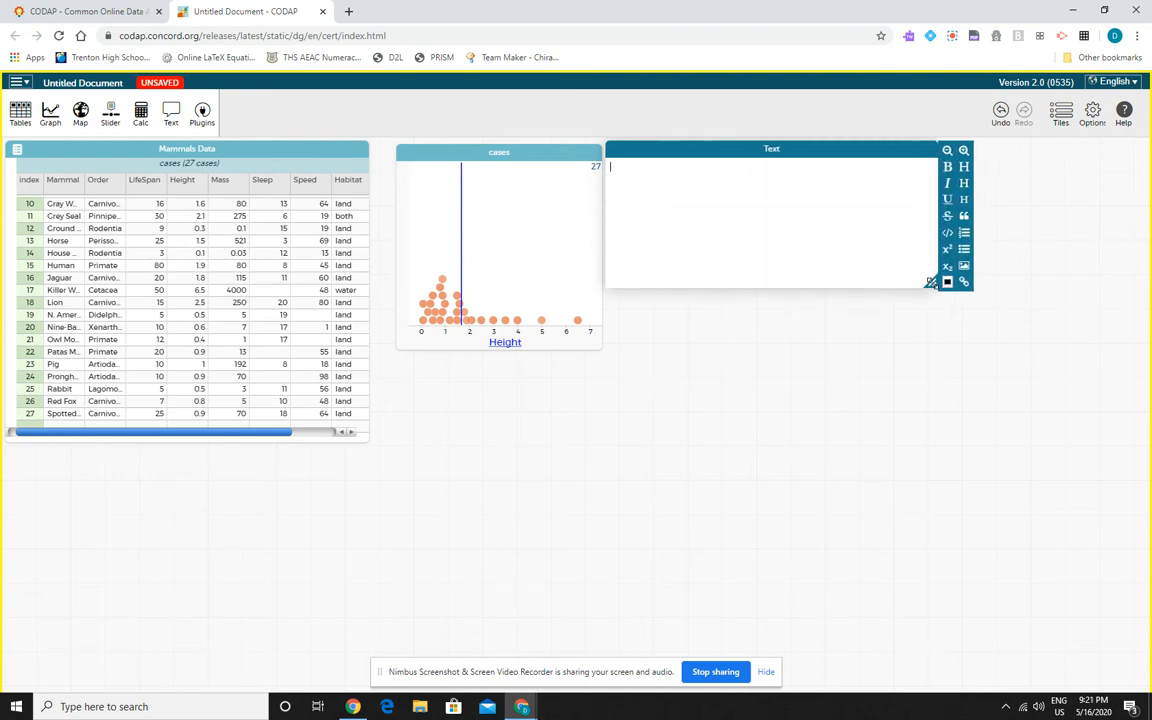
{"action": "left_click", "coordinate": [783, 149]}
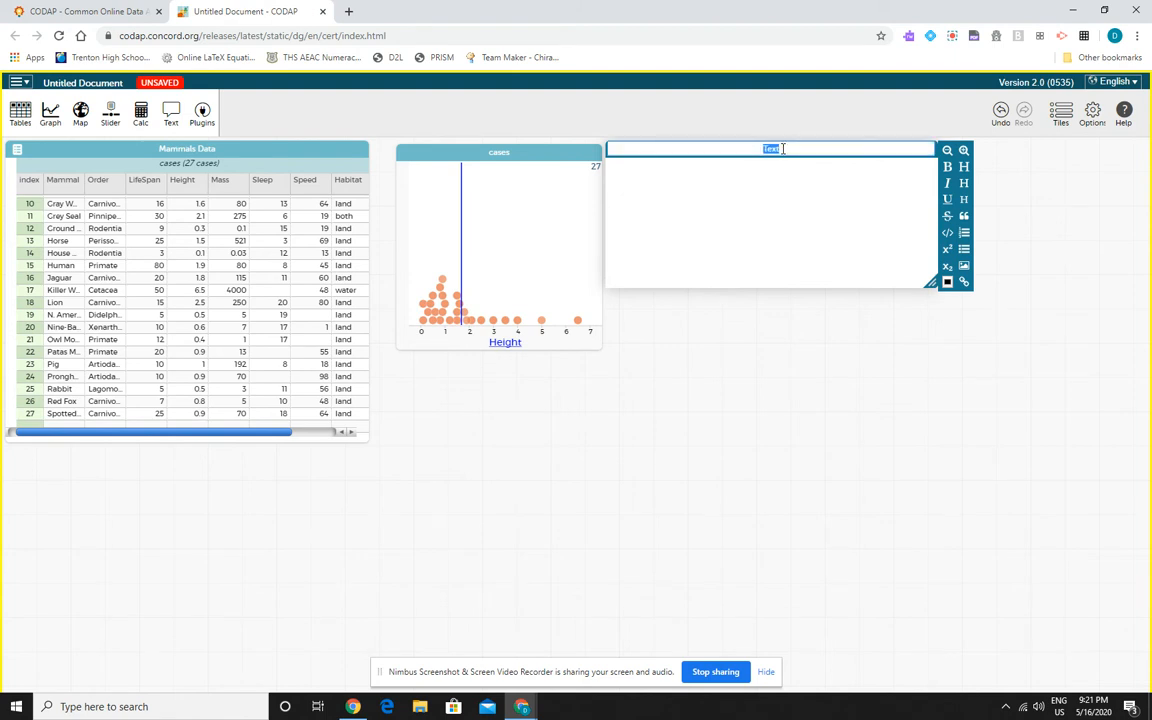
{"action": "type", "text": "Summary of Heig"}
{"action": "key", "text": "BackSpace"}
{"action": "type", "text": "ights"}
{"action": "key", "text": "Return"}
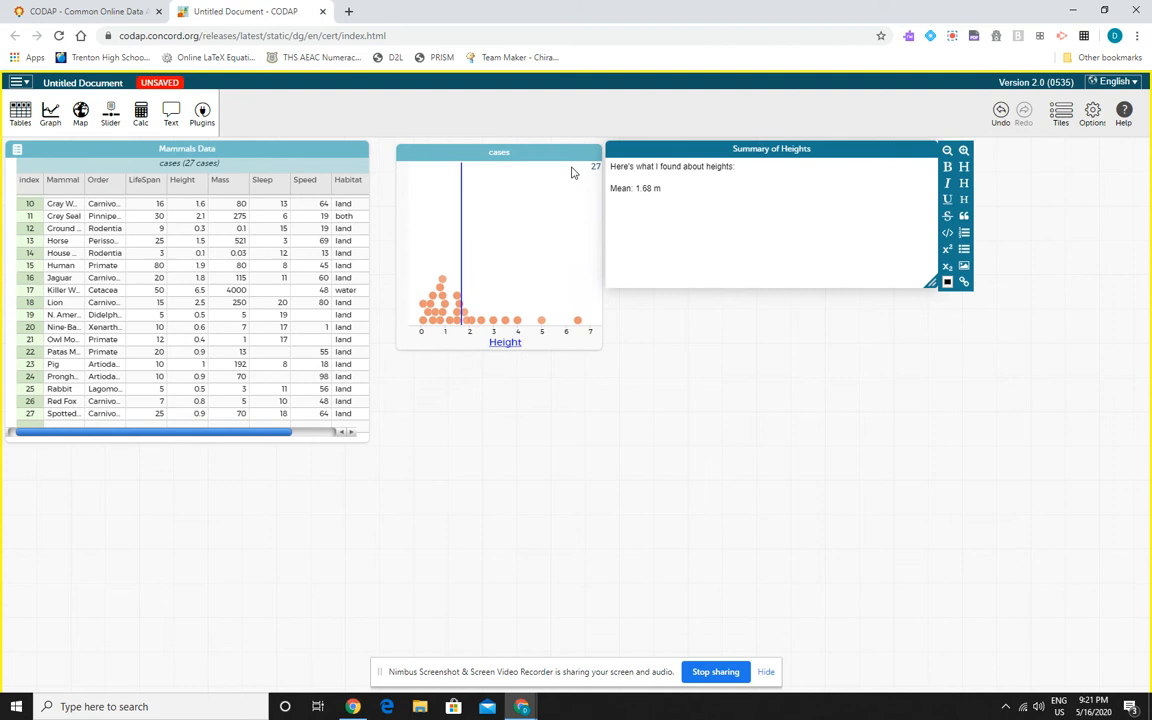
Enlarge the Height graph and make the Summary of Heights text box narrower, placing it clear of the graph.
{"action": "left_click_drag", "start_coordinate": [735, 149], "coordinate": [828, 152]}
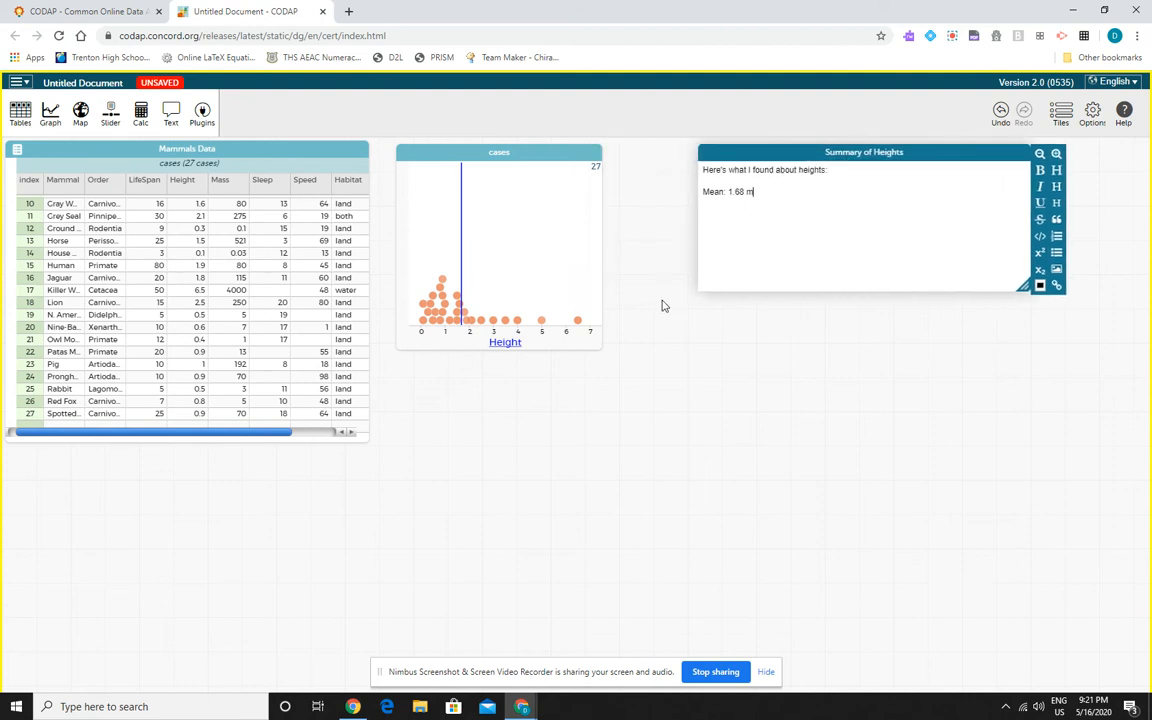
{"action": "left_click_drag", "start_coordinate": [597, 344], "coordinate": [705, 404]}
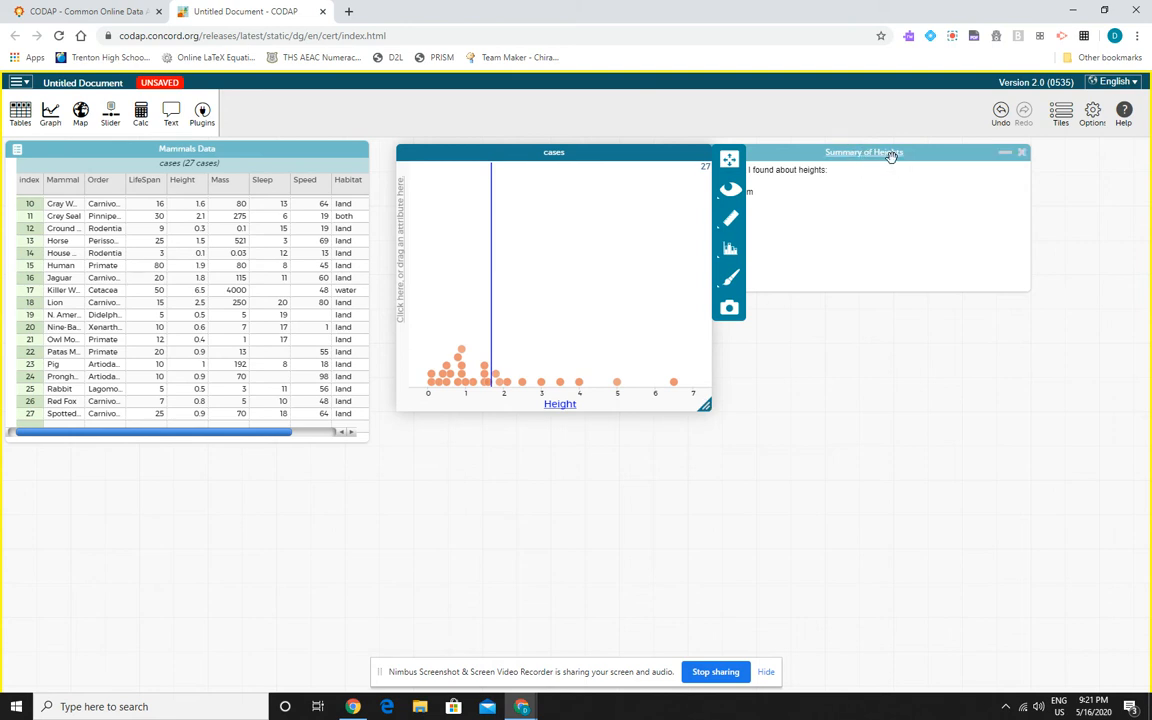
{"action": "left_click_drag", "start_coordinate": [926, 165], "coordinate": [987, 167]}
{"action": "left_click_drag", "start_coordinate": [1064, 293], "coordinate": [933, 298]}
{"action": "left_click_drag", "start_coordinate": [800, 160], "coordinate": [841, 142]}
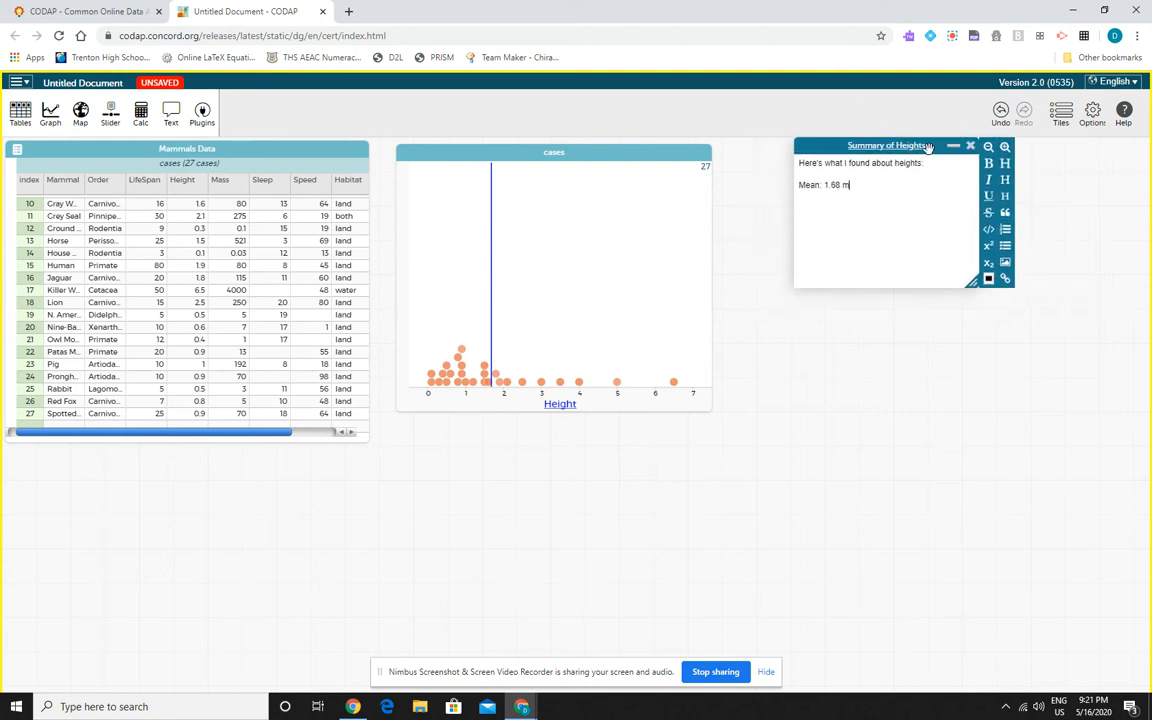
Show the Median measure on the Height dot plot and read the value at its line.
{"action": "left_click", "coordinate": [627, 153]}
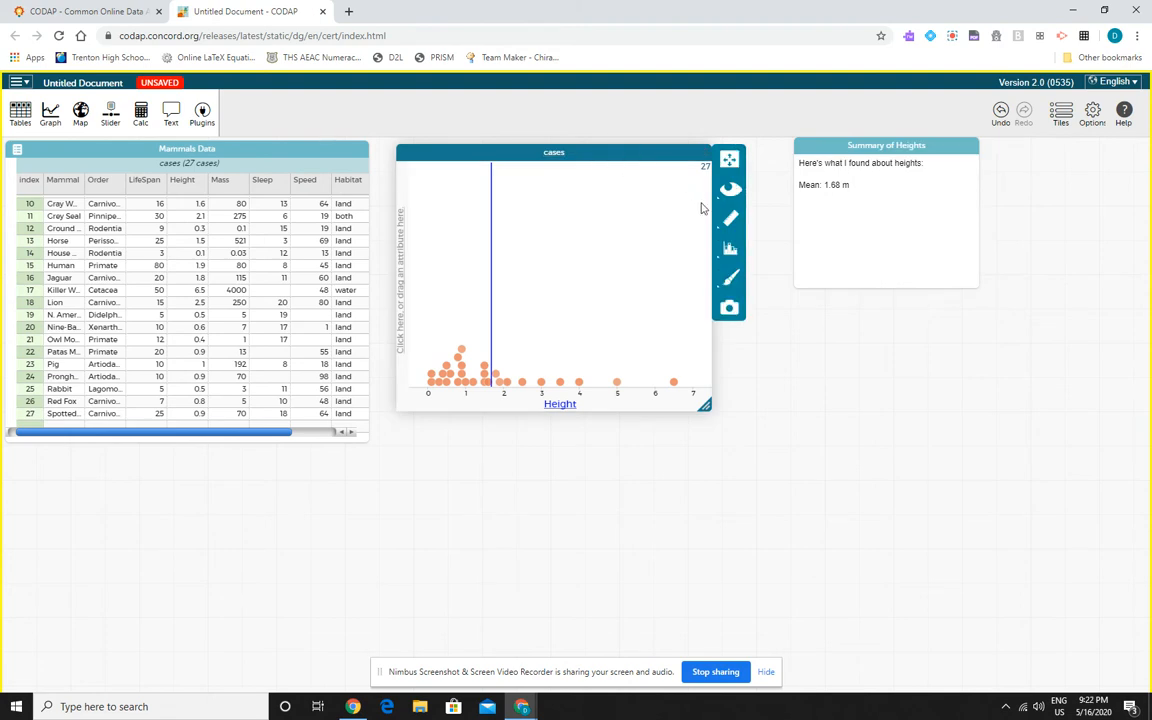
{"action": "left_click", "coordinate": [727, 221]}
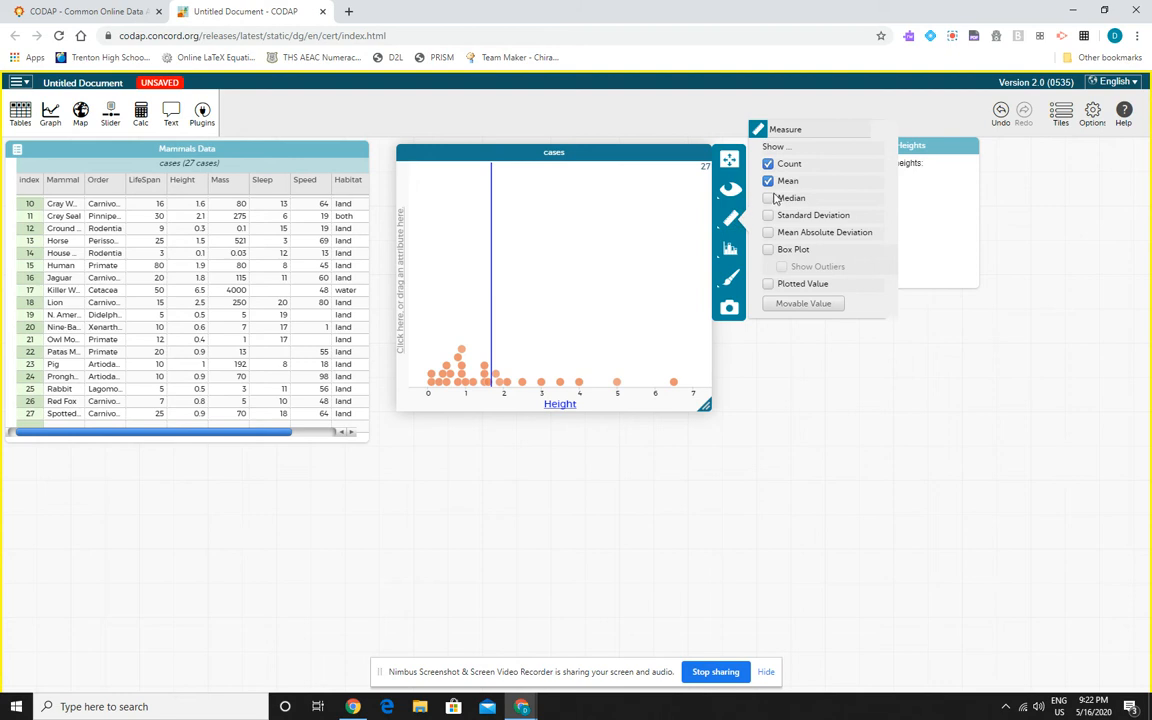
{"action": "left_click", "coordinate": [769, 199]}
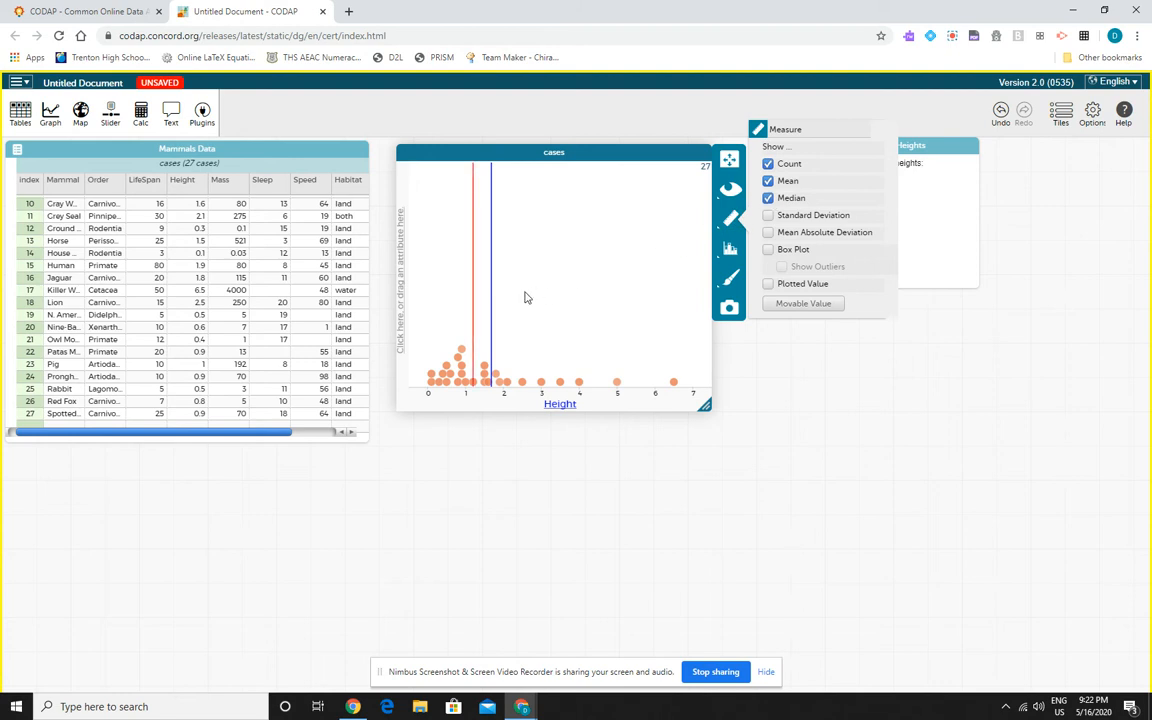
{"action": "mouse_move", "coordinate": [474, 312]}
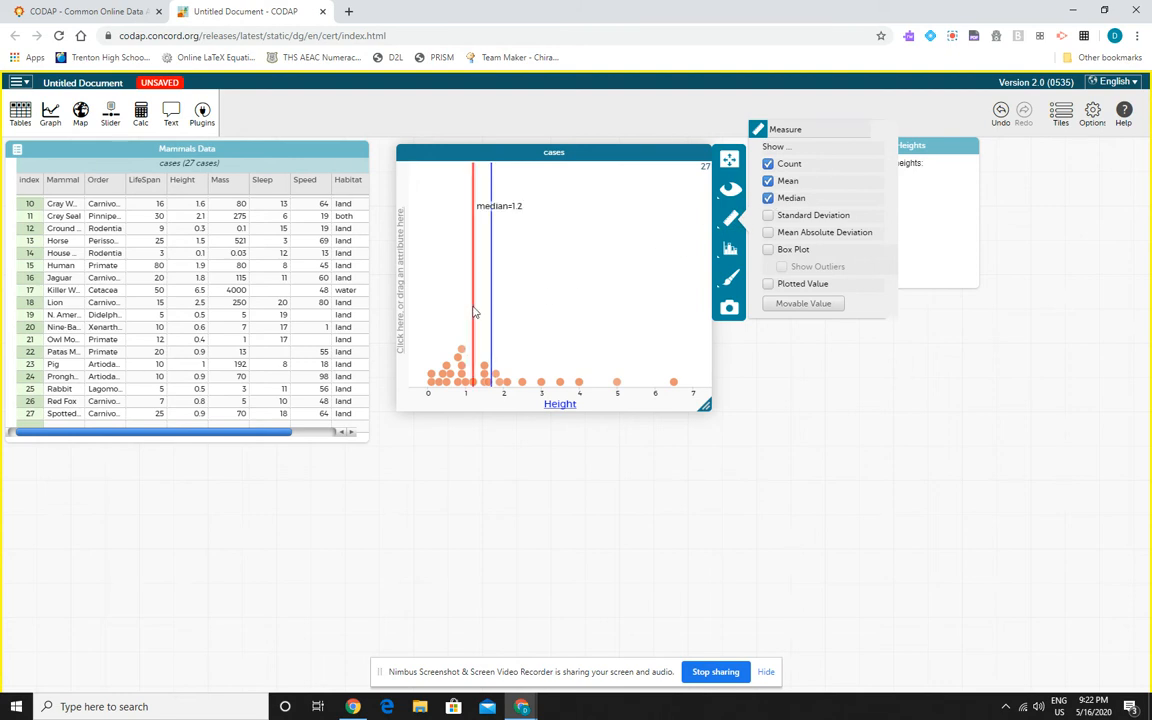
Resize the Summary of Heights text box and edit its lines to read "Mean: 1.68" and "Median: 1.2".
{"action": "left_click", "coordinate": [943, 190]}
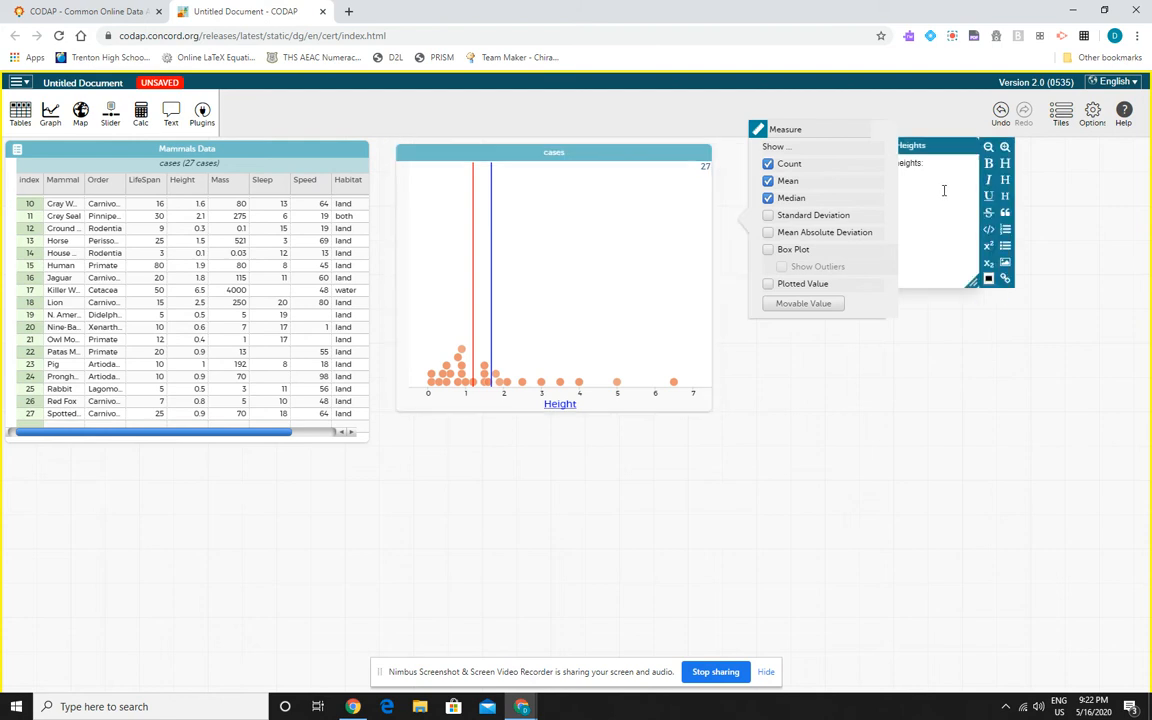
{"action": "left_click_drag", "start_coordinate": [972, 282], "coordinate": [1010, 248]}
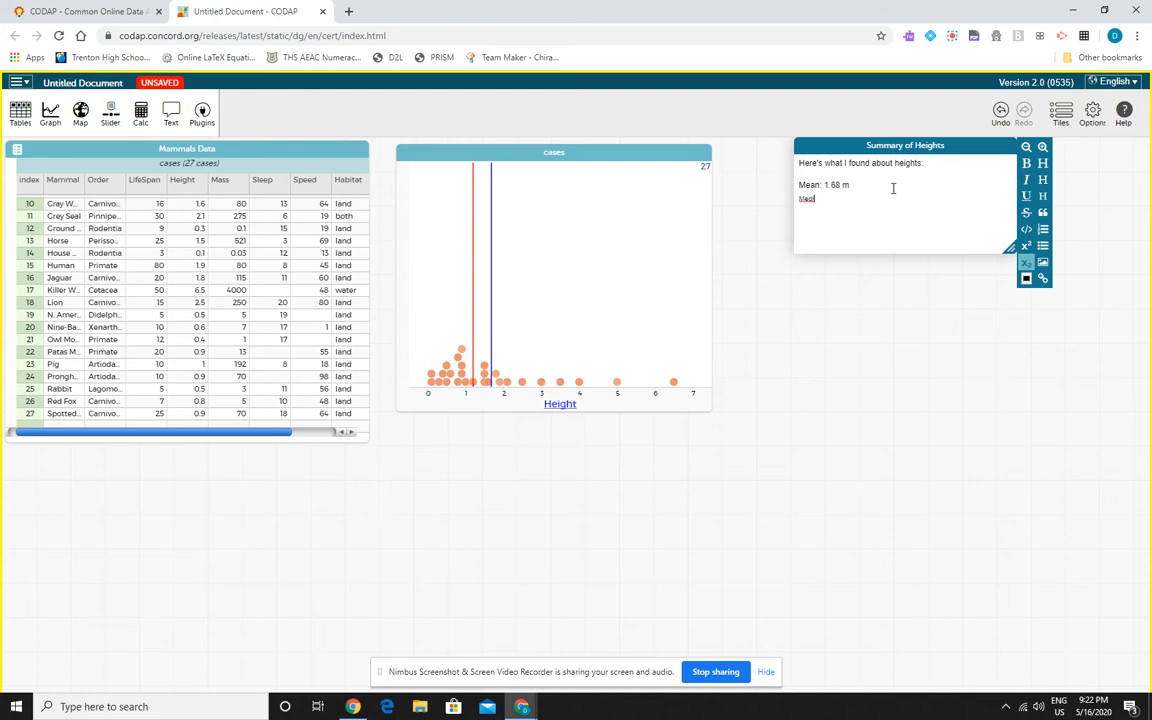
{"action": "key", "text": "BackSpace"}
{"action": "key", "text": "BackSpace"}
{"action": "key", "text": "BackSpace"}
{"action": "type", "text": "Median"}
{"action": "left_click", "coordinate": [710, 358]}
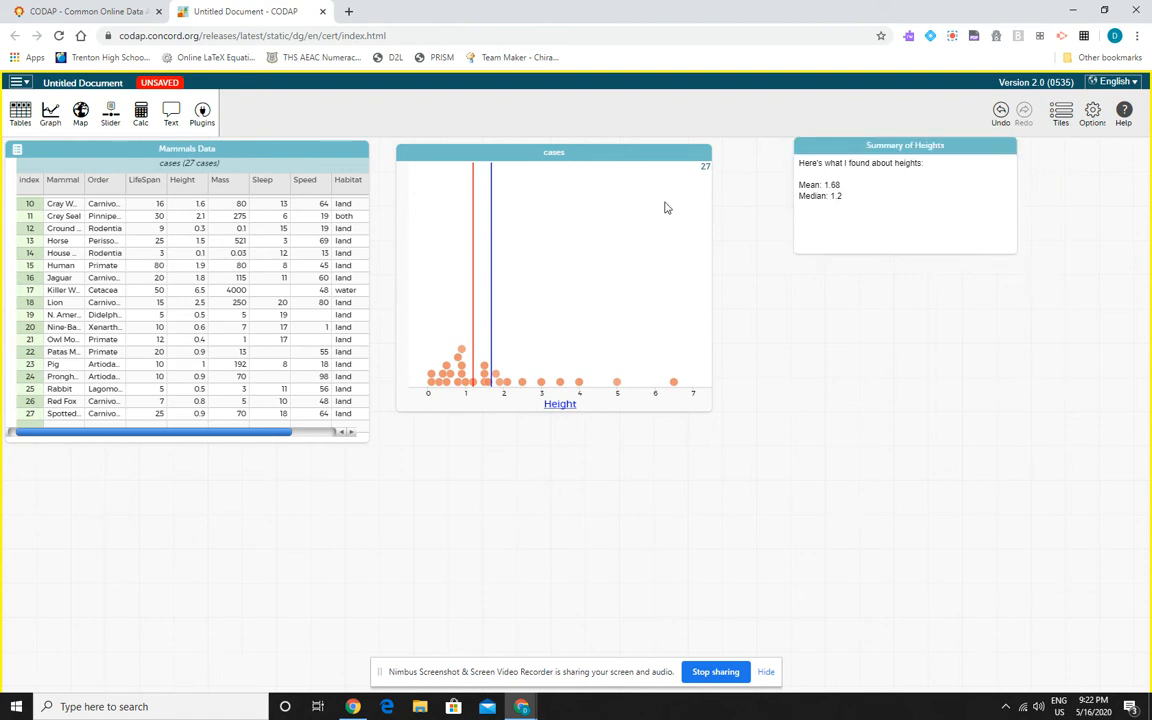
{"action": "left_click", "coordinate": [640, 154]}
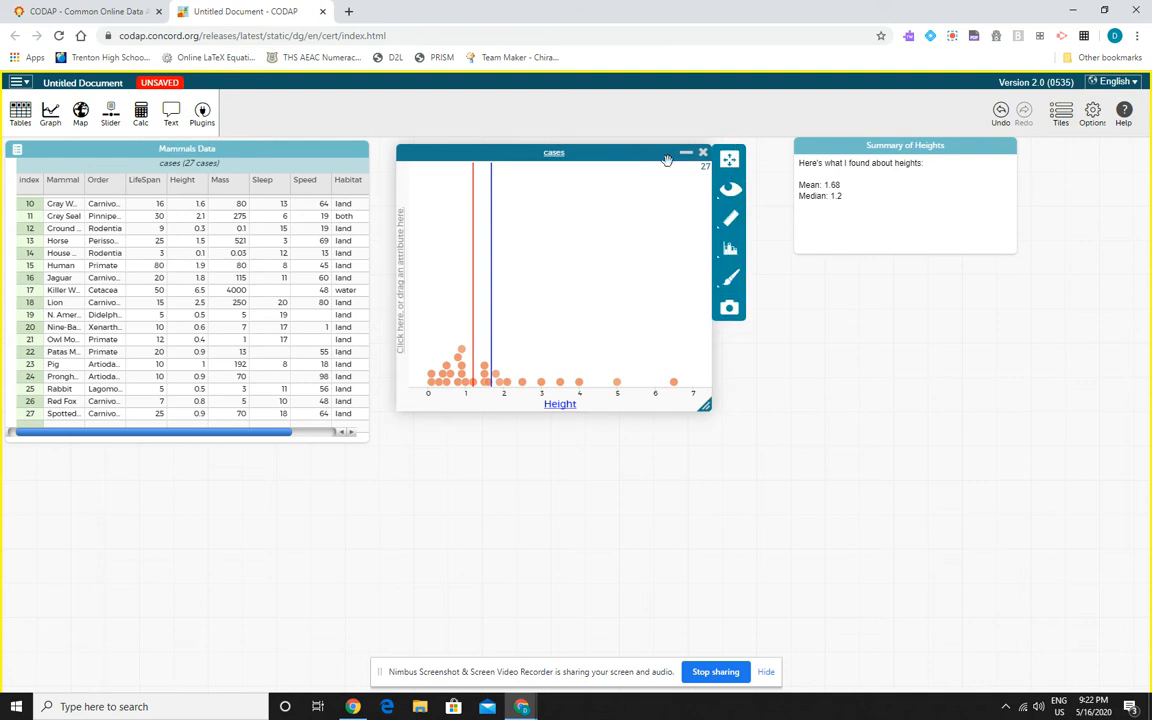
{"action": "left_click", "coordinate": [729, 219]}
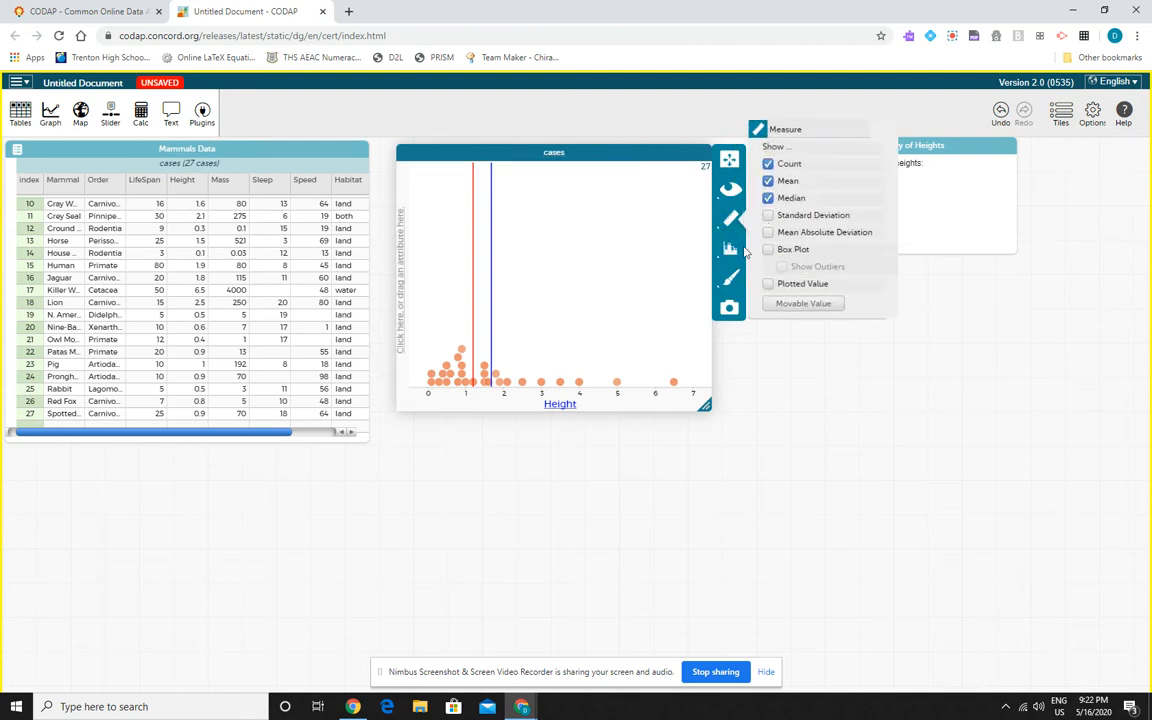
{"action": "left_click", "coordinate": [620, 329]}
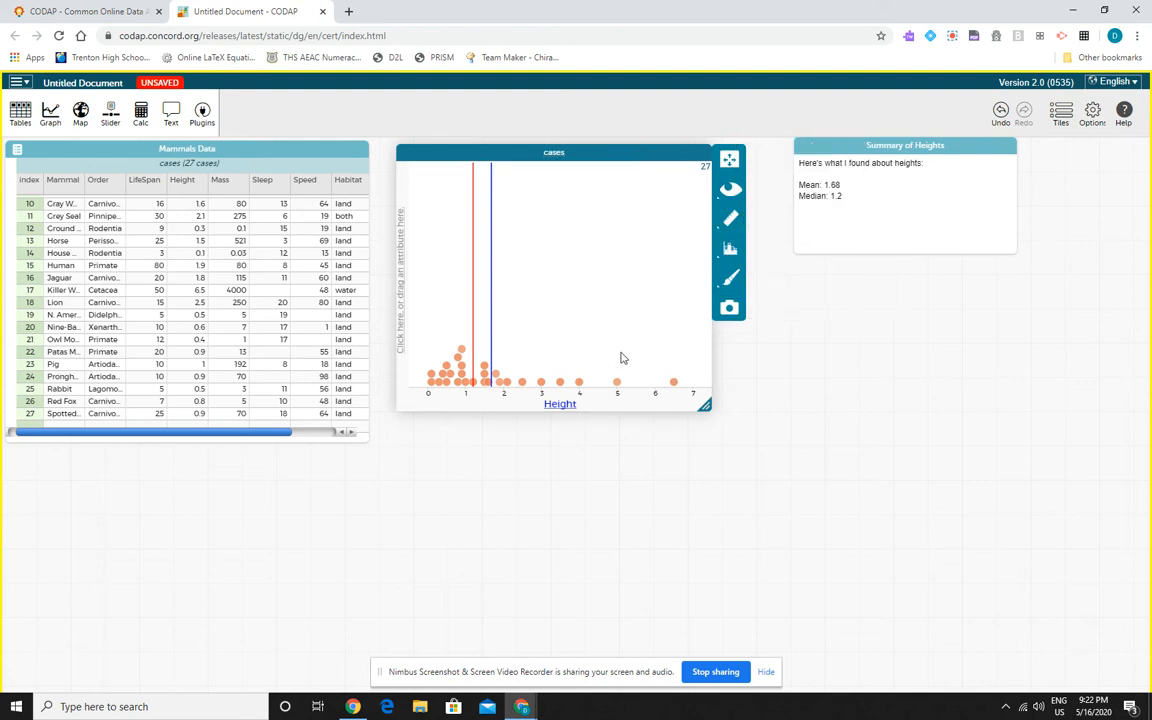
{"action": "left_click", "coordinate": [704, 471]}
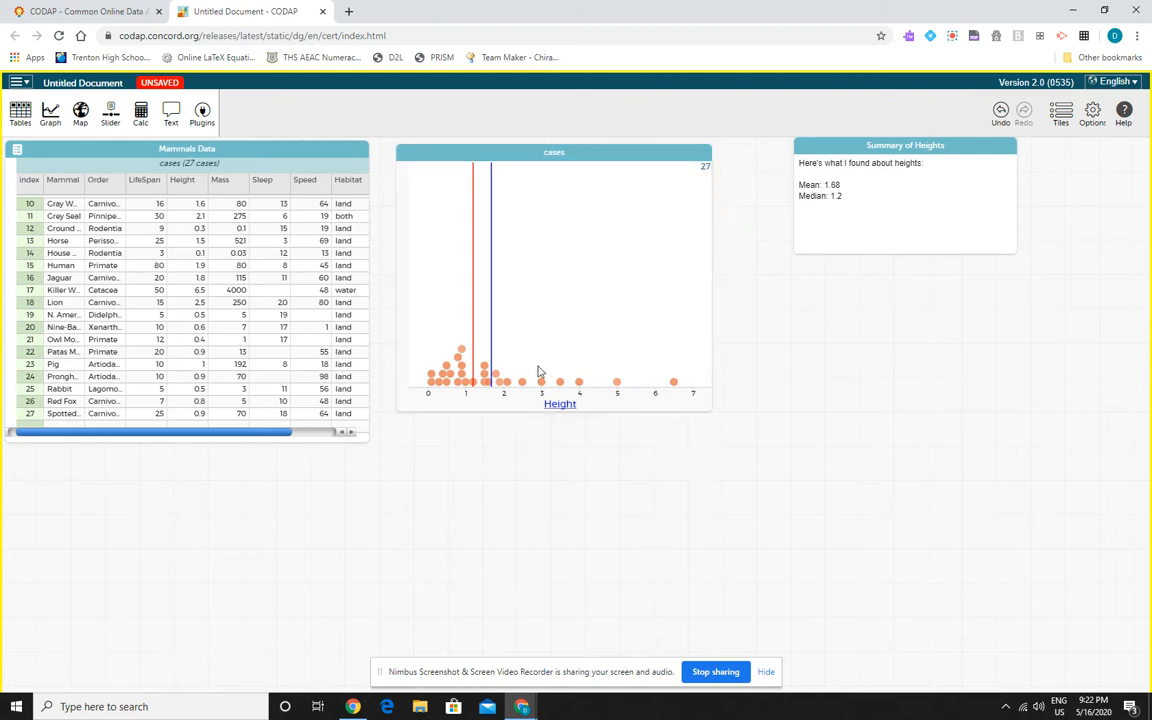
Select the Height dots from 2.5 upward and look up their highlighted rows in the Mammals Data table.
{"action": "mouse_move", "coordinate": [509, 386]}
{"action": "left_click_drag", "start_coordinate": [517, 360], "coordinate": [697, 410]}
{"action": "mouse_move", "coordinate": [674, 388]}
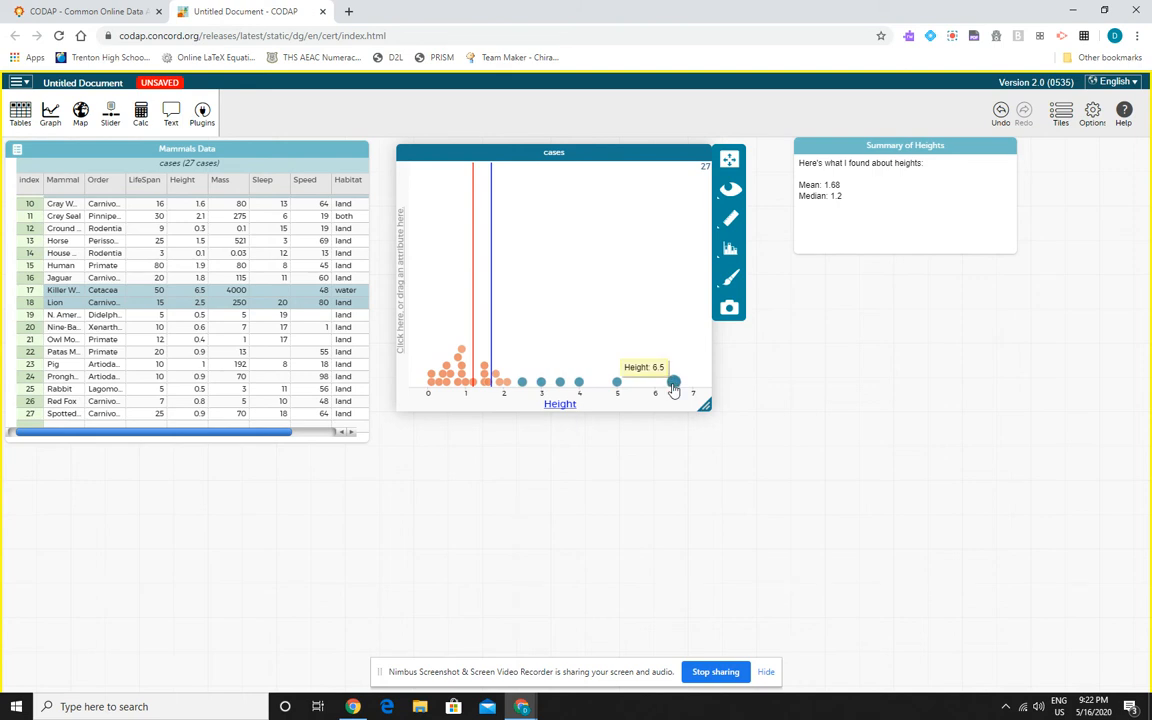
{"action": "scroll", "coordinate": [224, 277], "scroll_direction": "up", "scroll_amount": 2}
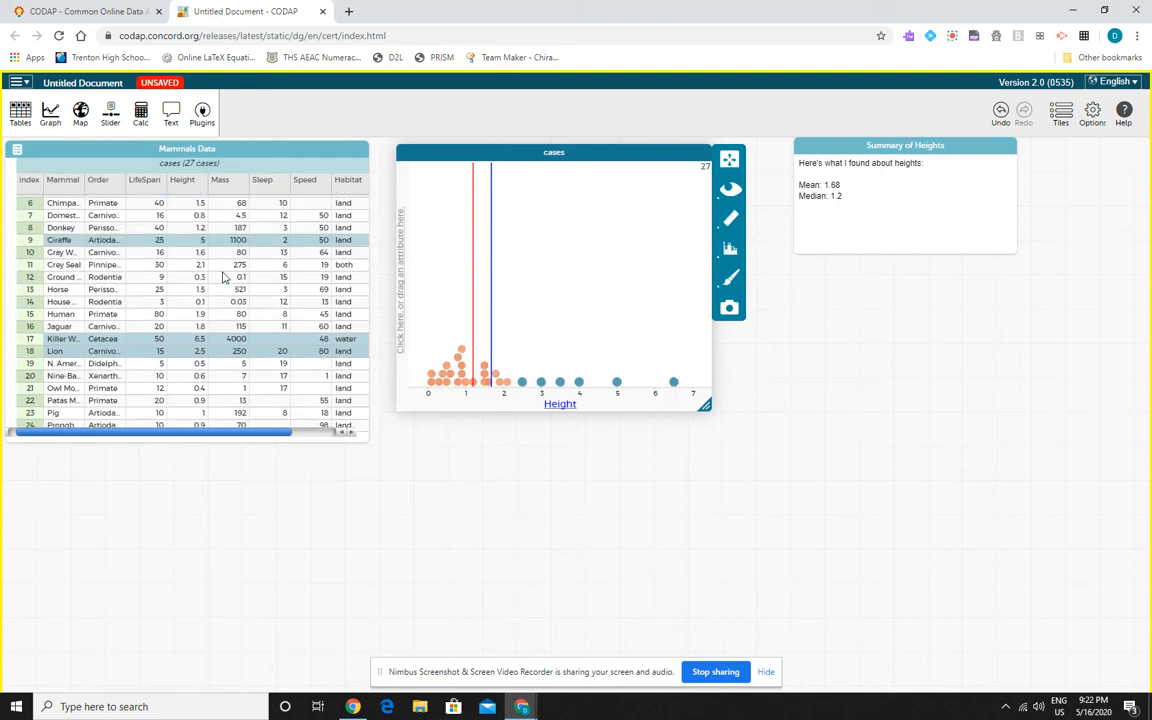
{"action": "scroll", "coordinate": [224, 277], "scroll_direction": "up", "scroll_amount": 2}
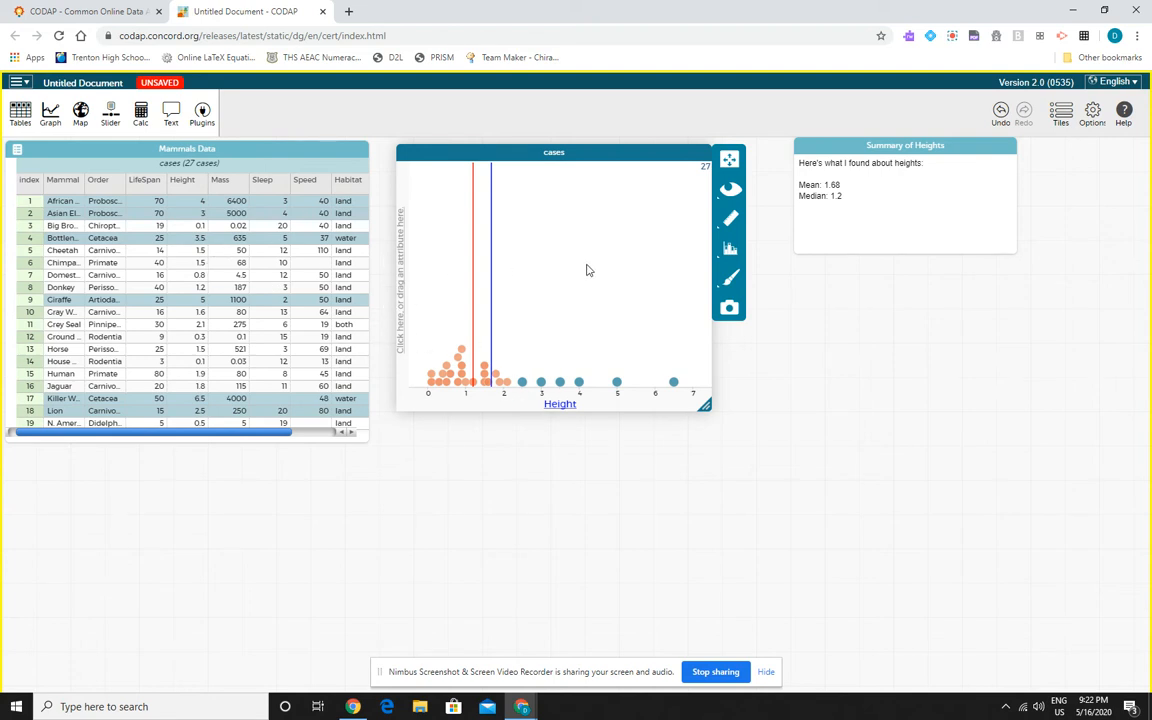
Hide the selected tall cases from the Height graph and rescale the axis to the remaining data.
{"action": "left_click", "coordinate": [724, 200]}
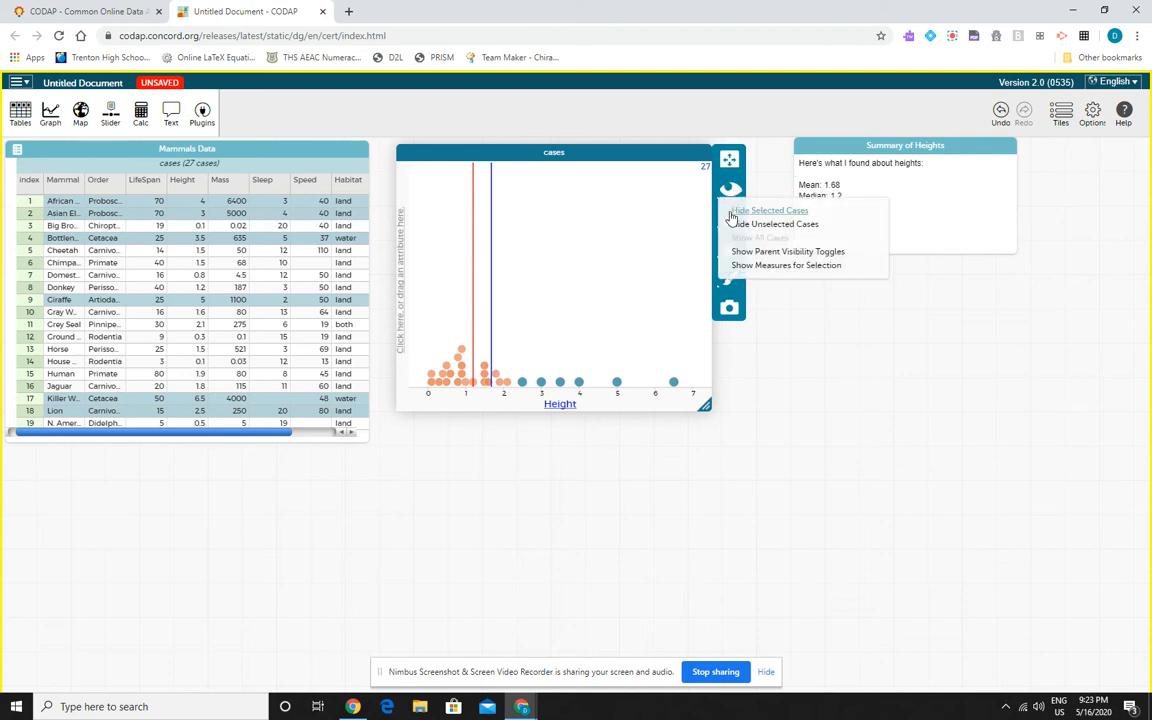
{"action": "left_click", "coordinate": [732, 212]}
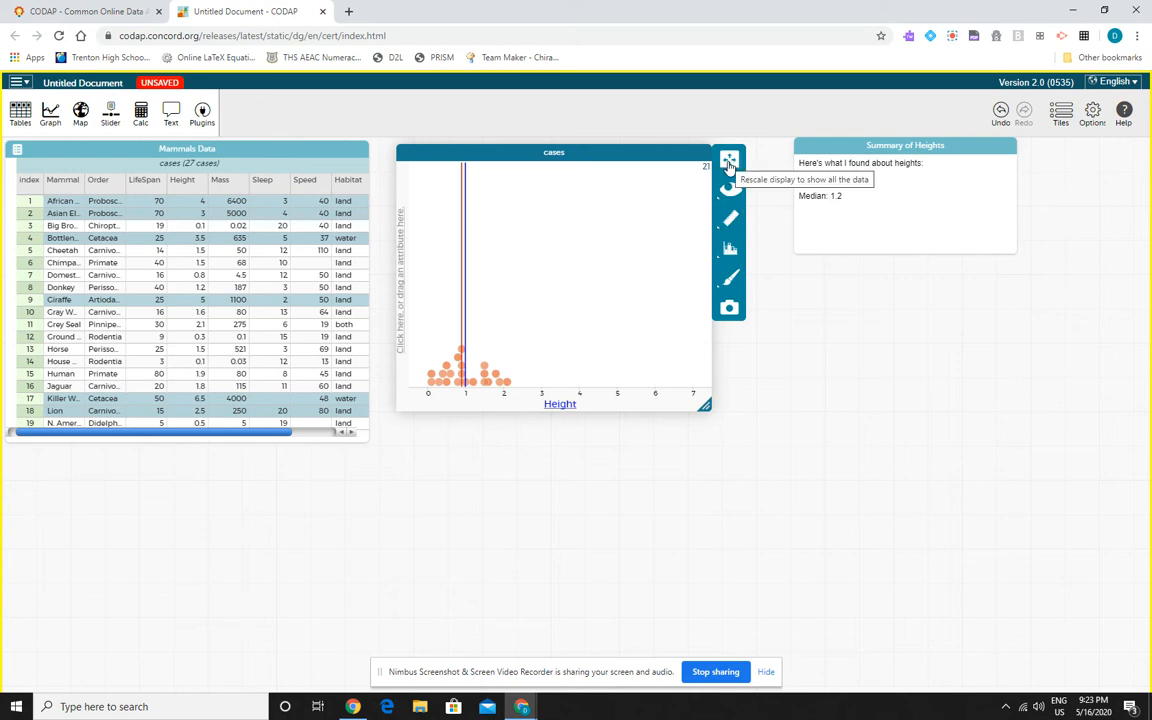
{"action": "left_click", "coordinate": [729, 164]}
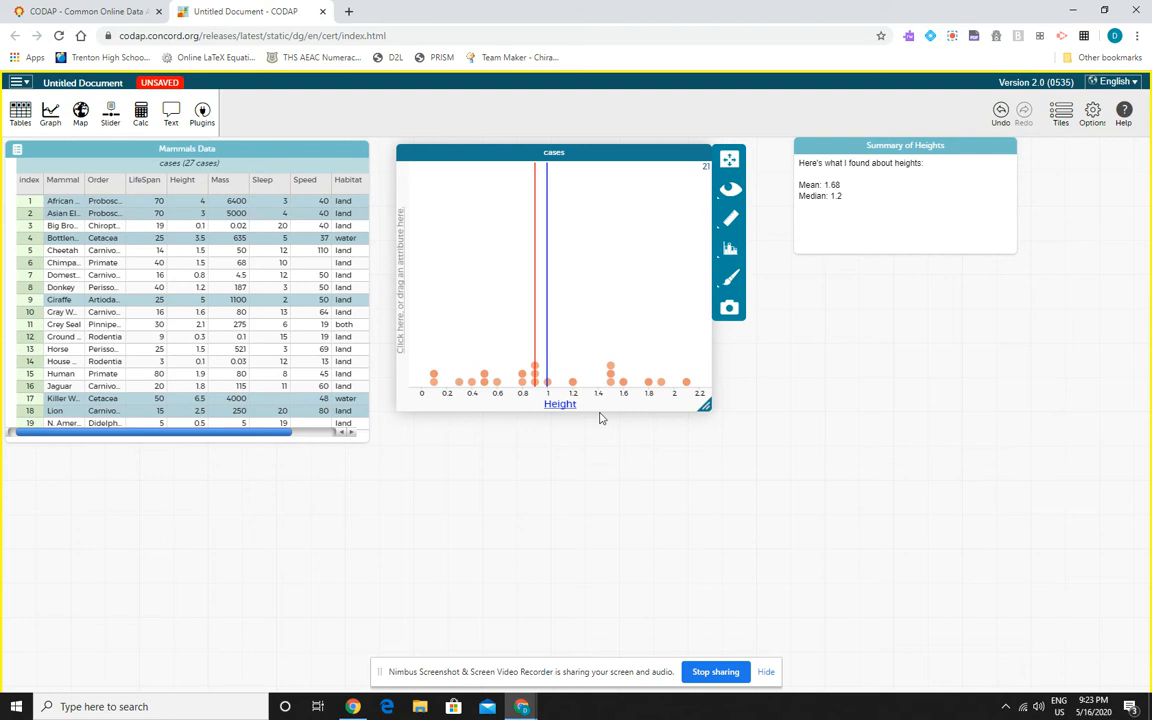
Read the heights of the tallest dot stacks, add "Mode: 0.9 m and 1.5 m" to the summary, and append "m" to the mean and median.
{"action": "mouse_move", "coordinate": [609, 375]}
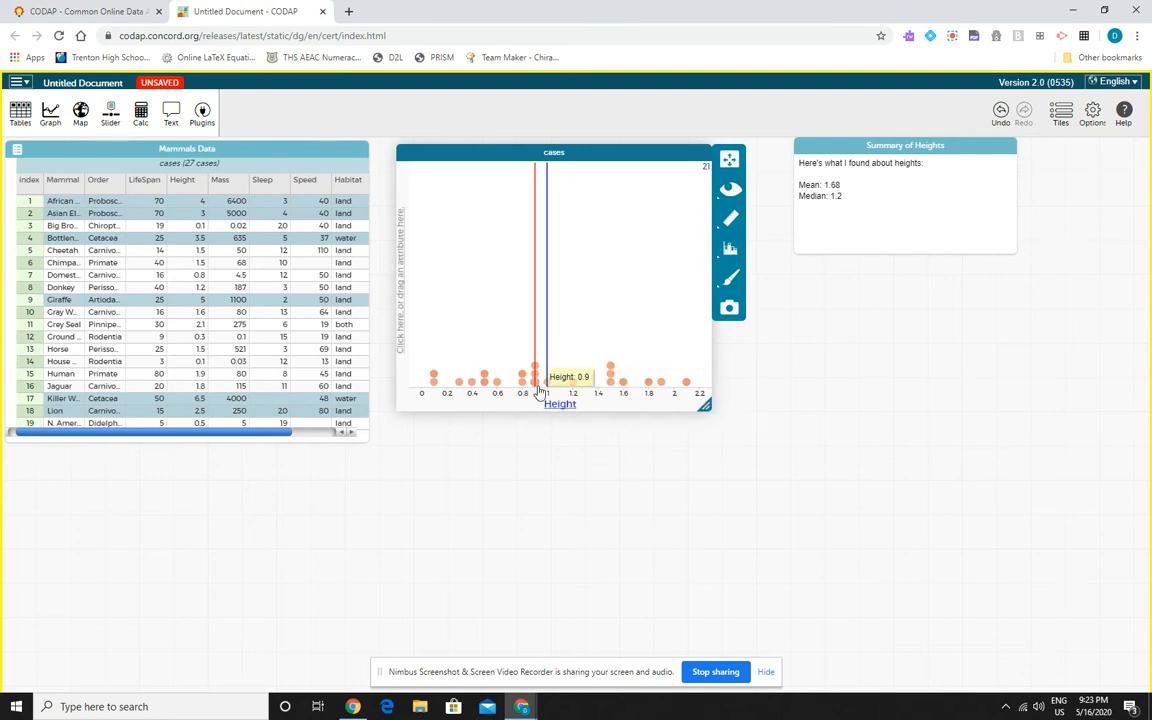
{"action": "mouse_move", "coordinate": [536, 385]}
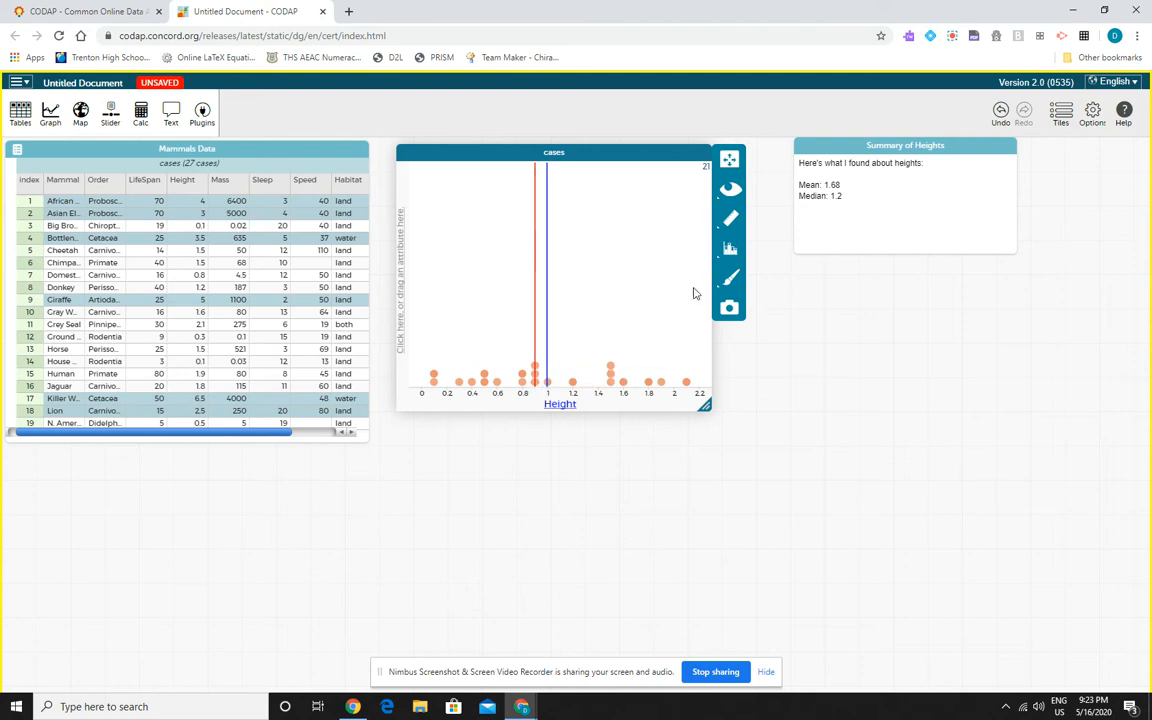
{"action": "left_click", "coordinate": [838, 197]}
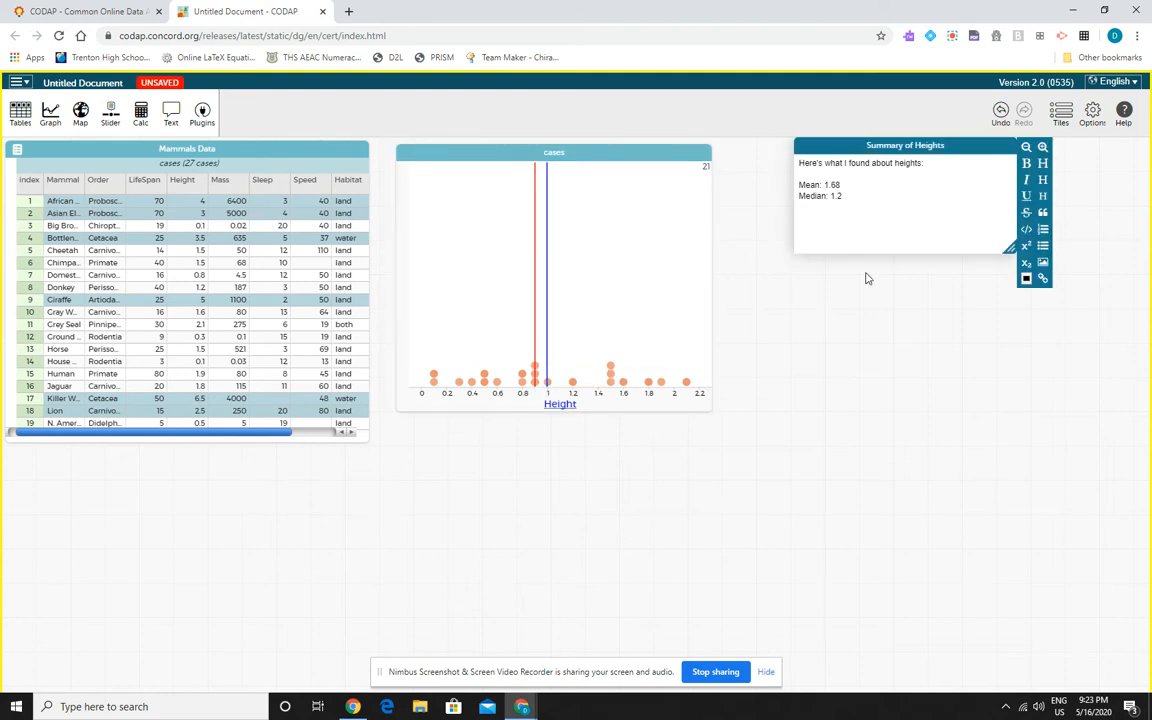
{"action": "key", "text": "Return"}
{"action": "type", "text": "Mode:"}
{"action": "mouse_move", "coordinate": [537, 382]}
{"action": "type", "text": "m and 1.5m"}
{"action": "key", "text": "Left"}
{"action": "left_click", "coordinate": [778, 291]}
Show all cases in the Height graph again and clear the selection.
{"action": "left_click", "coordinate": [627, 262]}
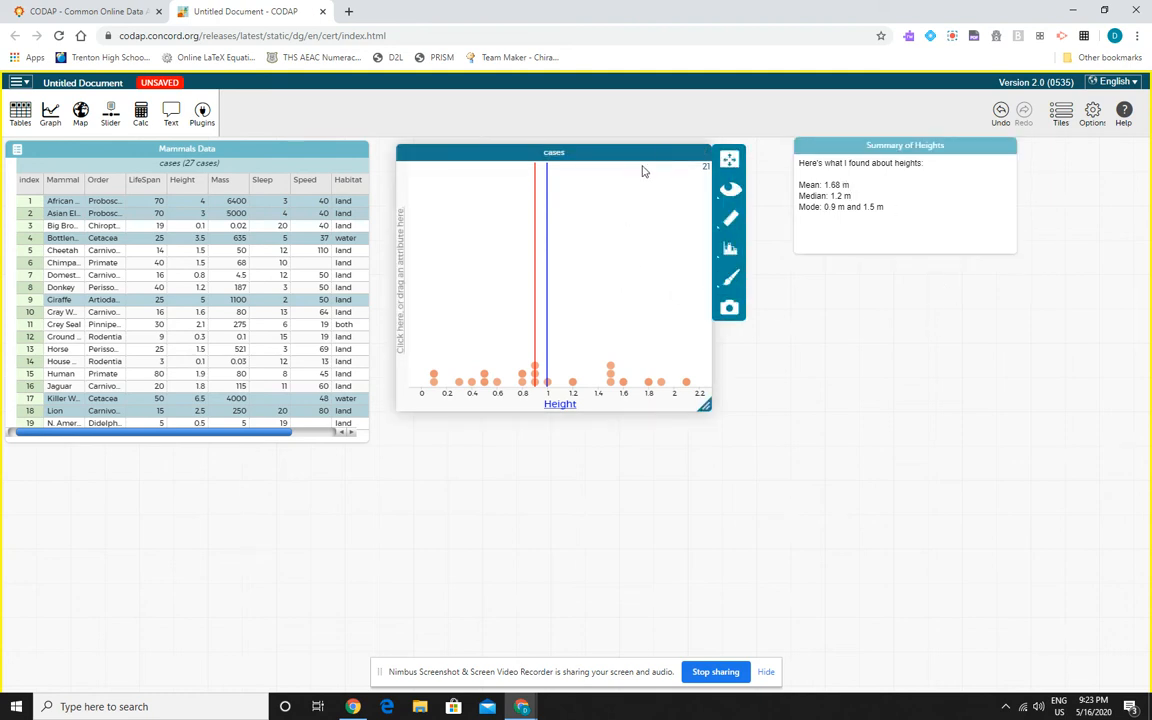
{"action": "left_click", "coordinate": [729, 191]}
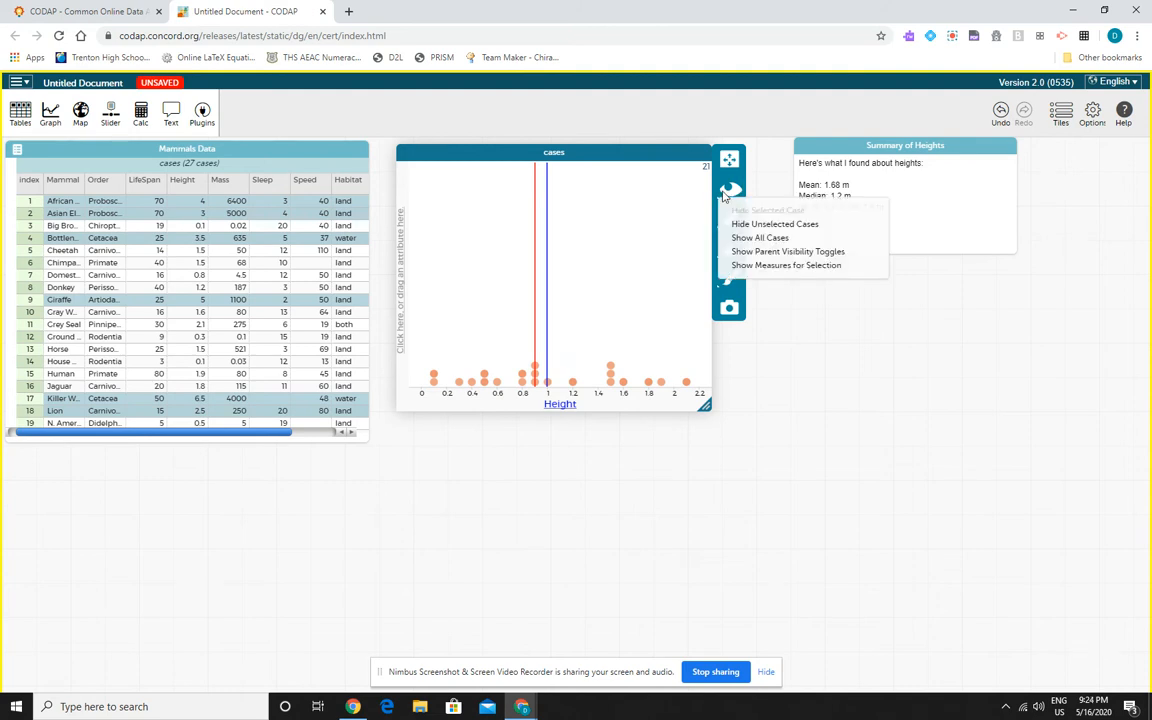
{"action": "left_click", "coordinate": [745, 238]}
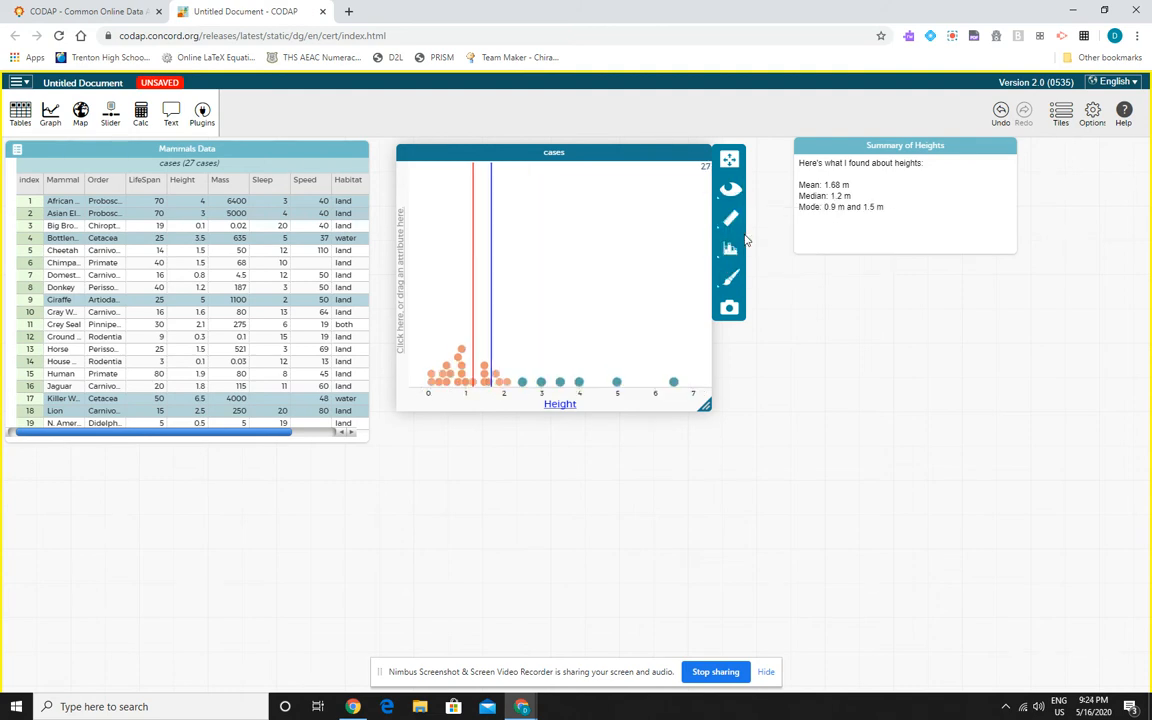
{"action": "left_click", "coordinate": [624, 318]}
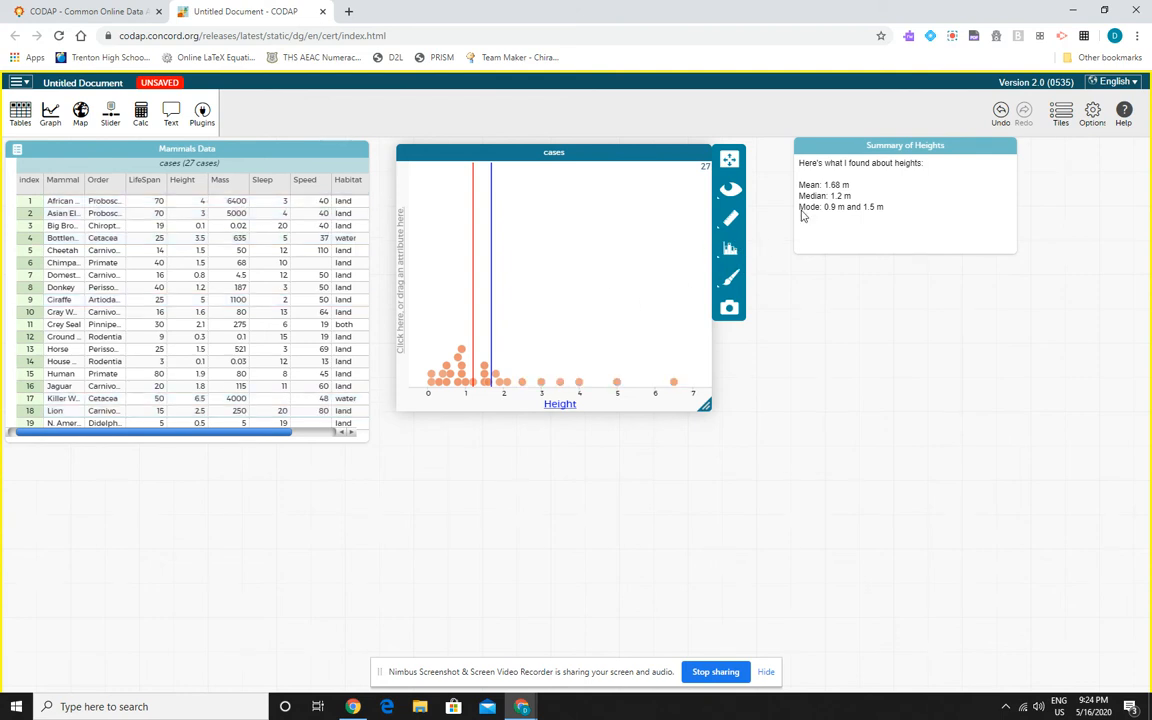
{"action": "left_click", "coordinate": [896, 208]}
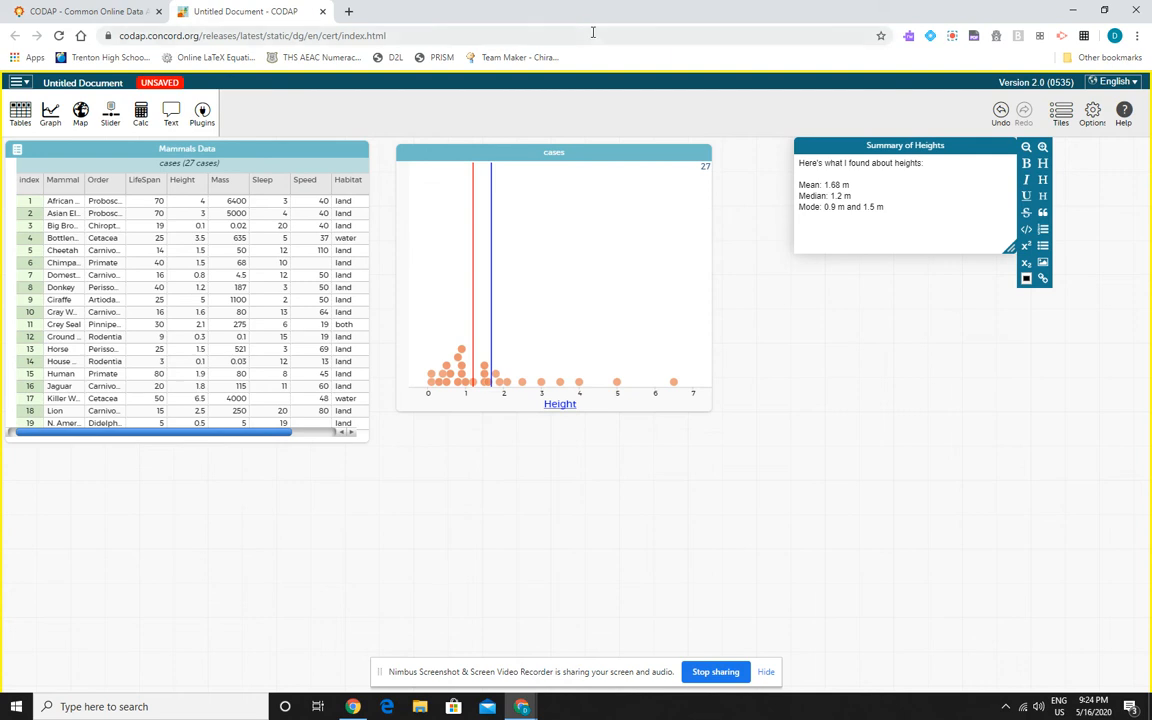
Show the Standard Deviation measure on the Height dot plot and read the value at its edge.
{"action": "left_click", "coordinate": [640, 150]}
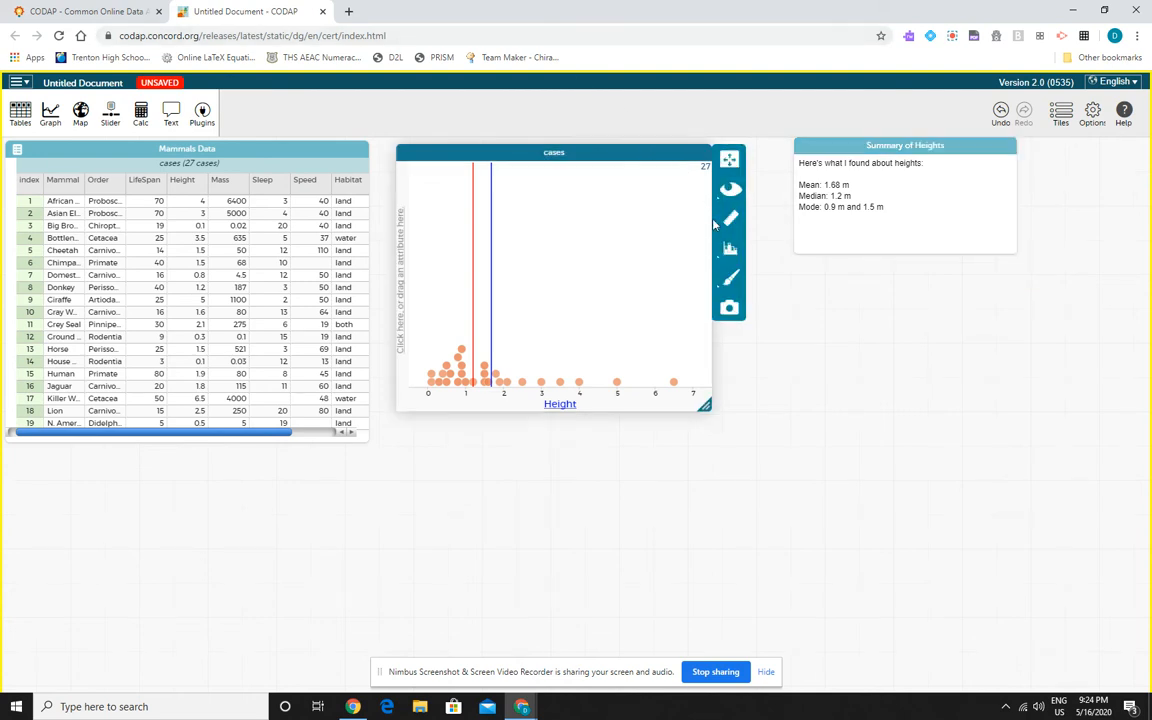
{"action": "left_click", "coordinate": [721, 226]}
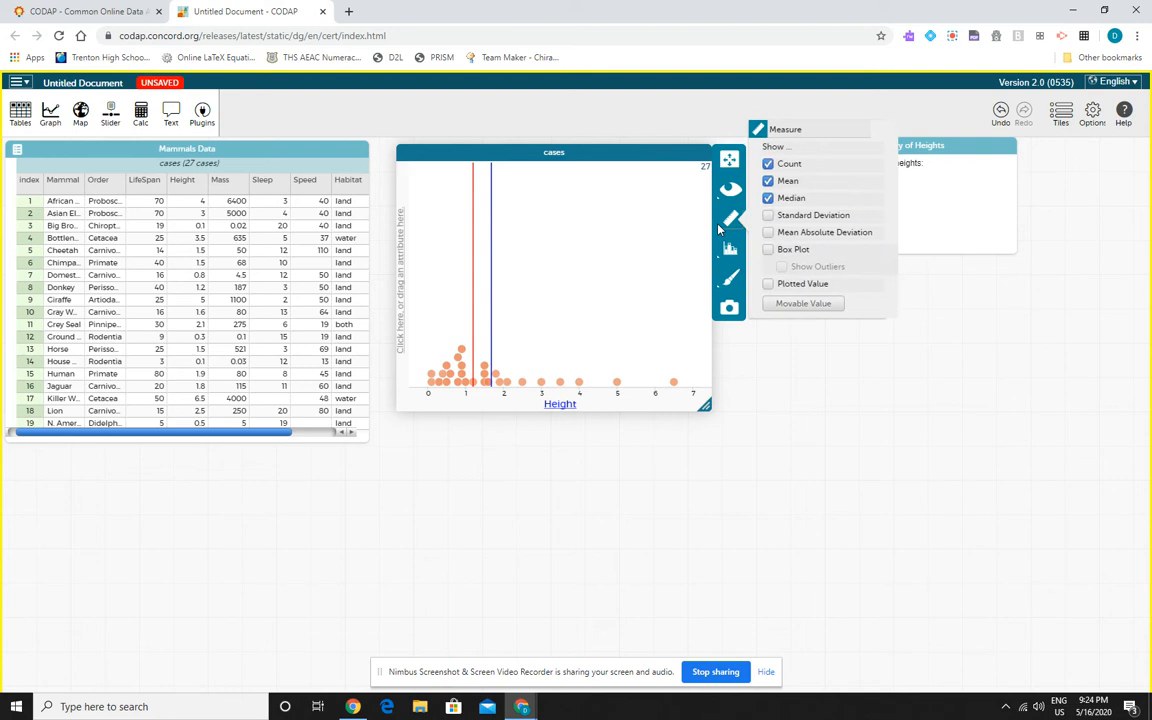
{"action": "left_click", "coordinate": [769, 217]}
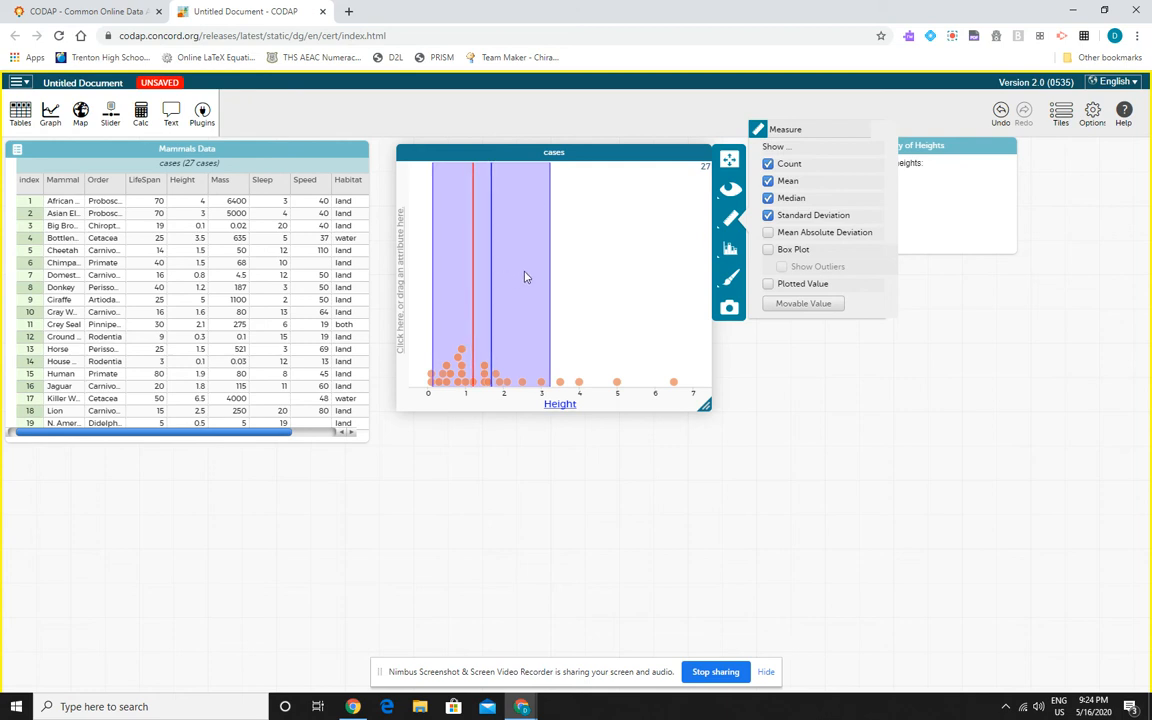
{"action": "mouse_move", "coordinate": [551, 274]}
{"action": "mouse_move", "coordinate": [493, 300]}
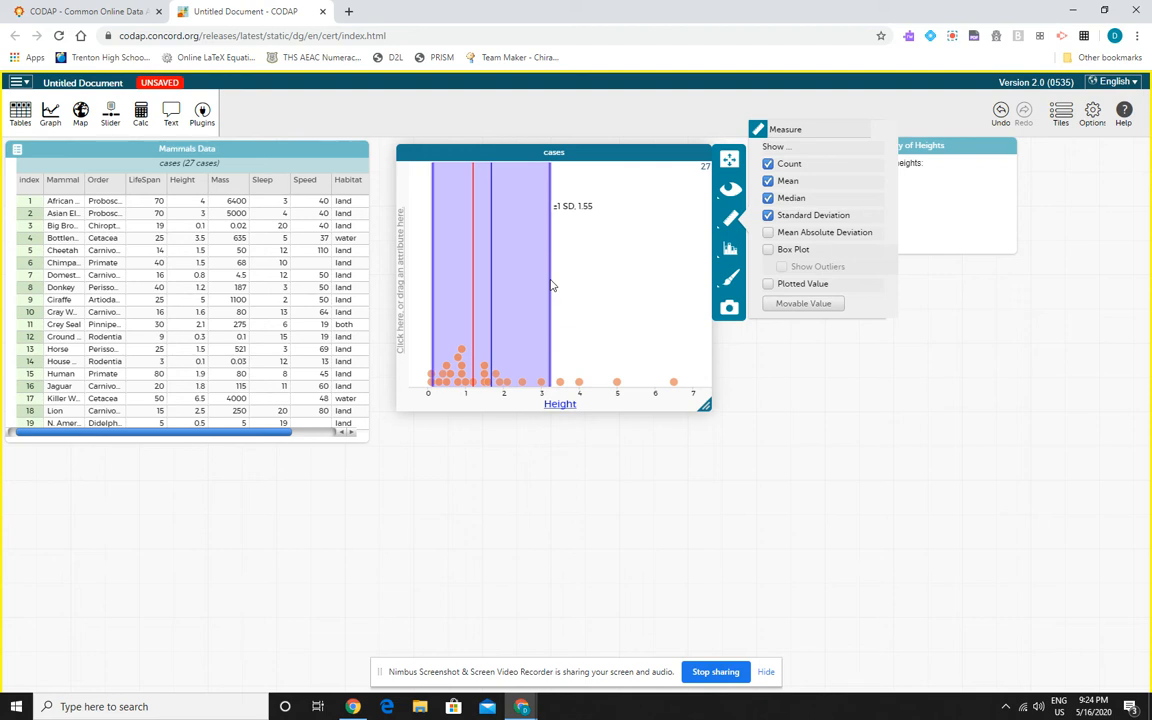
Add the line "Standard Deviation: 1.55m" to the Summary of Heights text, separated from the mode by a blank line.
{"action": "left_click", "coordinate": [929, 190]}
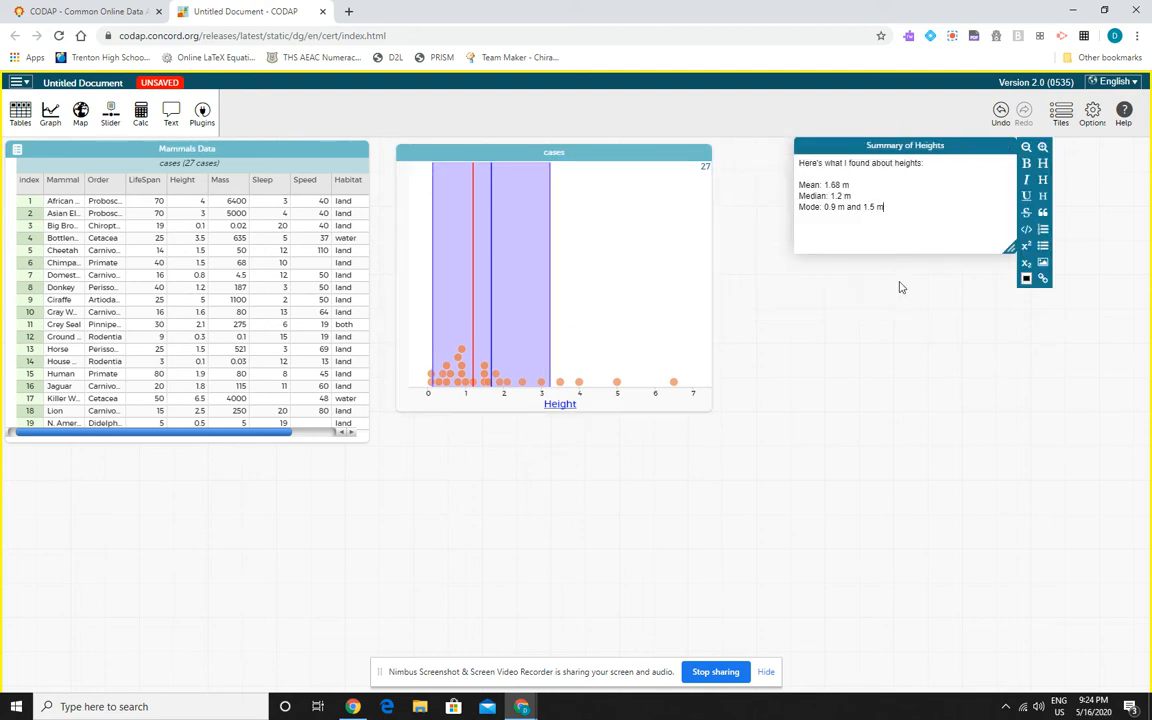
{"action": "key", "text": "Return"}
{"action": "key", "text": "Return"}
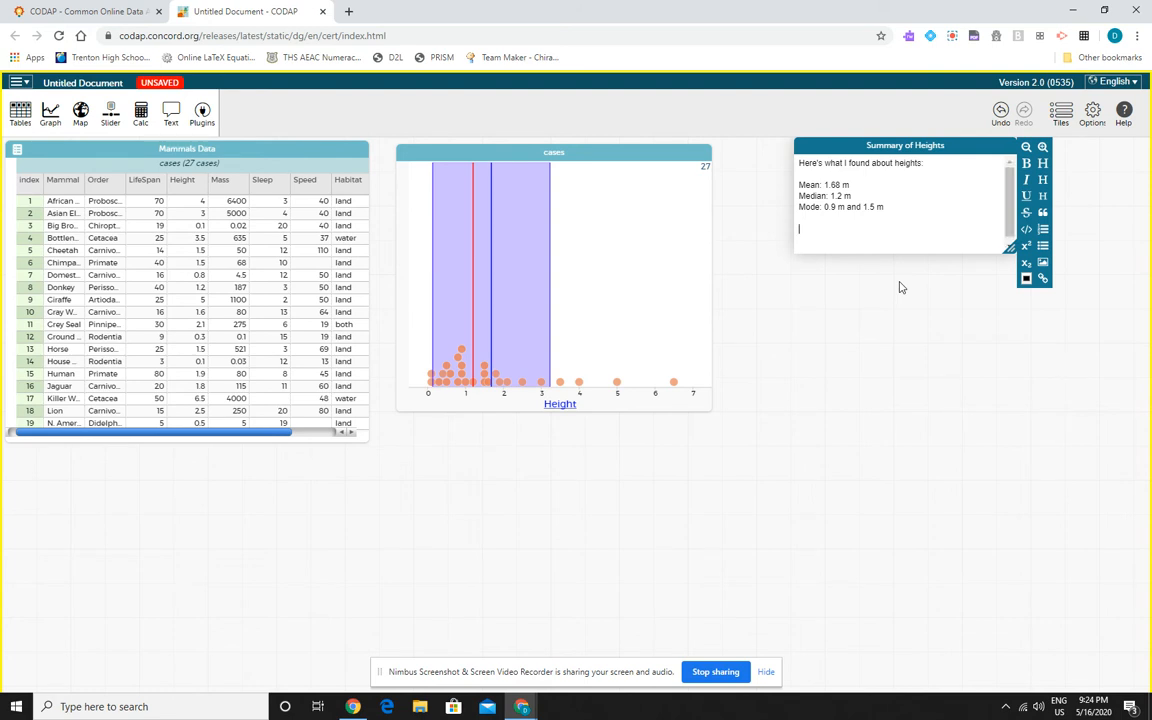
{"action": "type", "text": "Standard"}
{"action": "type", "text": " Devia"}
{"action": "type", "text": "tino"}
{"action": "type", "text": "on"}
{"action": "type", "text": ": 1.55m"}
{"action": "left_click", "coordinate": [832, 330]}
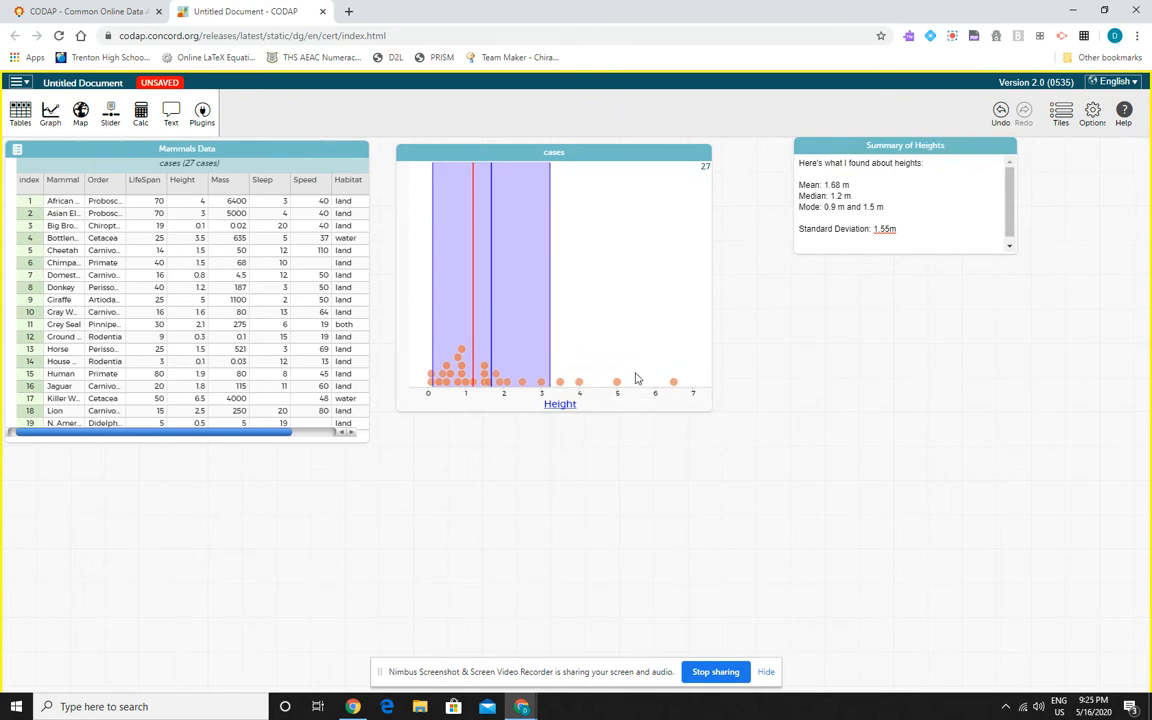
Insert a space between 1.55 and m in the Standard Deviation line of the Summary of Heights text.
{"action": "left_click", "coordinate": [916, 232]}
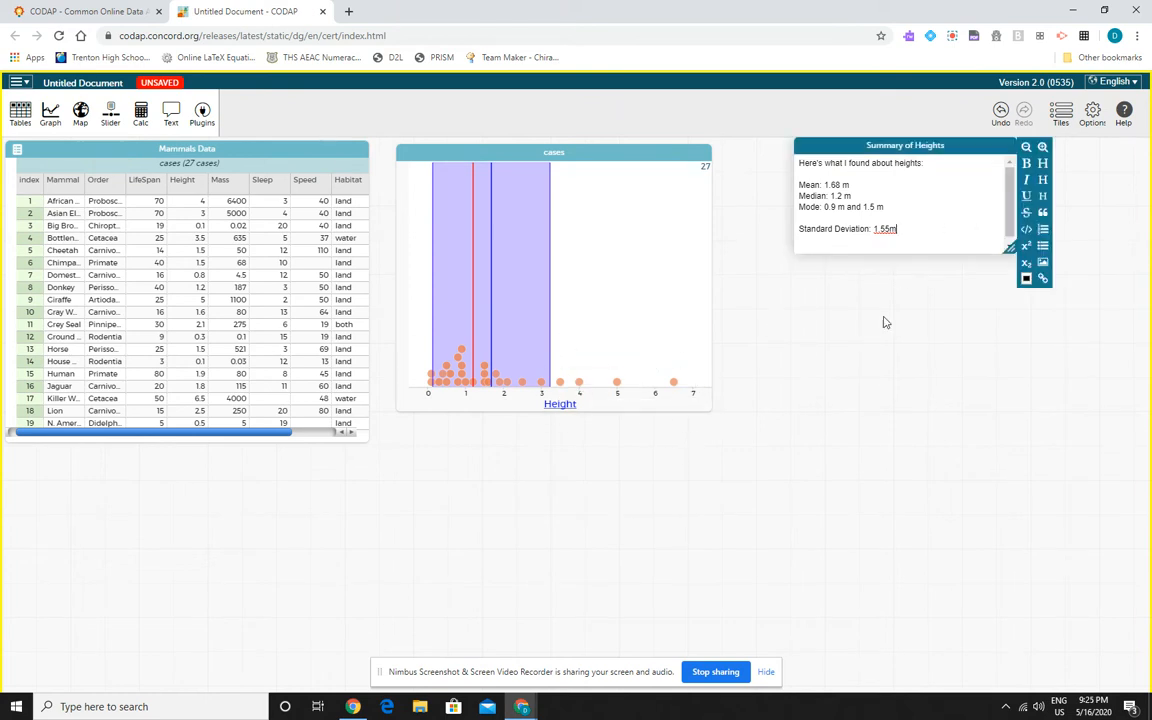
{"action": "key", "text": "Left"}
{"action": "key", "text": "Return"}
{"action": "key", "text": "BackSpace"}
Add a box plot with outliers shown to the Height graph and inspect its upper quartile and whisker.
{"action": "left_click", "coordinate": [633, 157]}
{"action": "left_click", "coordinate": [729, 220]}
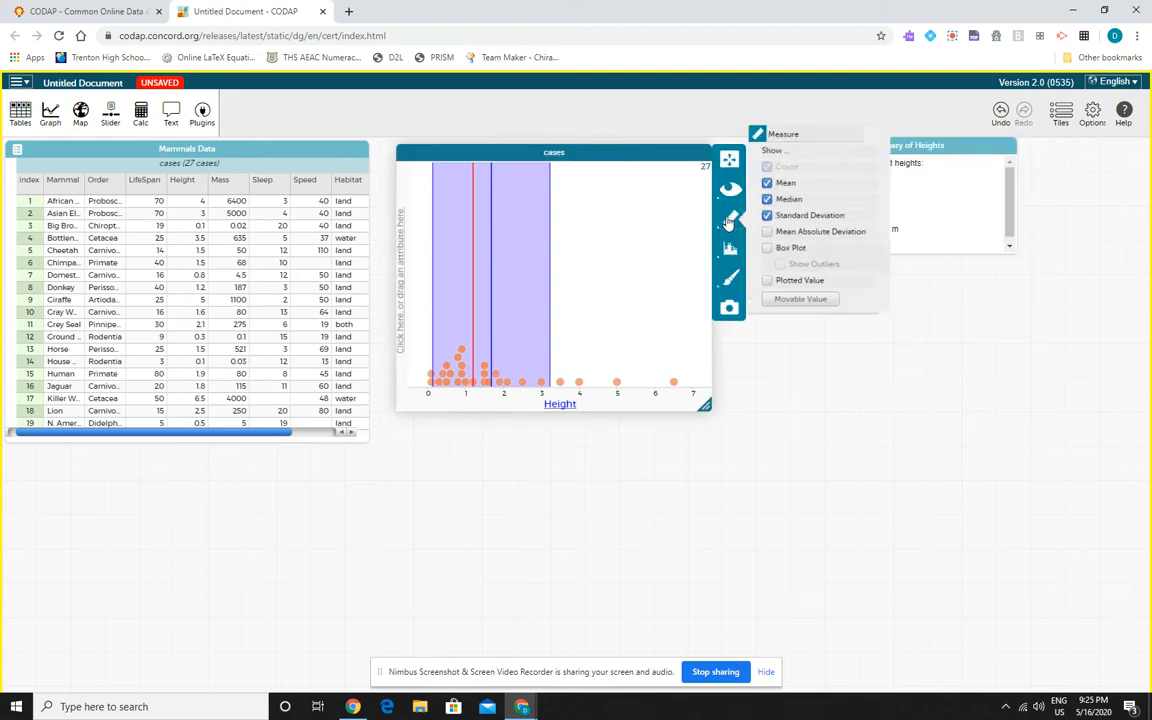
{"action": "left_click", "coordinate": [768, 252]}
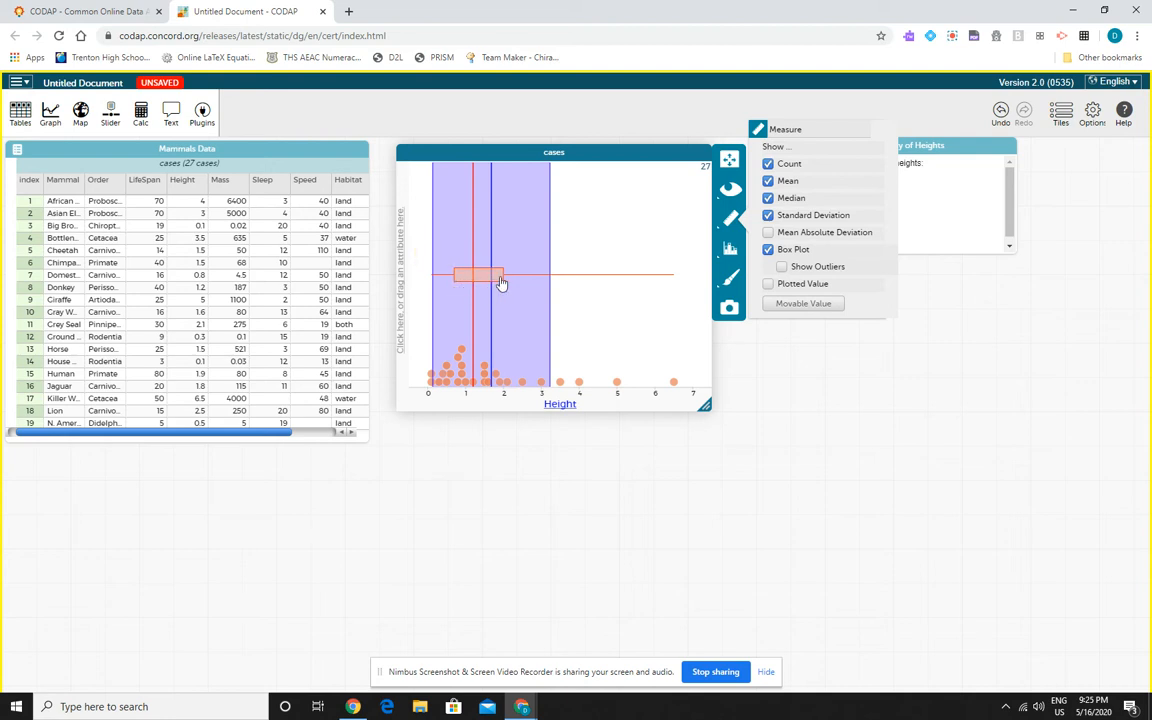
{"action": "mouse_move", "coordinate": [505, 287]}
{"action": "mouse_move", "coordinate": [540, 281]}
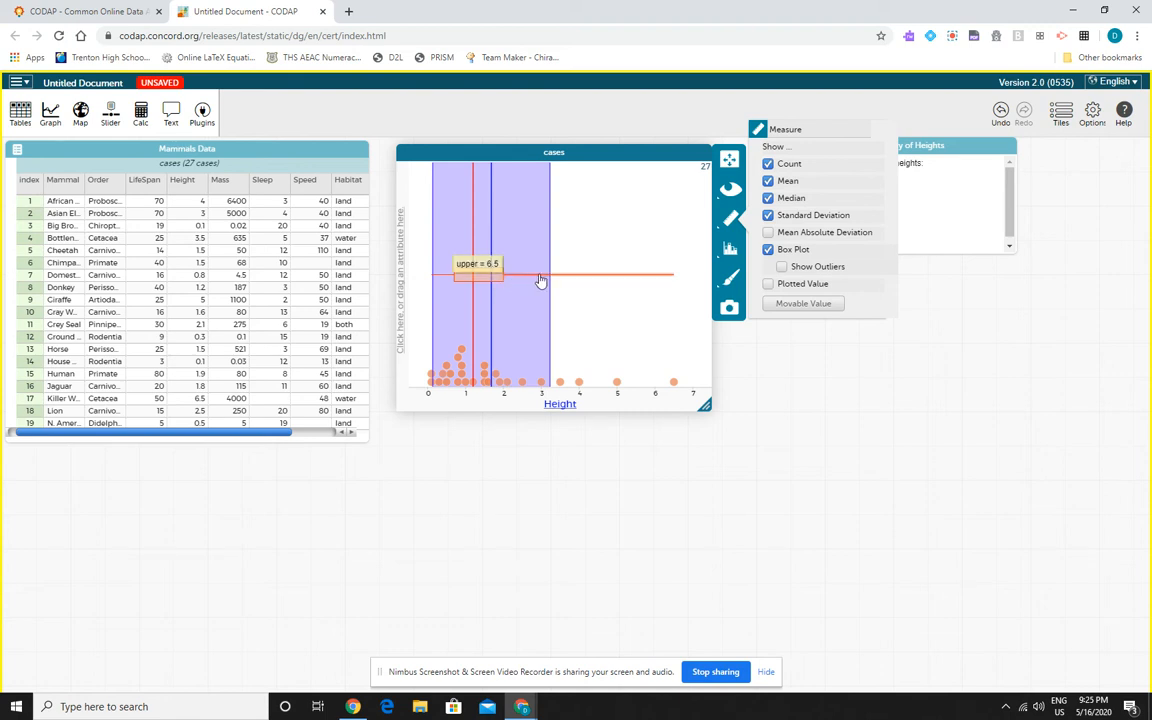
{"action": "left_click", "coordinate": [782, 268]}
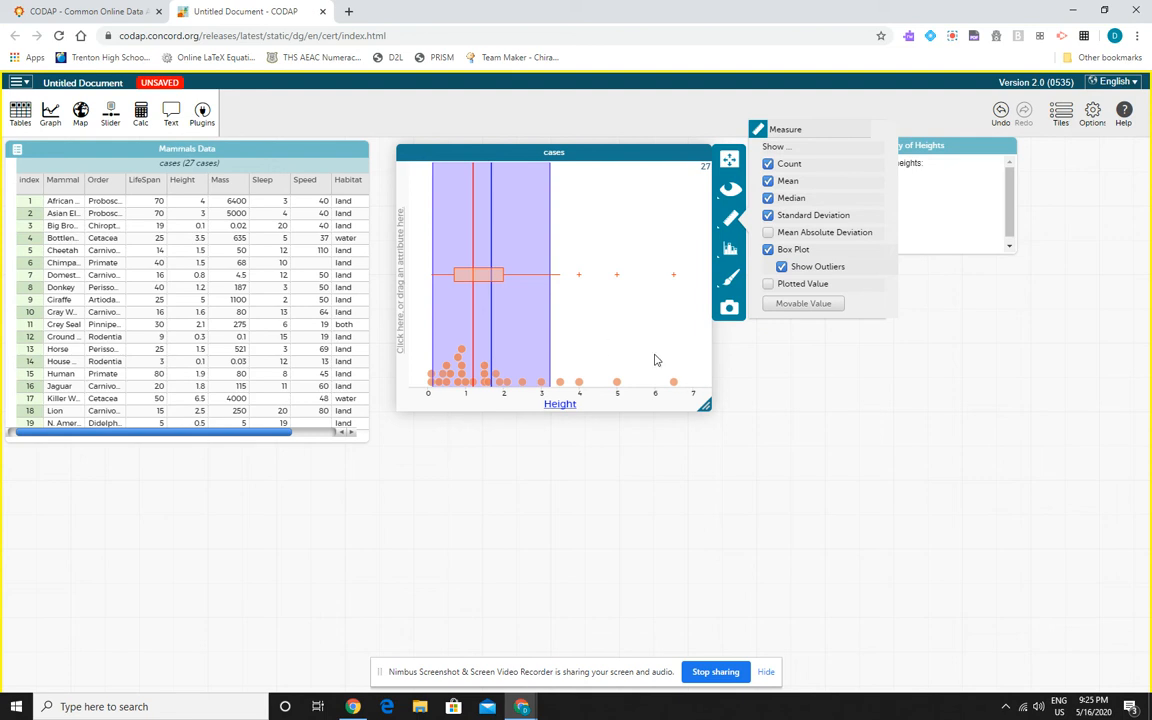
{"action": "left_click", "coordinate": [815, 420]}
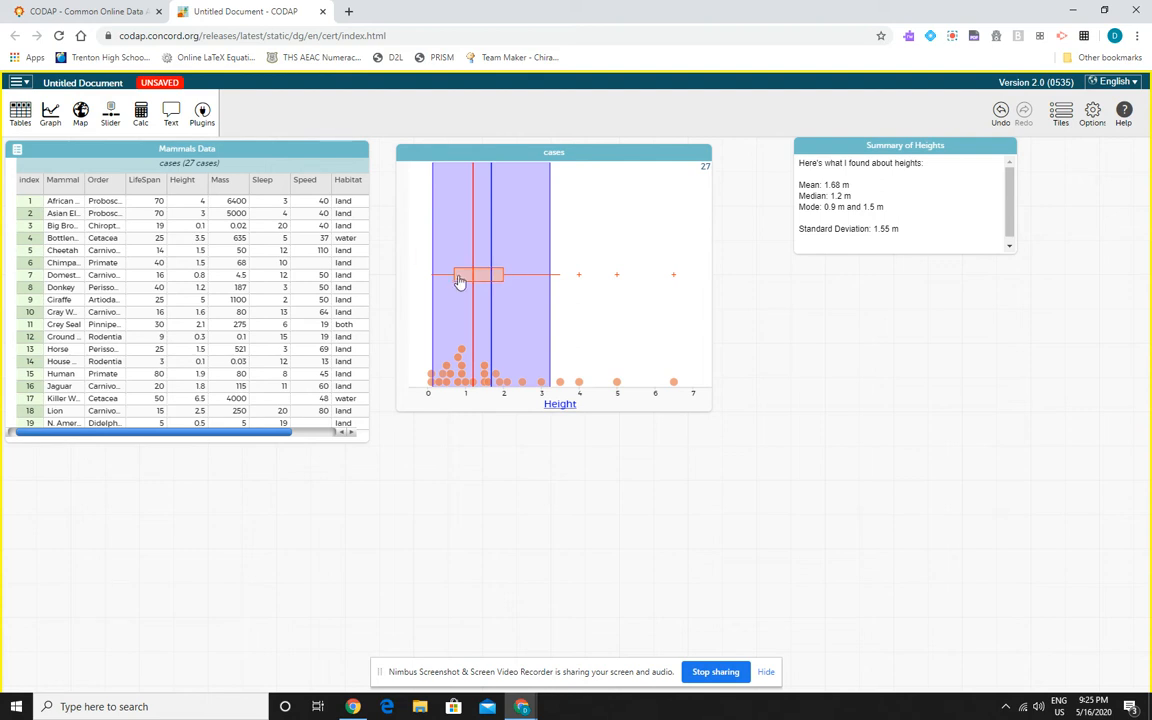
Read the box plot's quartiles, enlarge the summary text box, and add the lines "Q1: 0.7" and "Q3: 2" below a blank line.
{"action": "mouse_move", "coordinate": [457, 279]}
{"action": "left_click", "coordinate": [912, 228]}
{"action": "key", "text": "Return"}
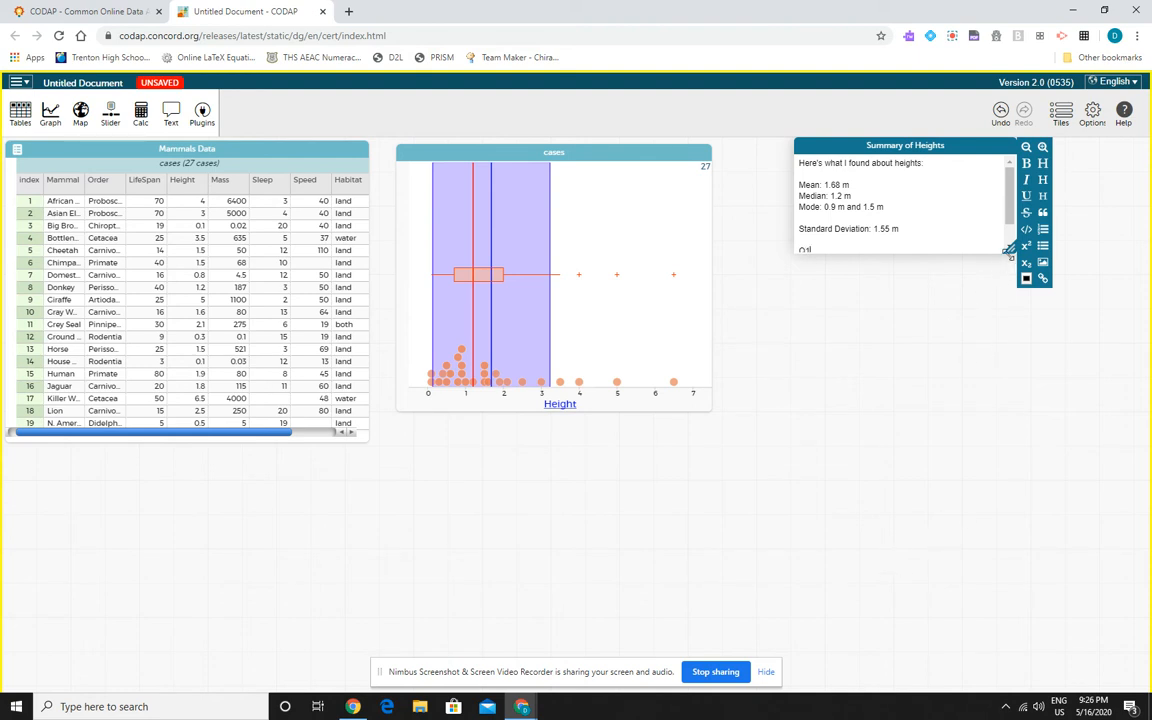
{"action": "left_click_drag", "start_coordinate": [1009, 250], "coordinate": [1056, 454]}
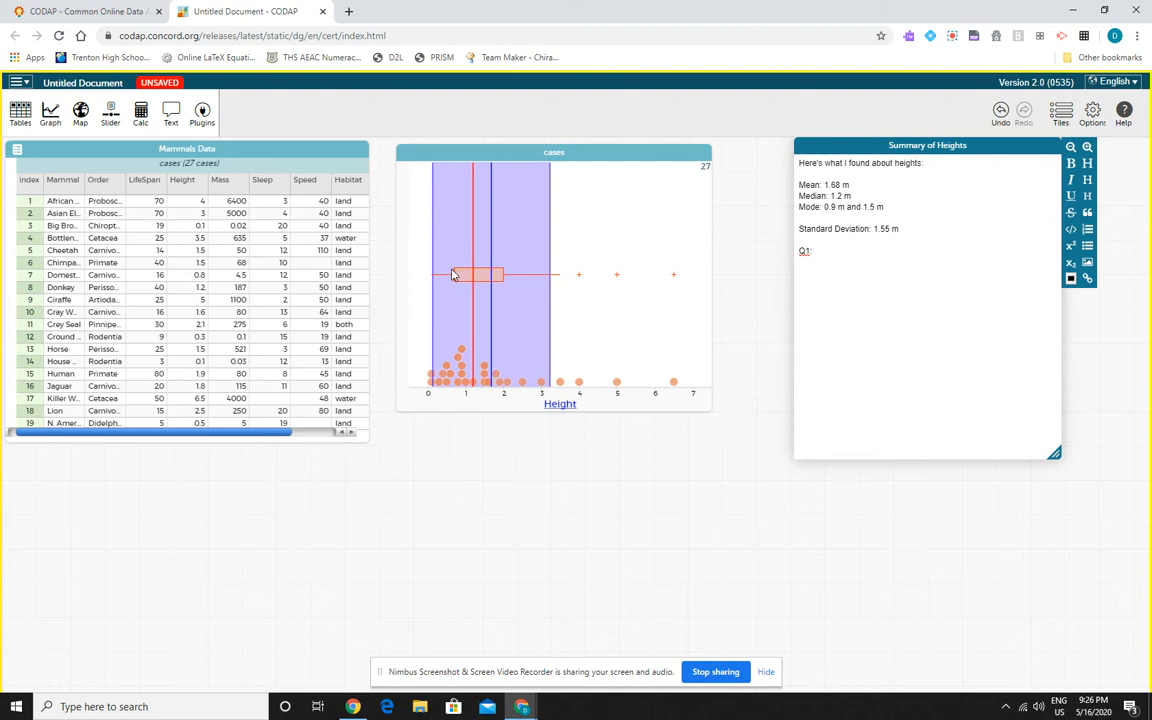
{"action": "type", "text": ": 0.7"}
{"action": "key", "text": "Right"}
{"action": "type", "text": "Q3"}
{"action": "mouse_move", "coordinate": [505, 280]}
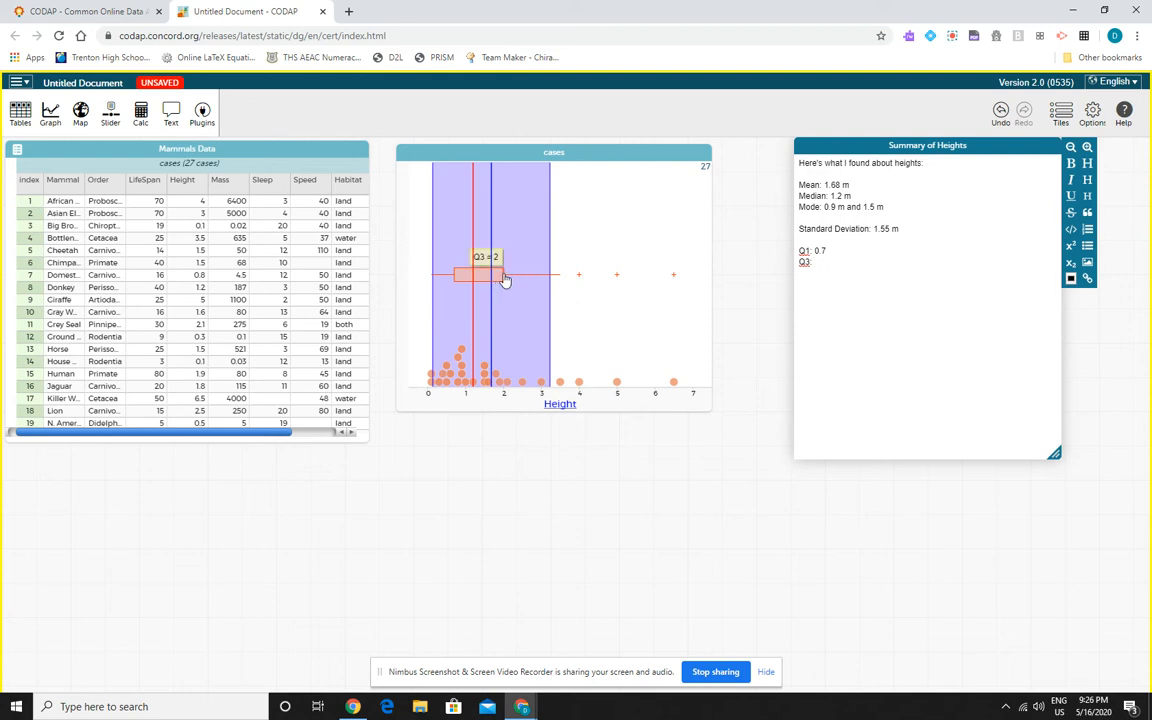
{"action": "type", "text": "2"}
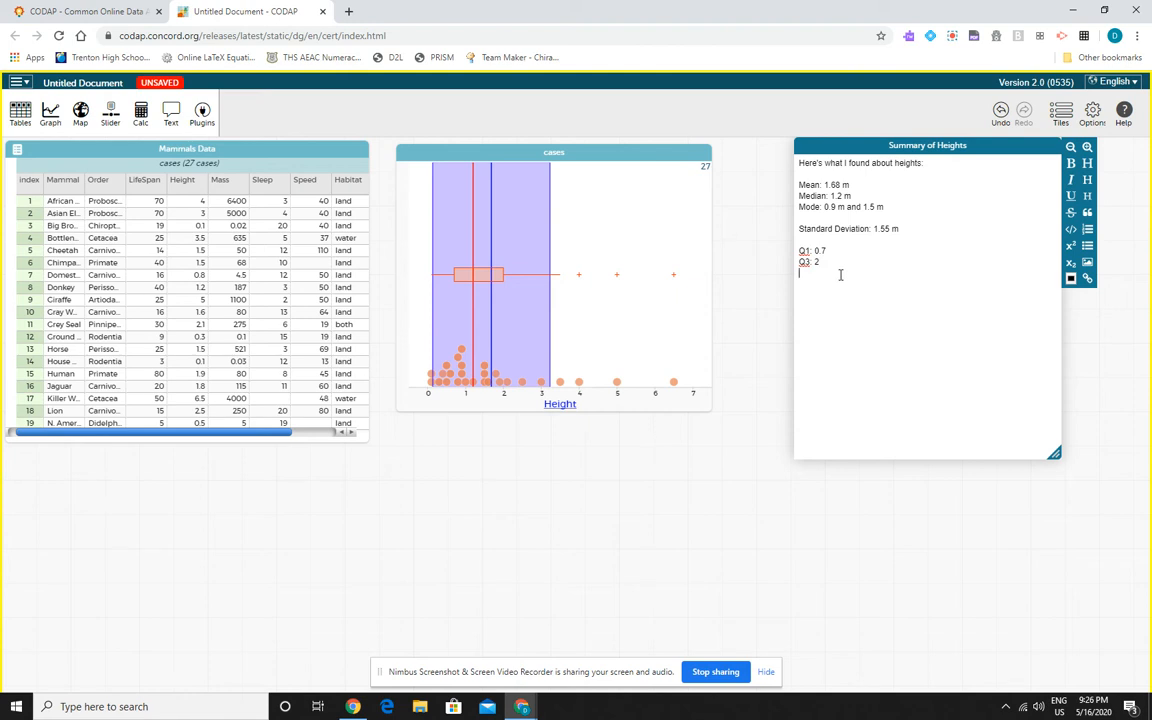
Add the line "IQR: Q3-Q1 = 2 - 0.7=1.3 m" to the summary and append "m" to the Q1 and Q3 values.
{"action": "type", "text": "IQR: "}
{"action": "type", "text": "Q3-"}
{"action": "type", "text": "3"}
{"action": "type", "text": "Q1"}
{"action": "type", "text": "- "}
{"action": "type", "text": "1 "}
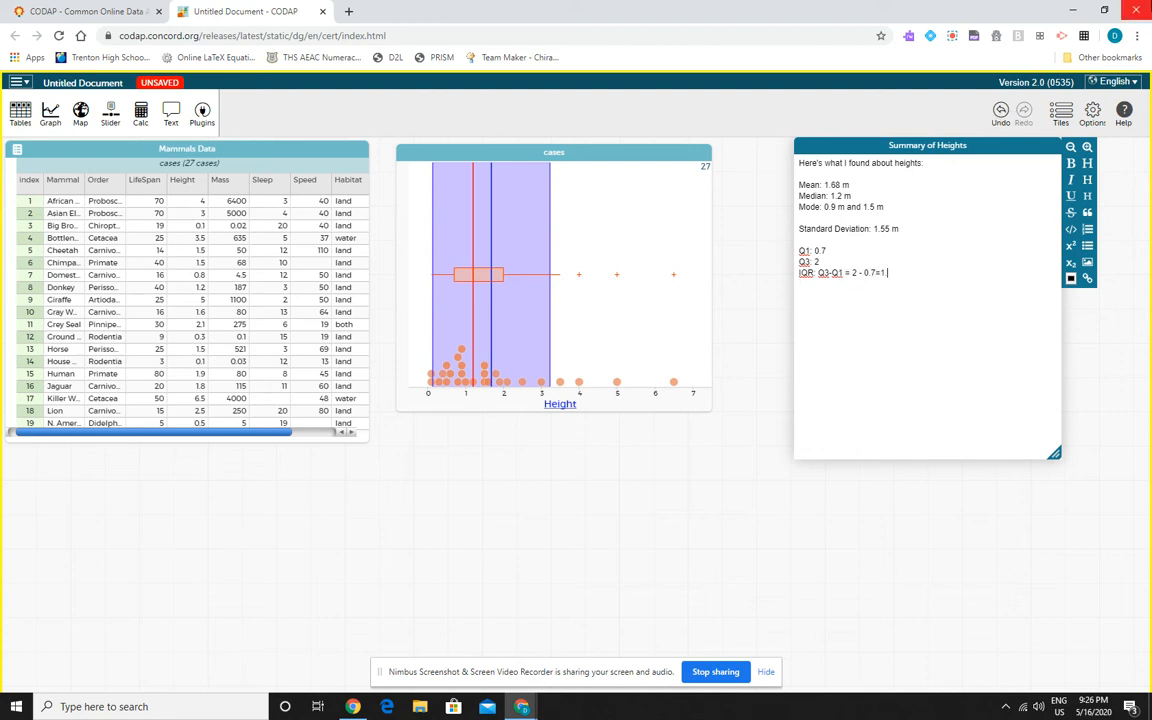
{"action": "type", "text": "3 m m"}
{"action": "key", "text": "Down"}
{"action": "type", "text": "m"}
{"action": "left_click", "coordinate": [616, 153]}
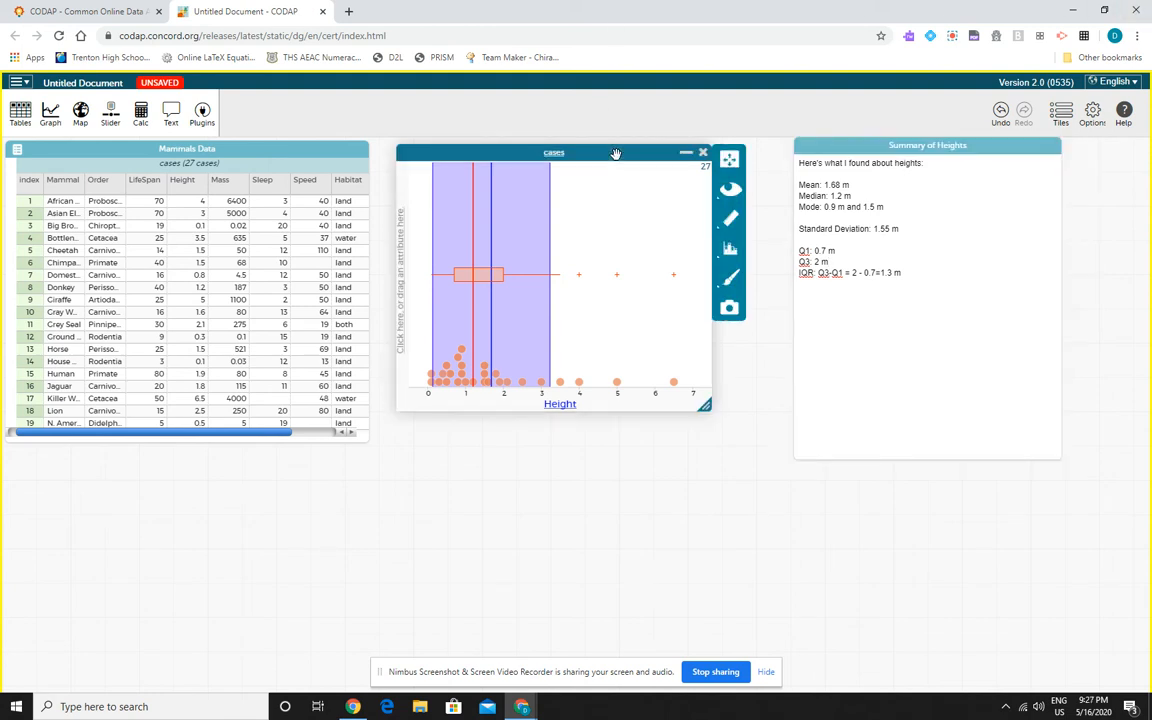
{"action": "left_click", "coordinate": [725, 222]}
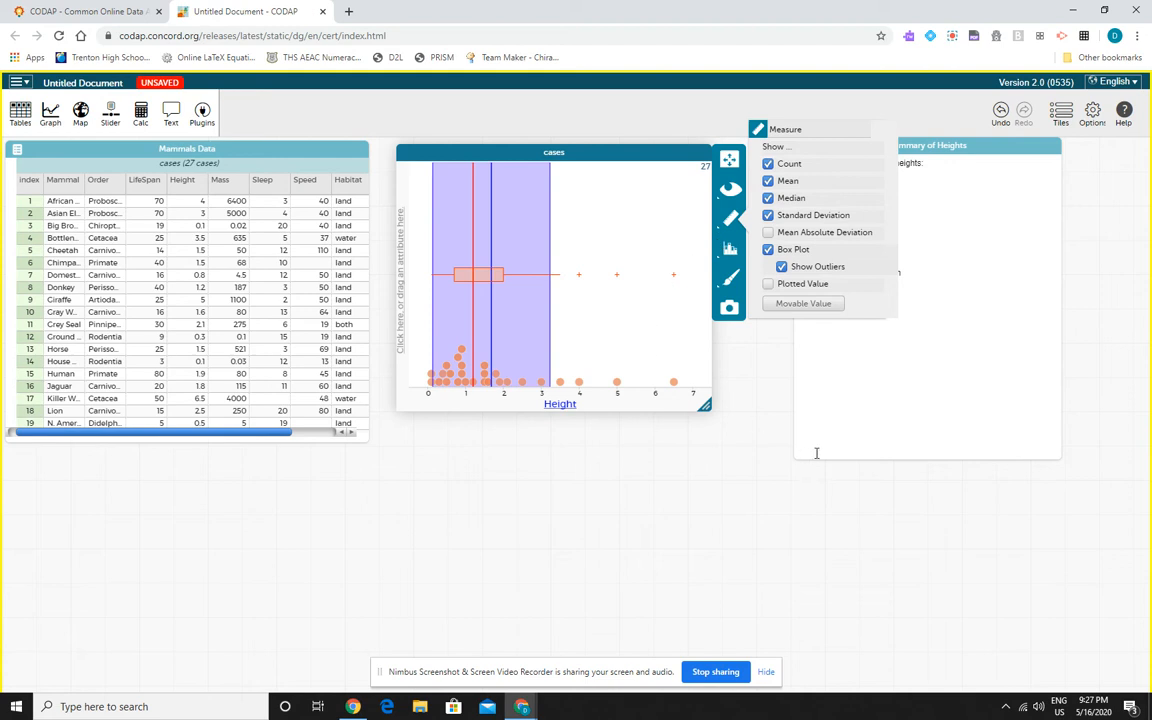
{"action": "left_click", "coordinate": [810, 443]}
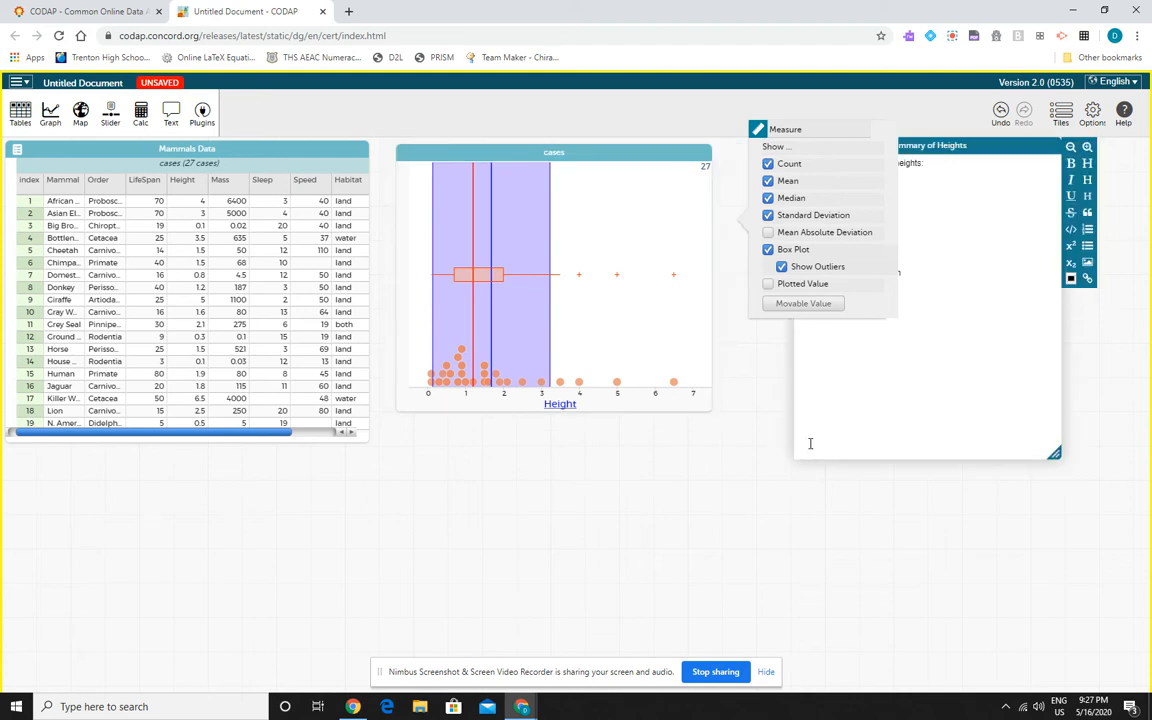
{"action": "left_click", "coordinate": [780, 478]}
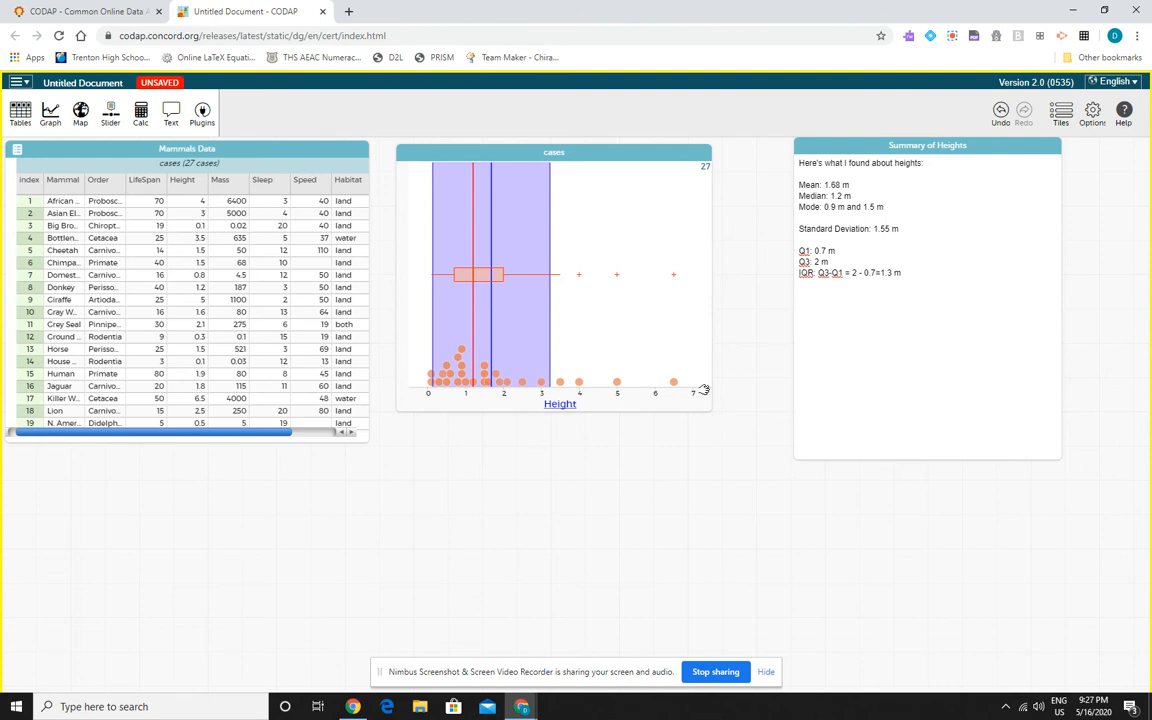
Narrow the Height graph and place a new graph beneath it with Habitat on the horizontal axis.
{"action": "left_click_drag", "start_coordinate": [708, 409], "coordinate": [657, 418]}
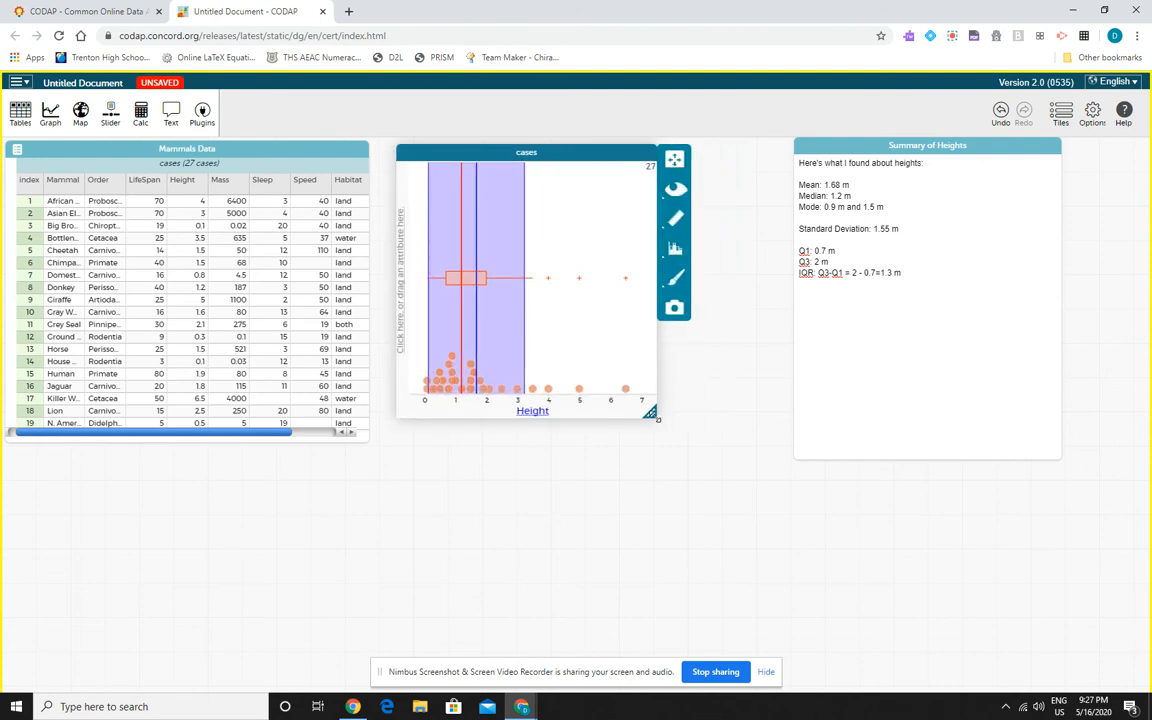
{"action": "left_click", "coordinate": [374, 508]}
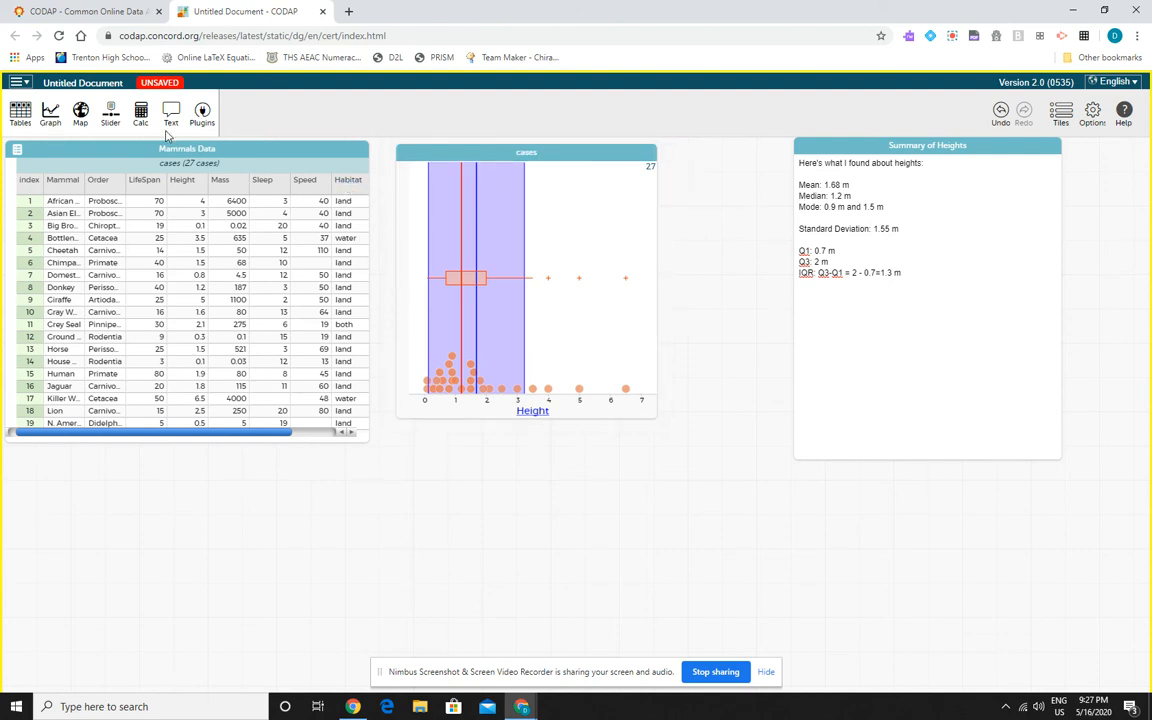
{"action": "left_click", "coordinate": [50, 114]}
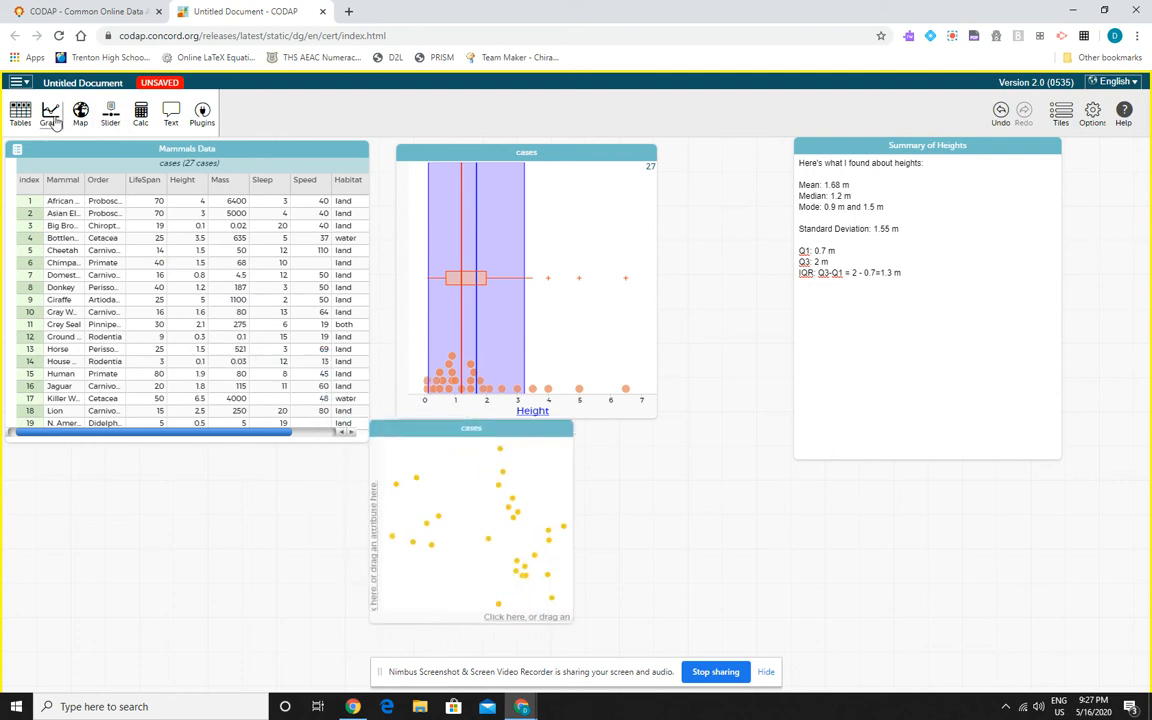
{"action": "left_click_drag", "start_coordinate": [345, 180], "coordinate": [492, 626]}
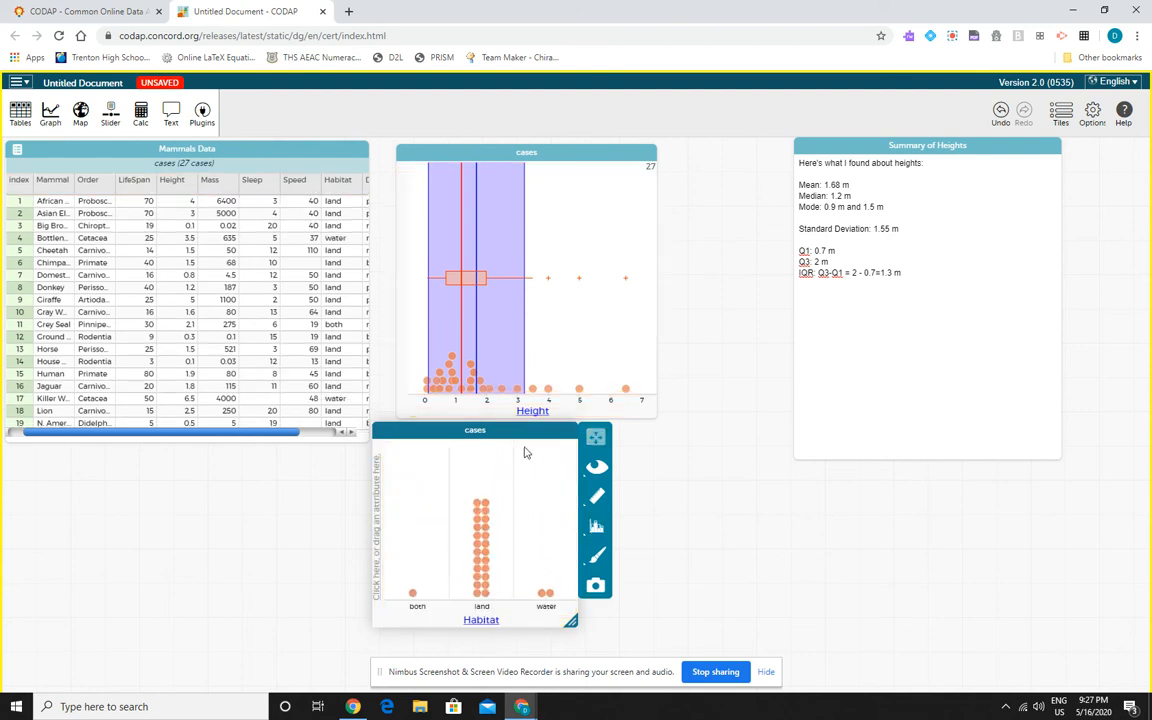
{"action": "left_click_drag", "start_coordinate": [506, 437], "coordinate": [560, 447]}
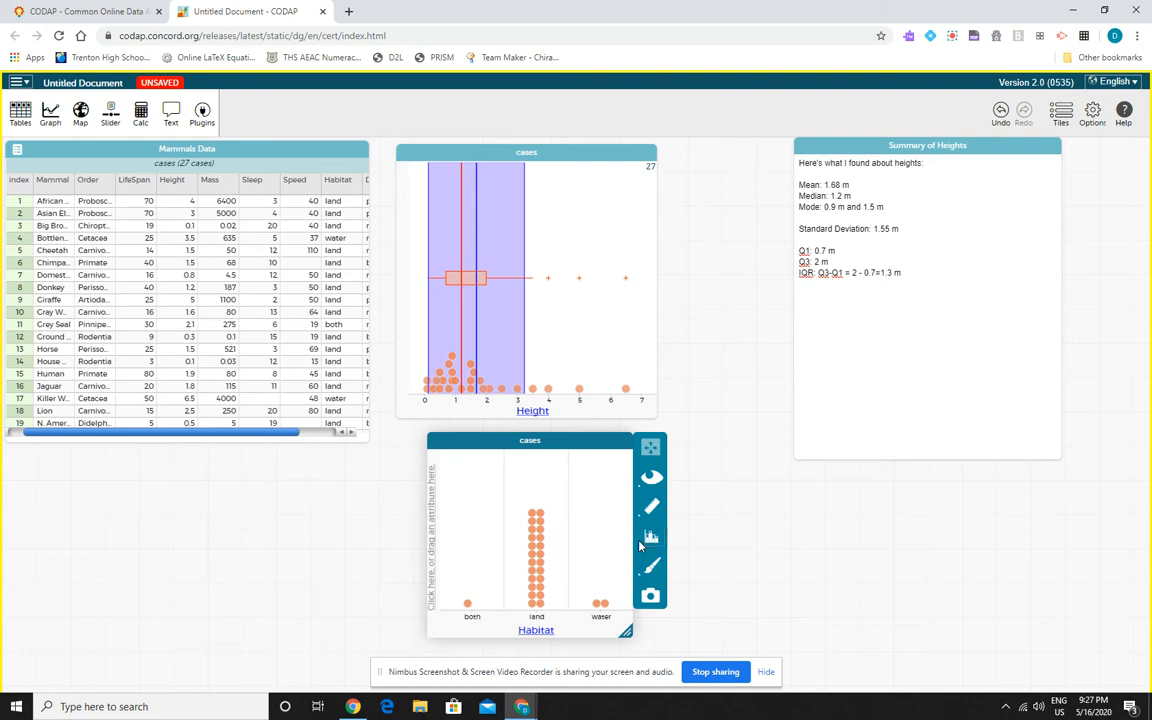
Fuse the Habitat graph's dots into bars and select the bar for the "both" category.
{"action": "left_click", "coordinate": [640, 544]}
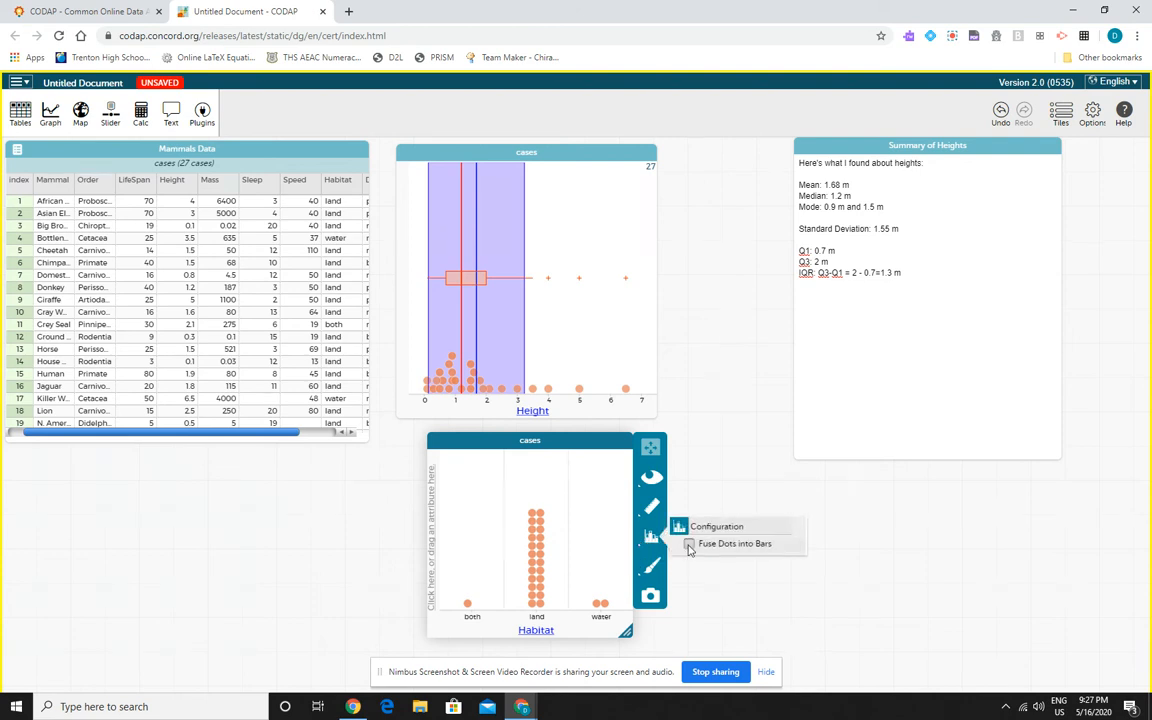
{"action": "left_click", "coordinate": [688, 544]}
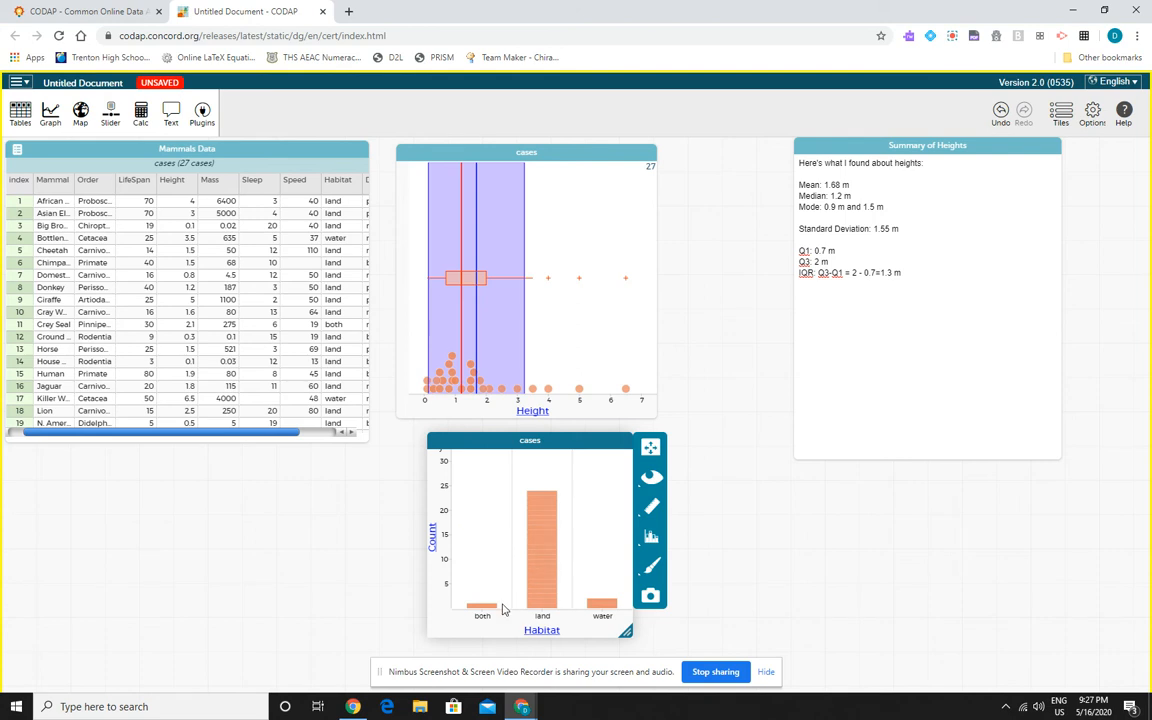
{"action": "mouse_move", "coordinate": [560, 613]}
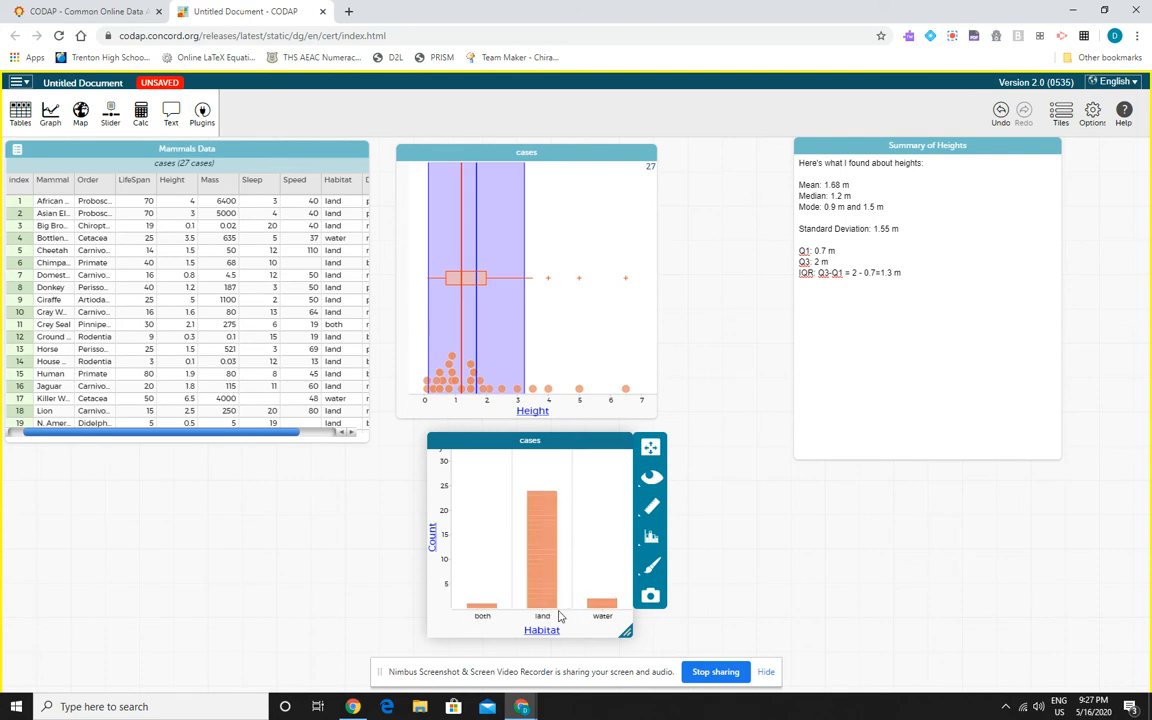
{"action": "left_click", "coordinate": [490, 609]}
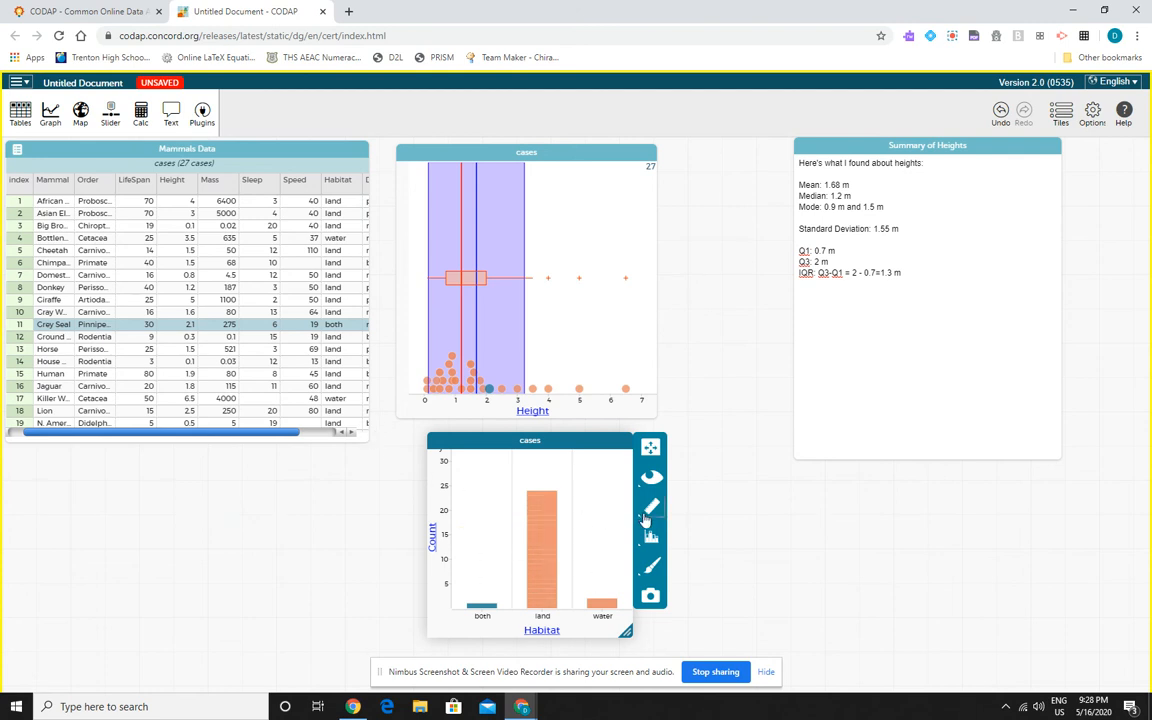
Show both the Count and Percent measures on the Habitat bar chart.
{"action": "left_click", "coordinate": [650, 507]}
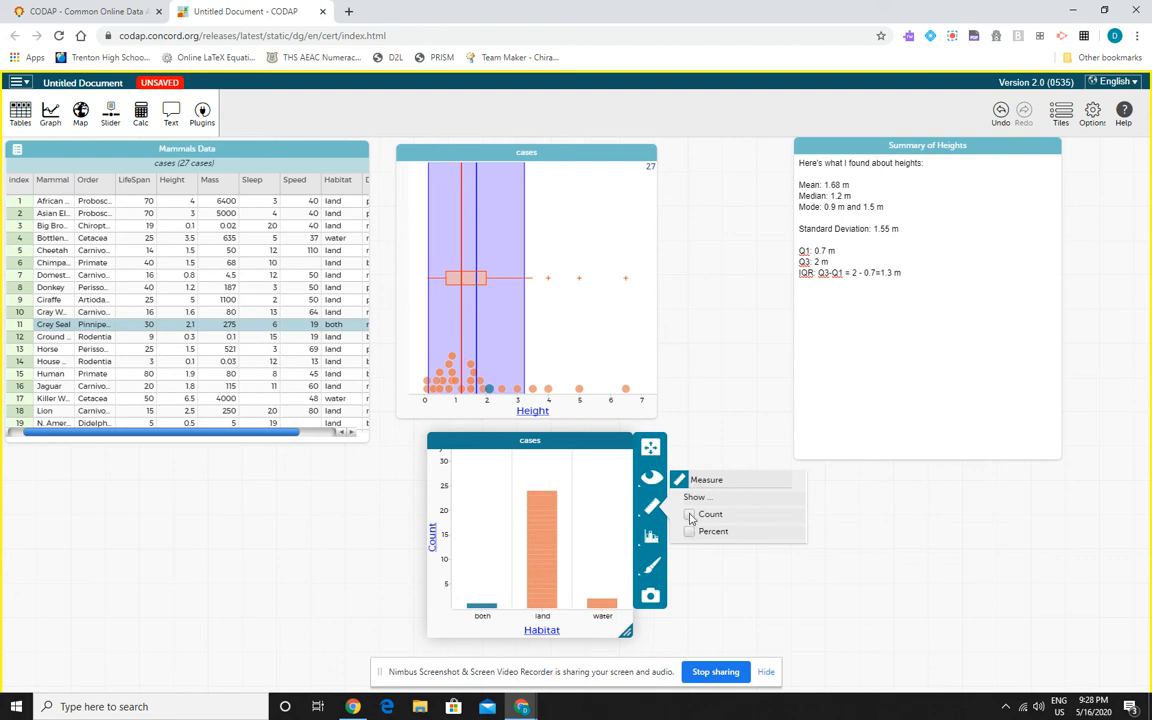
{"action": "left_click", "coordinate": [689, 515]}
{"action": "left_click", "coordinate": [689, 531]}
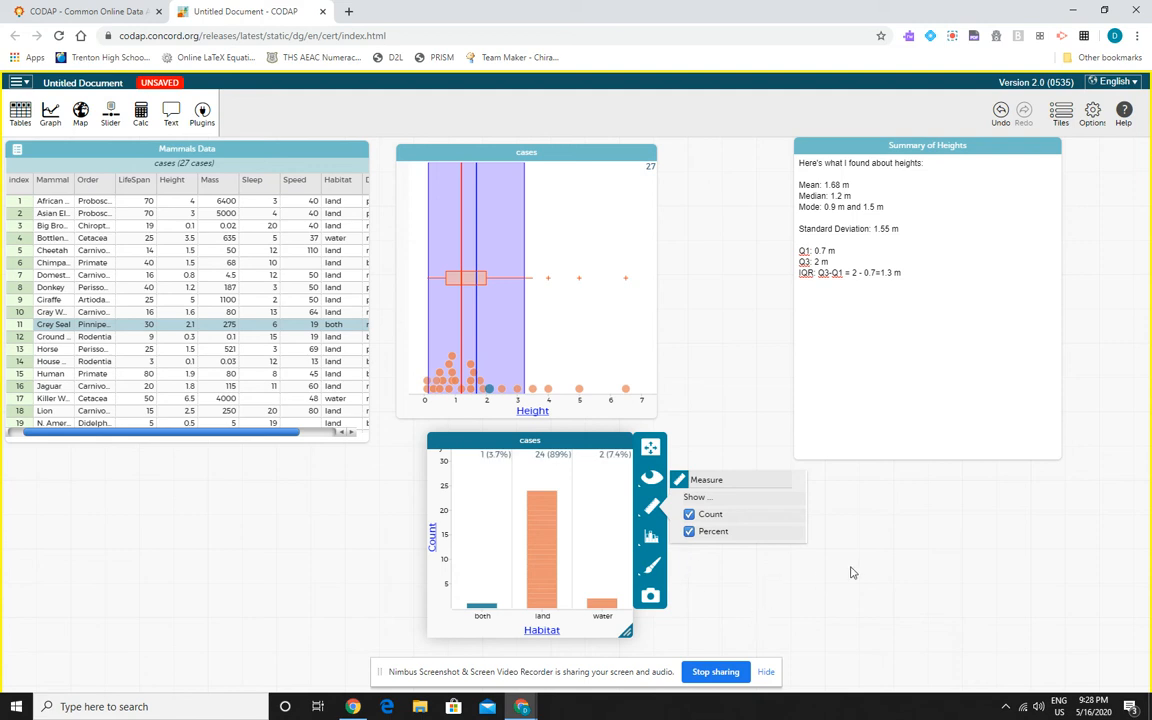
{"action": "left_click", "coordinate": [912, 554]}
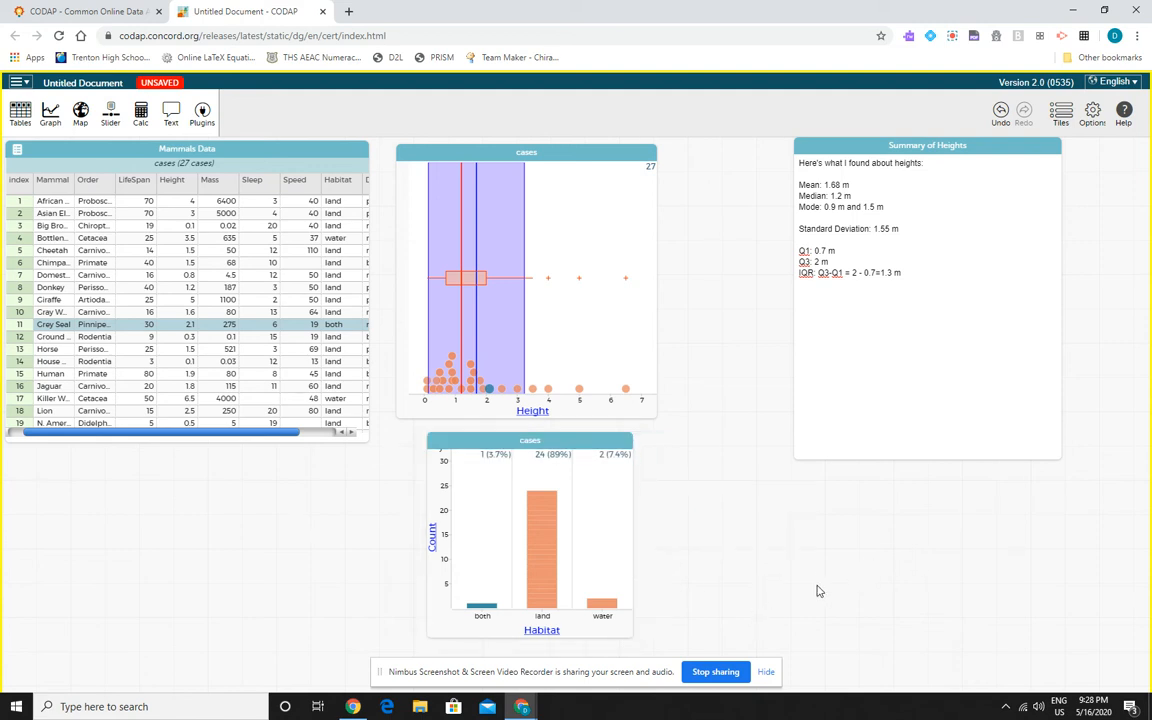
Shrink the Summary of Heights text box to fit its text and move the Habitat bar chart directly below it.
{"action": "left_click_drag", "start_coordinate": [507, 449], "coordinate": [877, 518]}
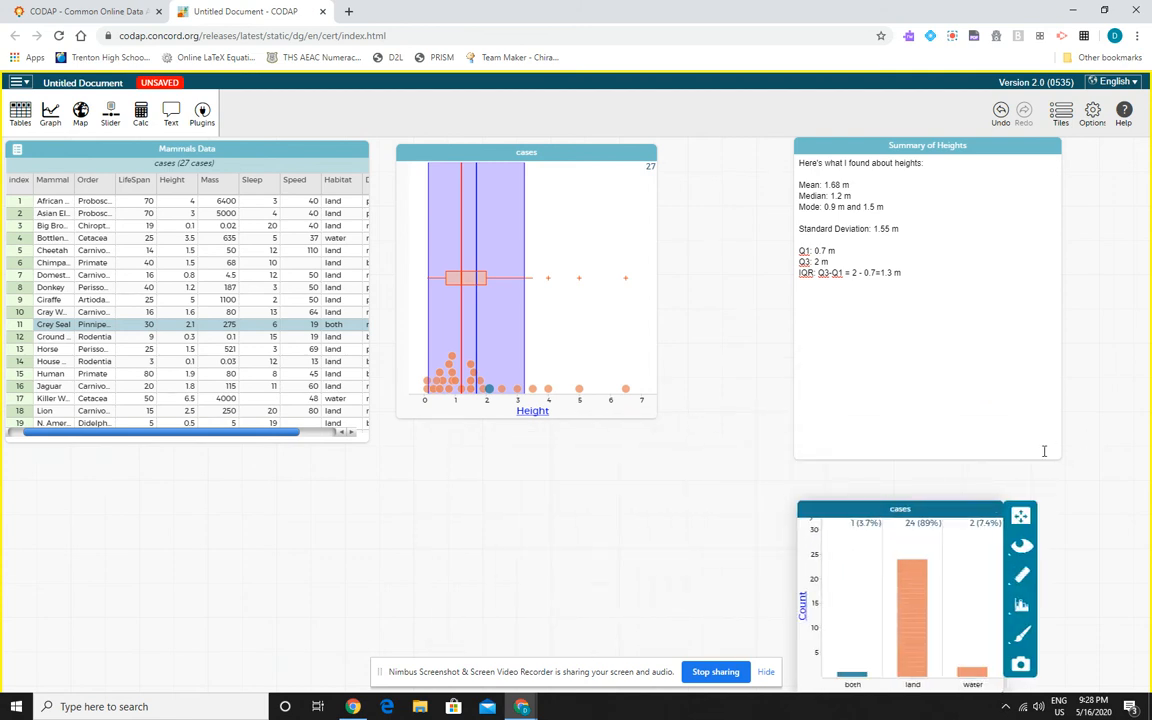
{"action": "left_click", "coordinate": [1056, 455]}
{"action": "left_click_drag", "start_coordinate": [1056, 455], "coordinate": [1006, 287]}
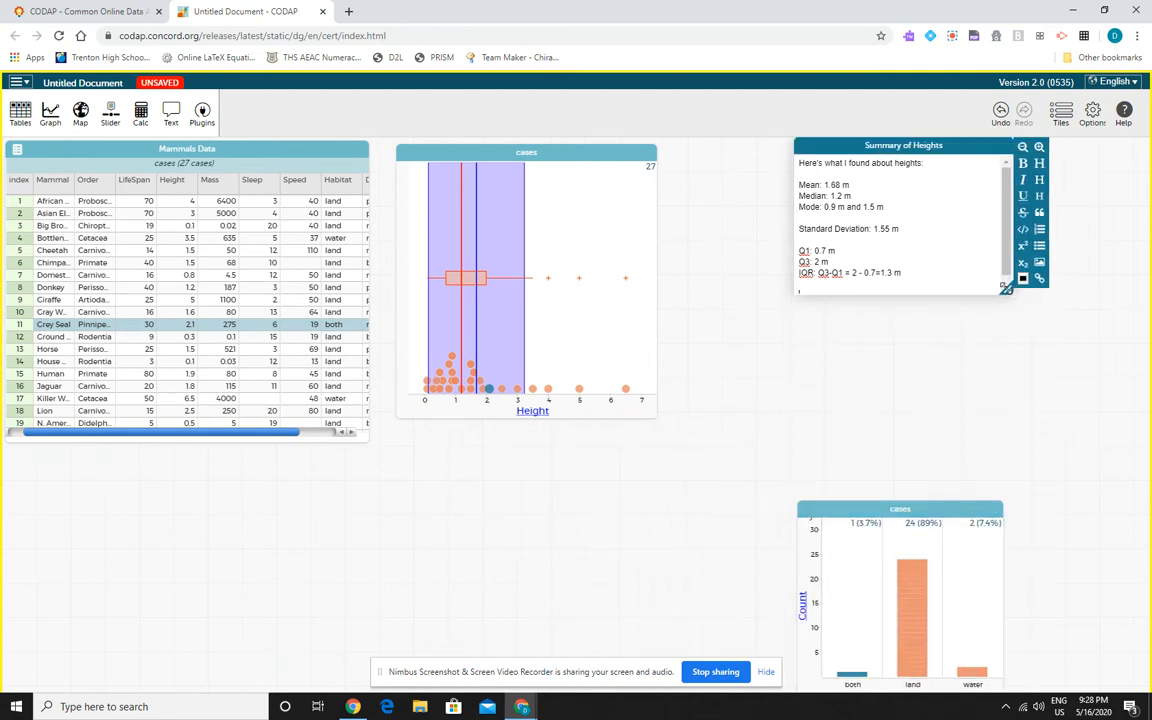
{"action": "left_click_drag", "start_coordinate": [932, 519], "coordinate": [937, 320]}
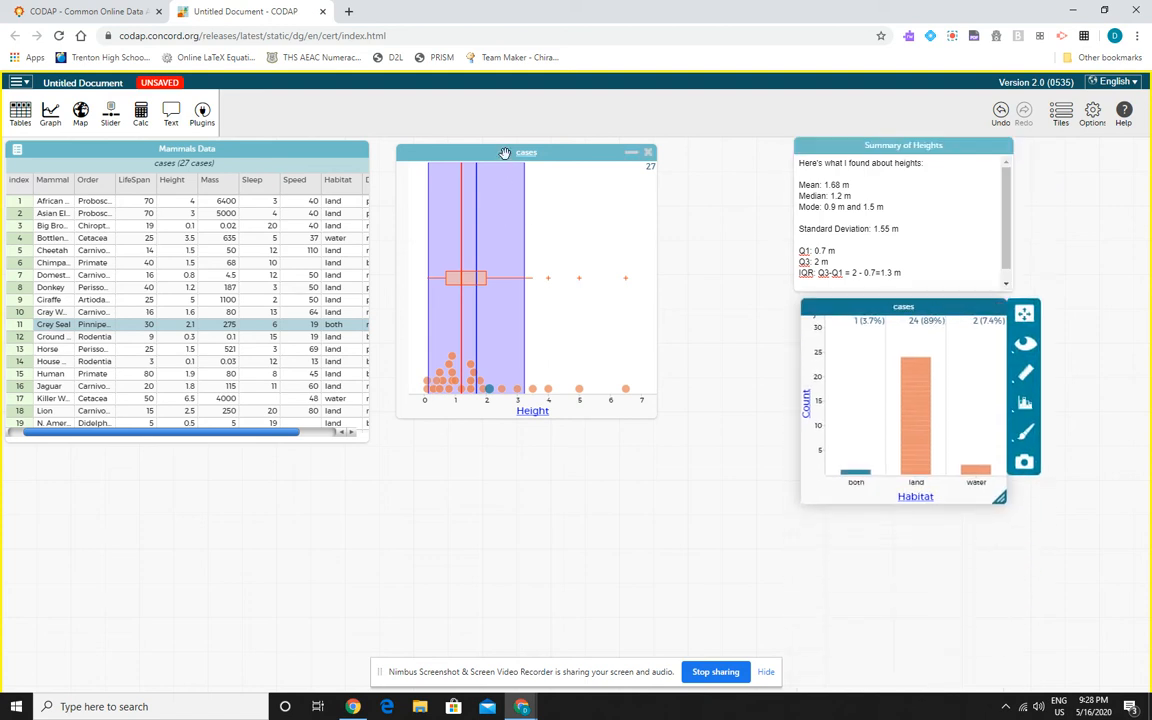
Create a new widened graph below the Height graph with Mass on the horizontal axis and Sleep on the vertical axis.
{"action": "left_click", "coordinate": [50, 112]}
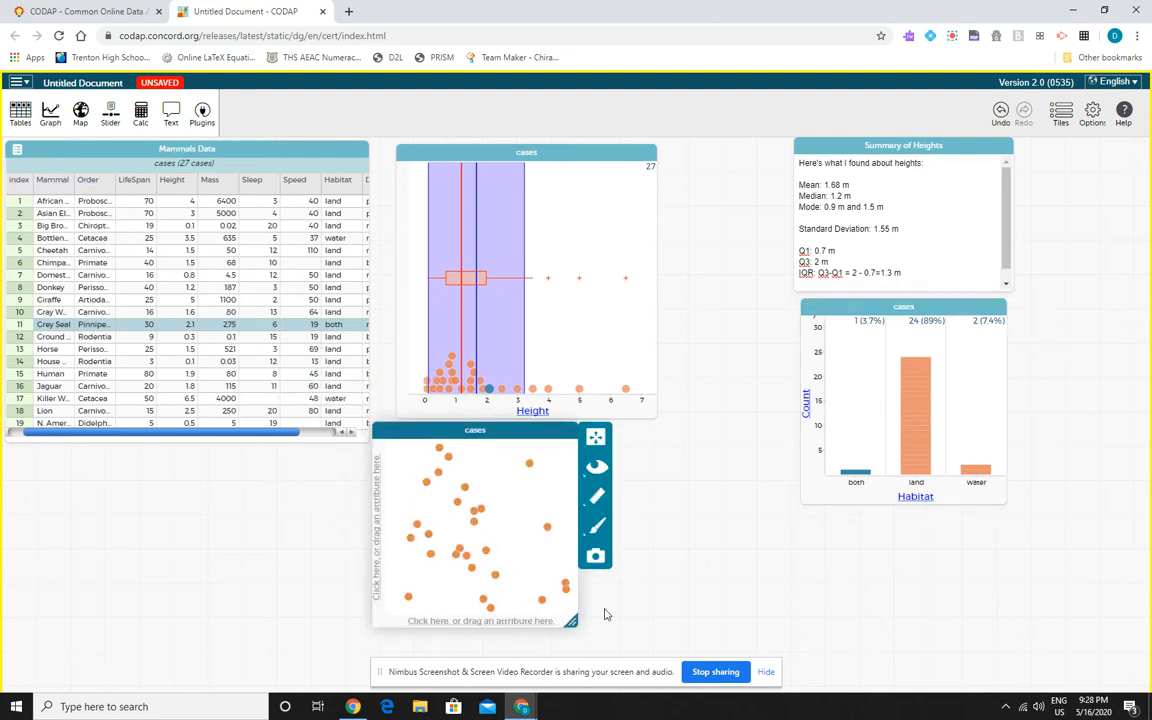
{"action": "left_click_drag", "start_coordinate": [570, 620], "coordinate": [719, 639]}
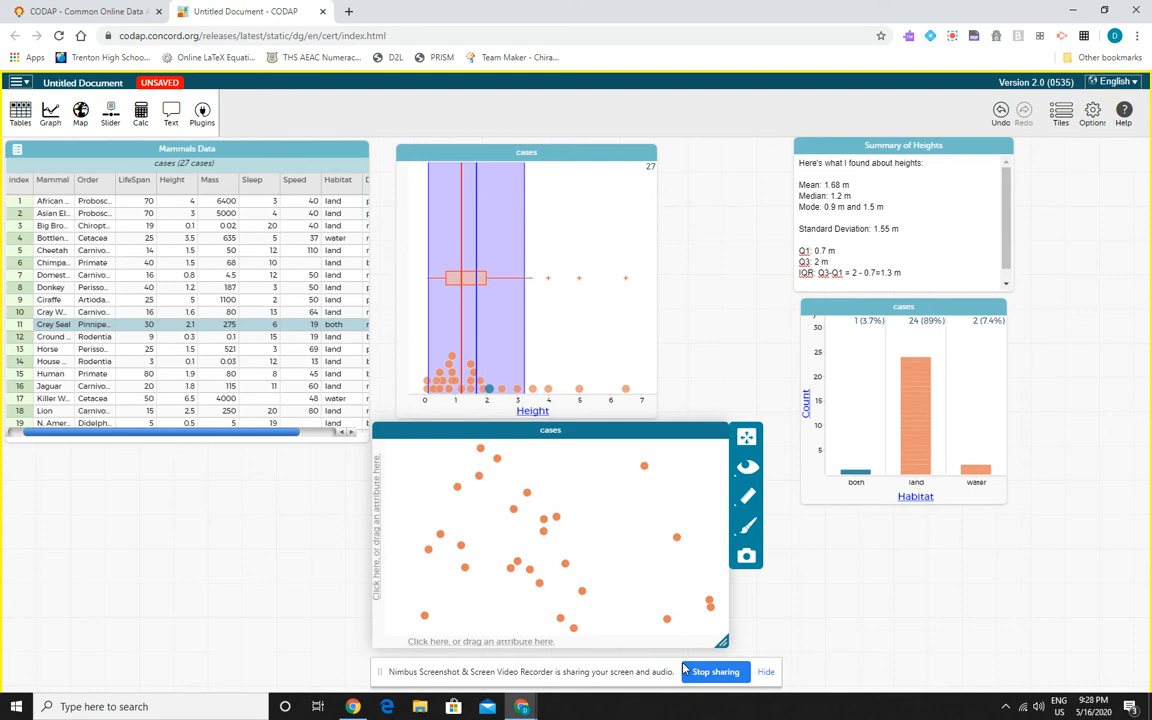
{"action": "left_click_drag", "start_coordinate": [213, 186], "coordinate": [505, 649]}
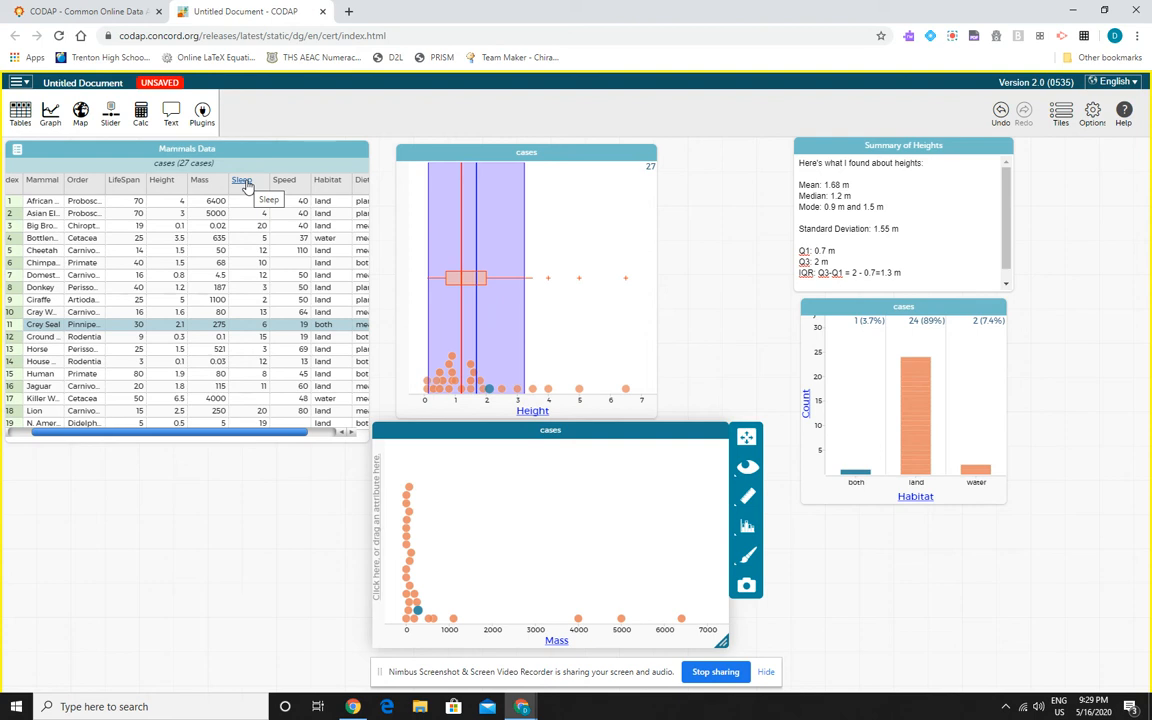
{"action": "left_click_drag", "start_coordinate": [245, 187], "coordinate": [375, 538]}
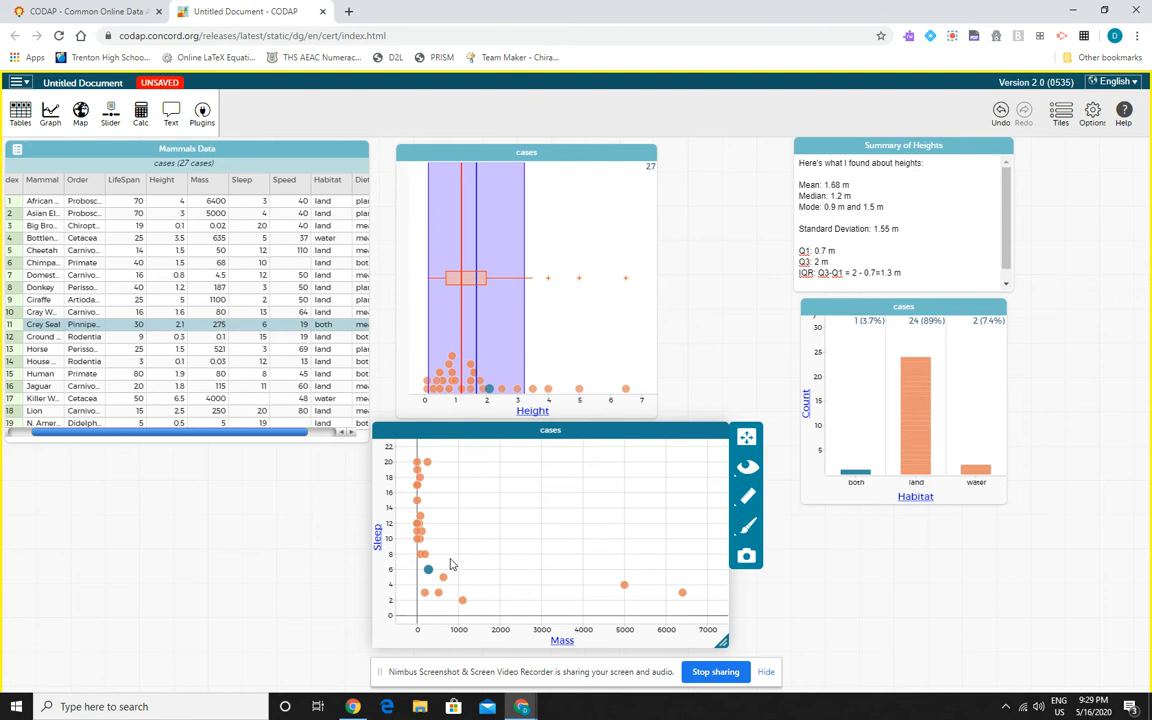
Add a movable line to the Sleep versus Mass graph and tilt it downward to about Sleep = −0.0045 Mass + 19.9.
{"action": "left_click", "coordinate": [742, 500]}
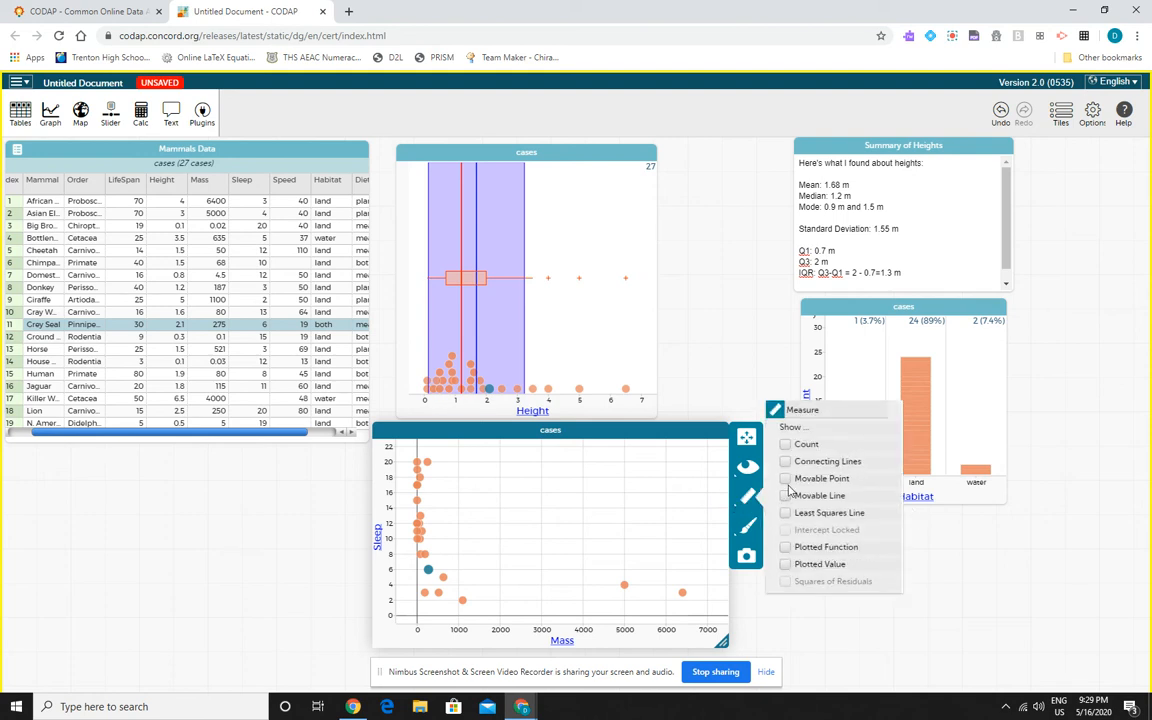
{"action": "left_click", "coordinate": [786, 496]}
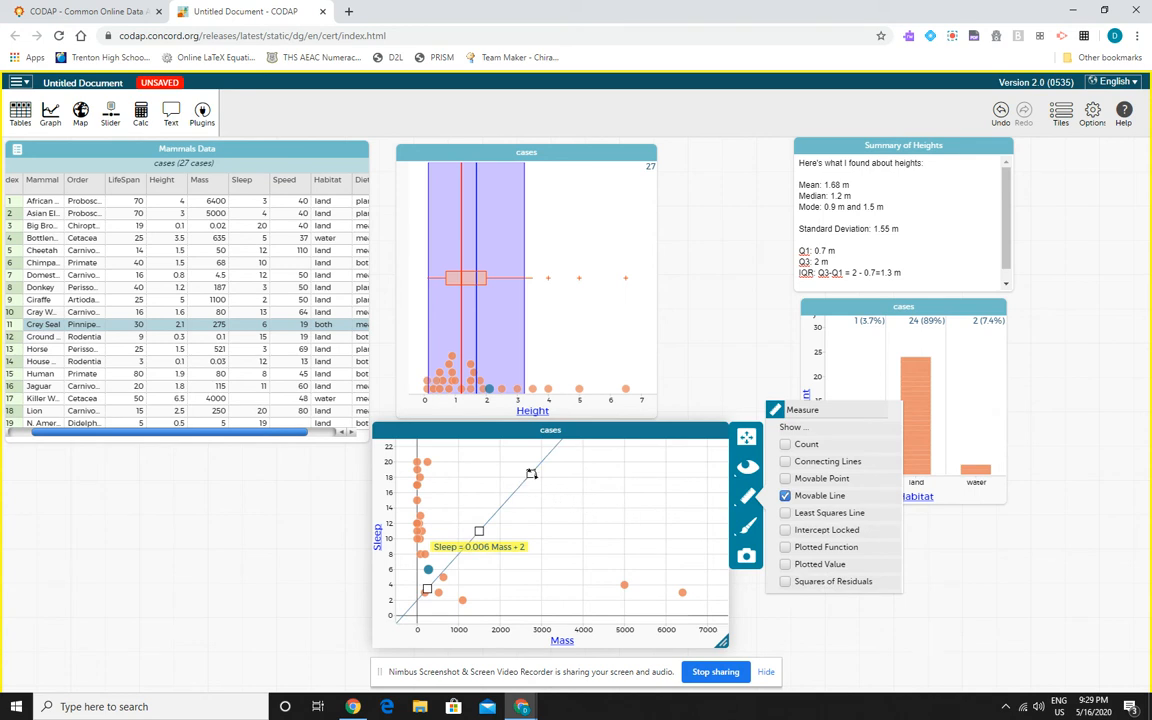
{"action": "left_click_drag", "start_coordinate": [531, 474], "coordinate": [436, 479]}
{"action": "mouse_move", "coordinate": [568, 590]}
{"action": "left_mouse_down"}
{"action": "mouse_move", "coordinate": [550, 589]}
{"action": "mouse_move", "coordinate": [536, 609]}
{"action": "mouse_move", "coordinate": [569, 590]}
{"action": "left_mouse_up"}
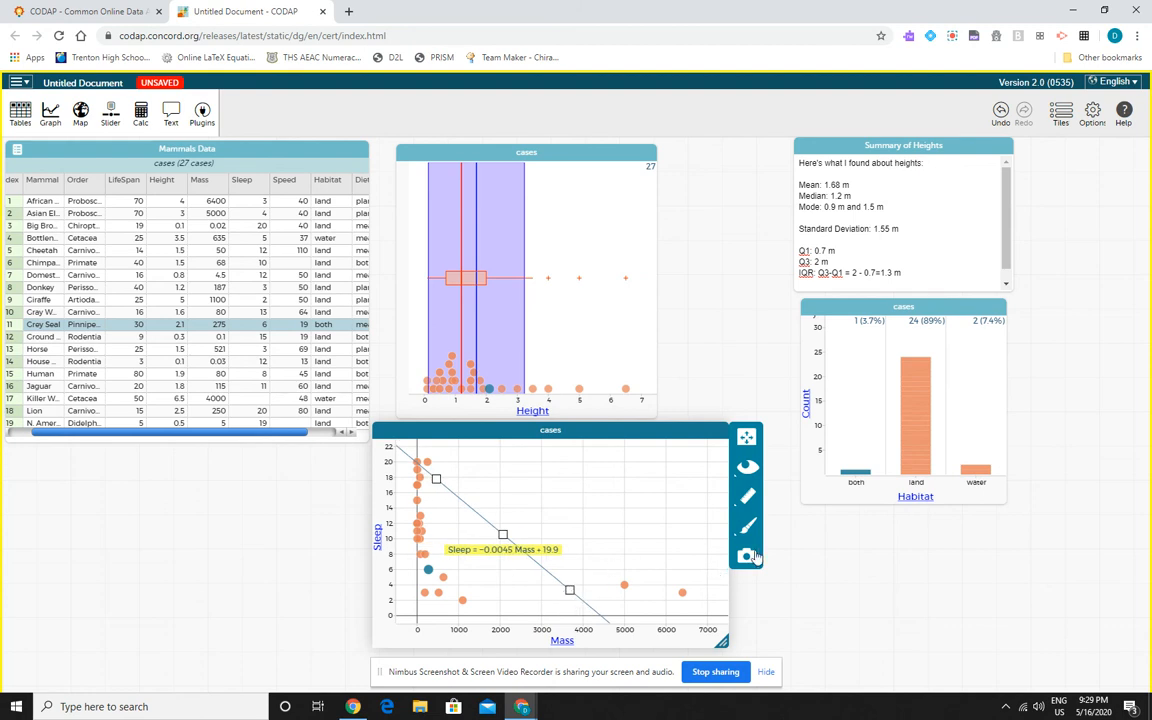
Nudge the Sleep versus Mass graph slightly and show the squares of residuals for its movable line.
{"action": "left_click", "coordinate": [555, 162]}
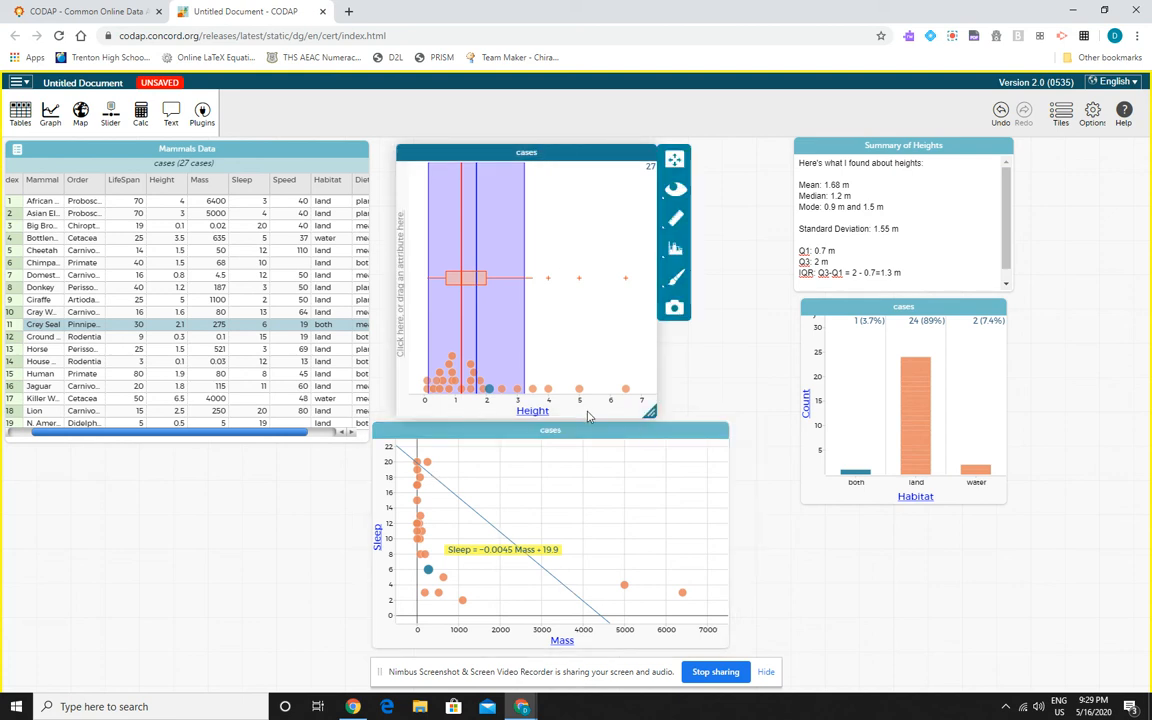
{"action": "left_click_drag", "start_coordinate": [594, 436], "coordinate": [597, 440]}
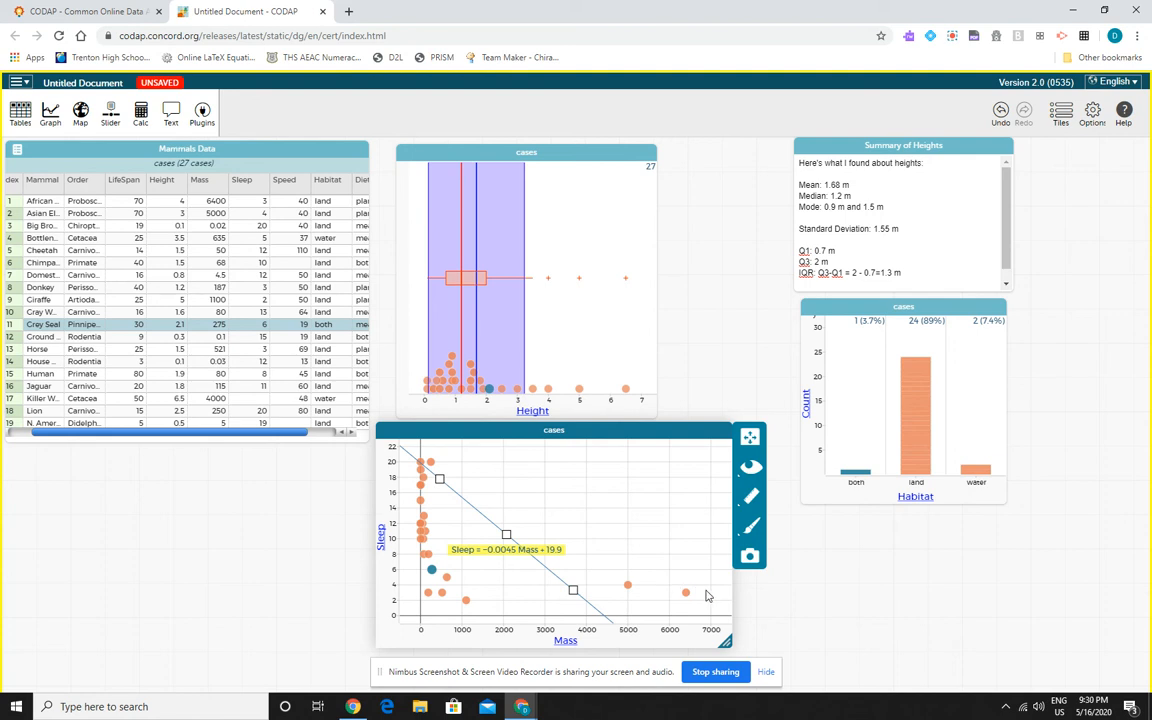
{"action": "left_click", "coordinate": [864, 591]}
{"action": "left_click", "coordinate": [668, 458]}
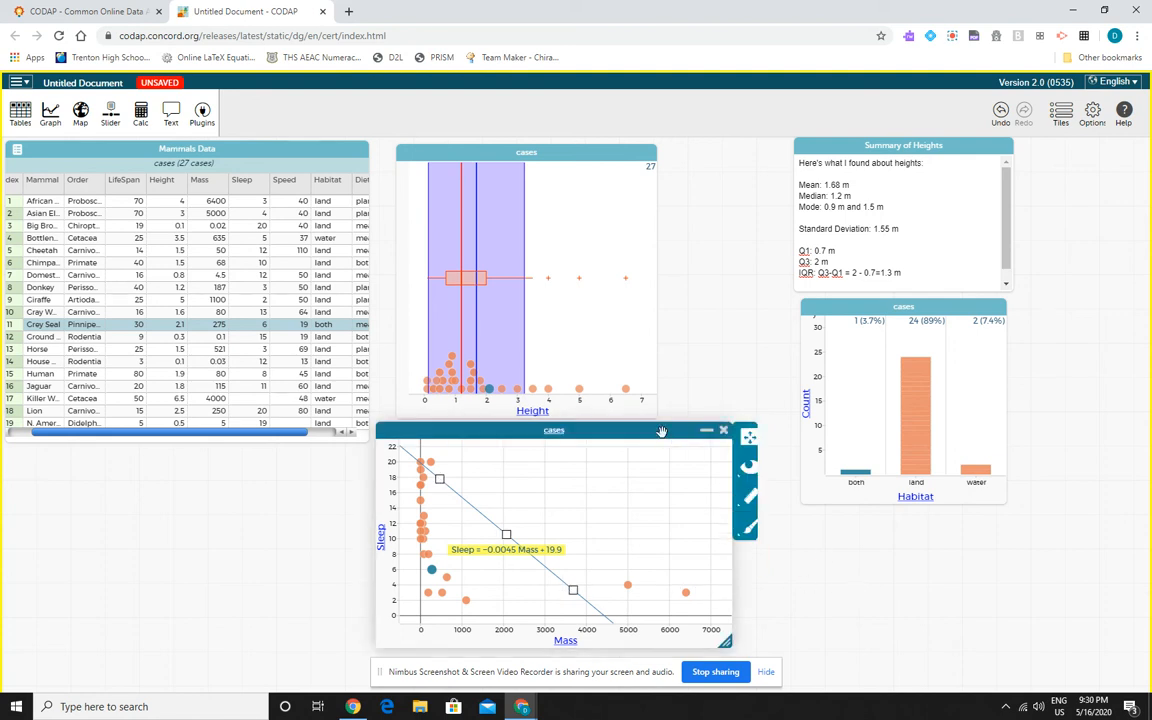
{"action": "left_click", "coordinate": [750, 495]}
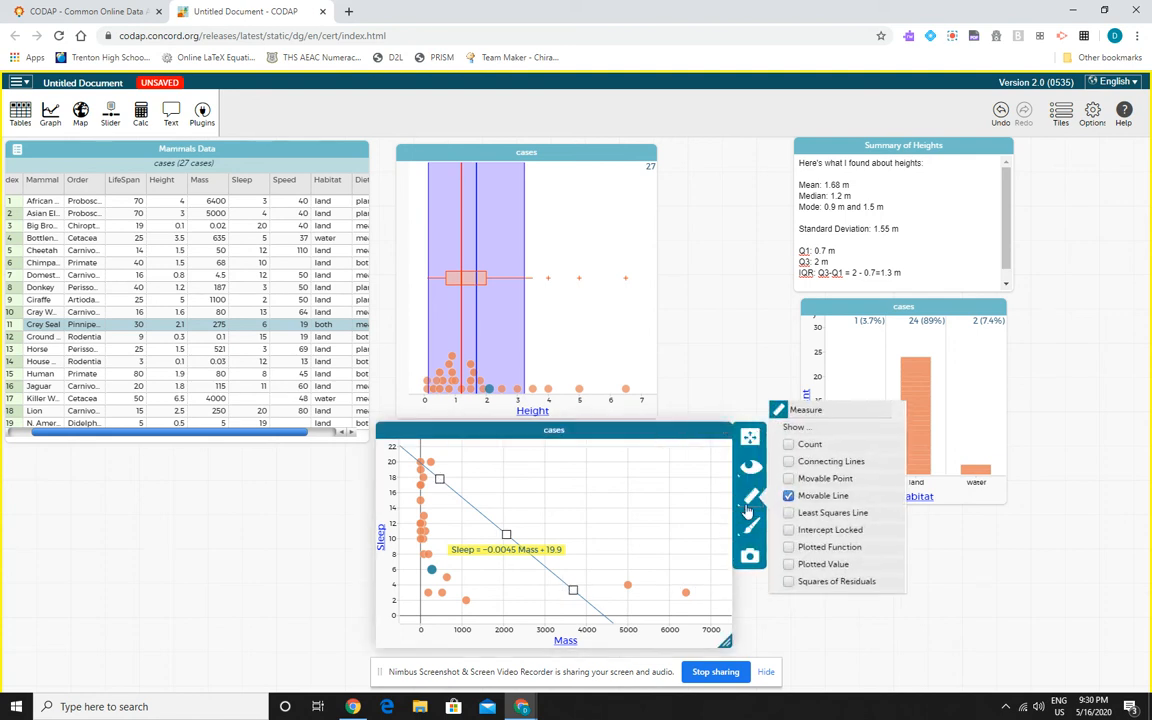
{"action": "left_click", "coordinate": [788, 583]}
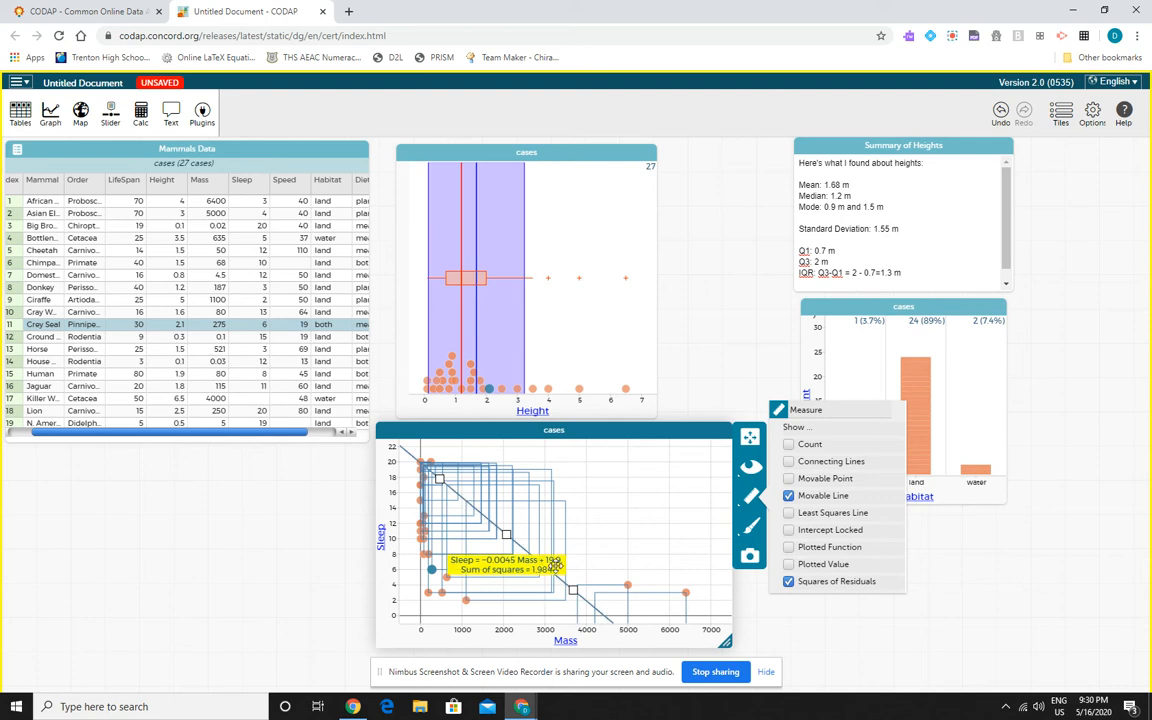
Adjust the movable line's slope and height to reduce the sum of squares, ending at about Sleep = −0.0024 Mass + 13.3.
{"action": "left_click", "coordinate": [573, 590]}
{"action": "left_click_drag", "start_coordinate": [573, 589], "coordinate": [626, 588]}
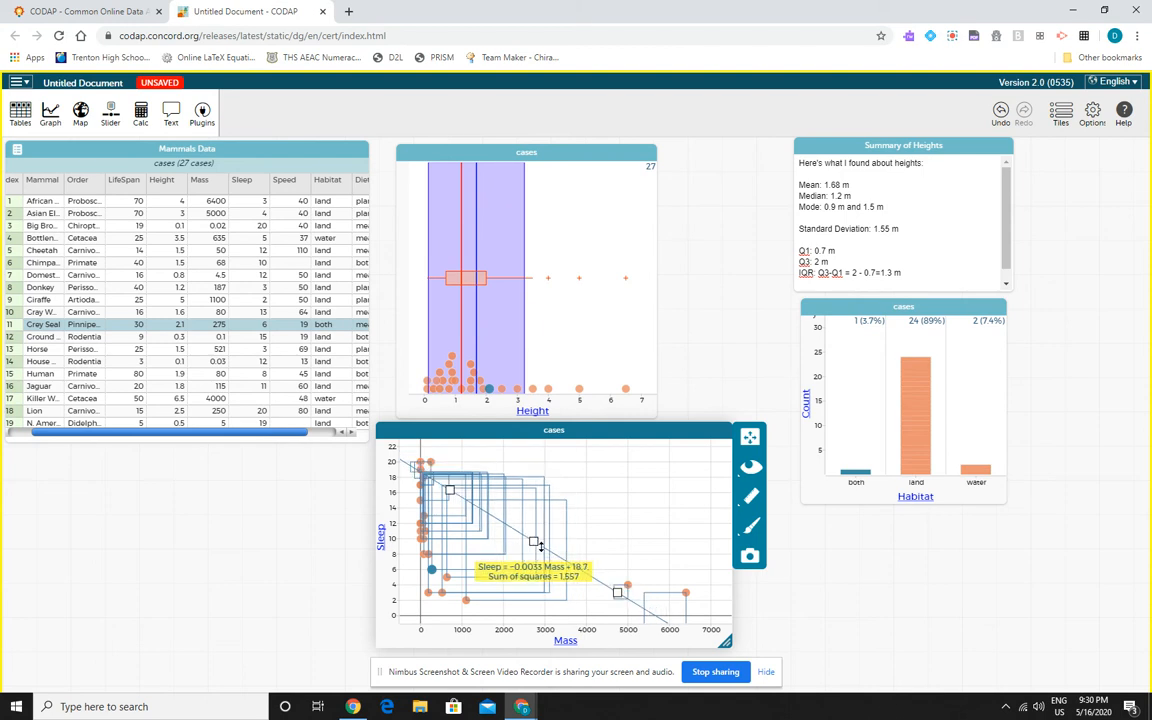
{"action": "left_click_drag", "start_coordinate": [544, 545], "coordinate": [533, 604]}
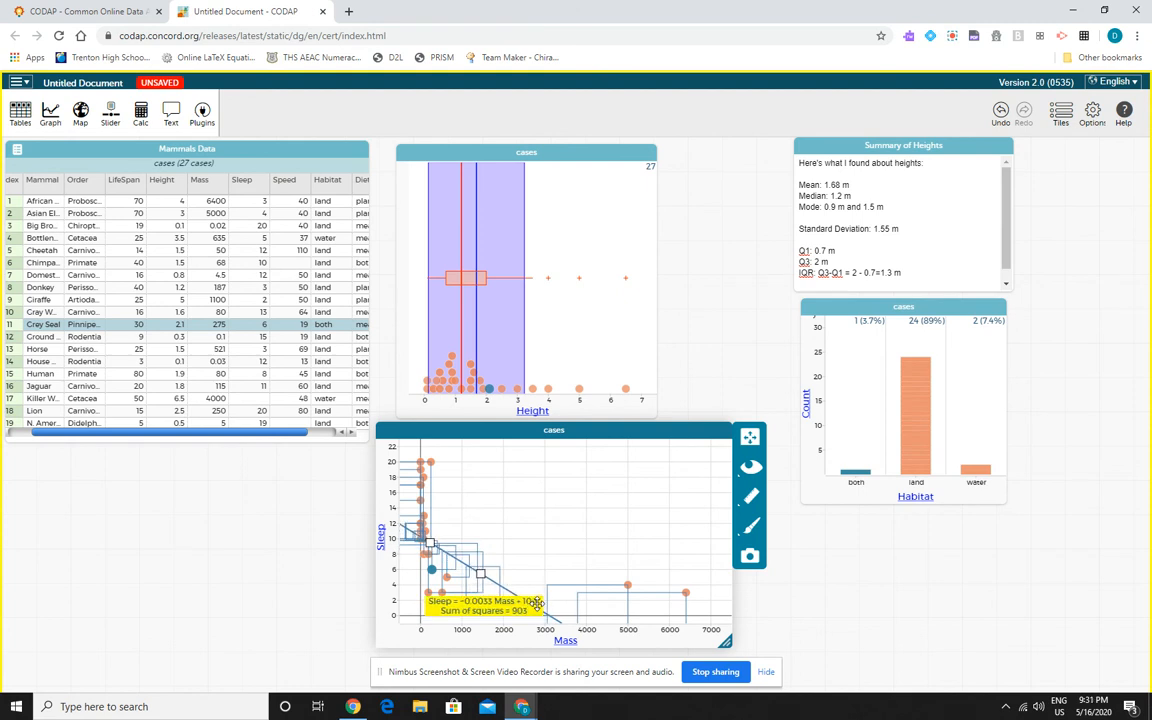
{"action": "left_click_drag", "start_coordinate": [544, 593], "coordinate": [544, 590]}
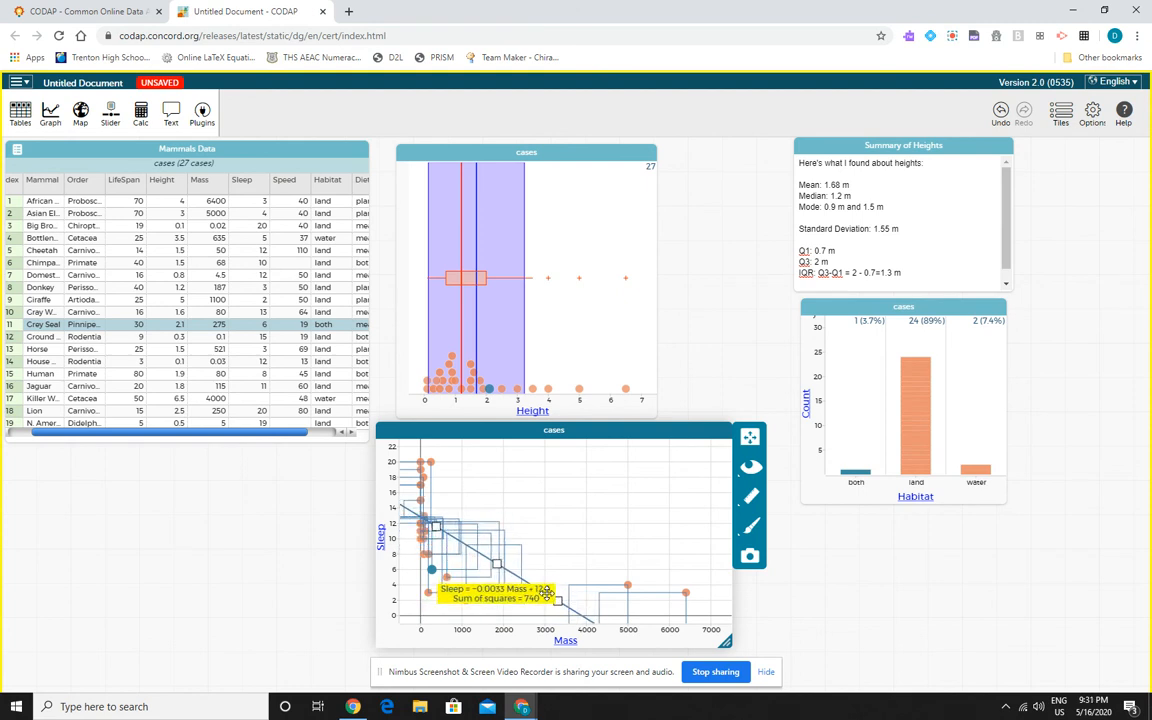
{"action": "right_click", "coordinate": [551, 597]}
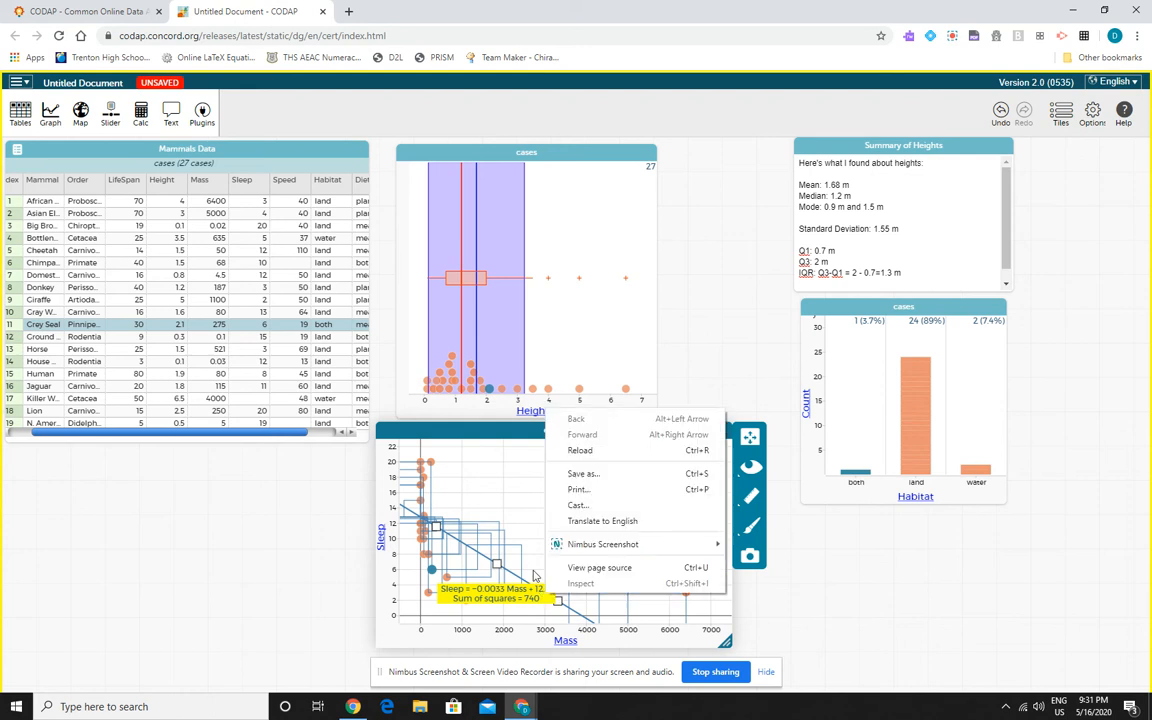
{"action": "left_click", "coordinate": [527, 514]}
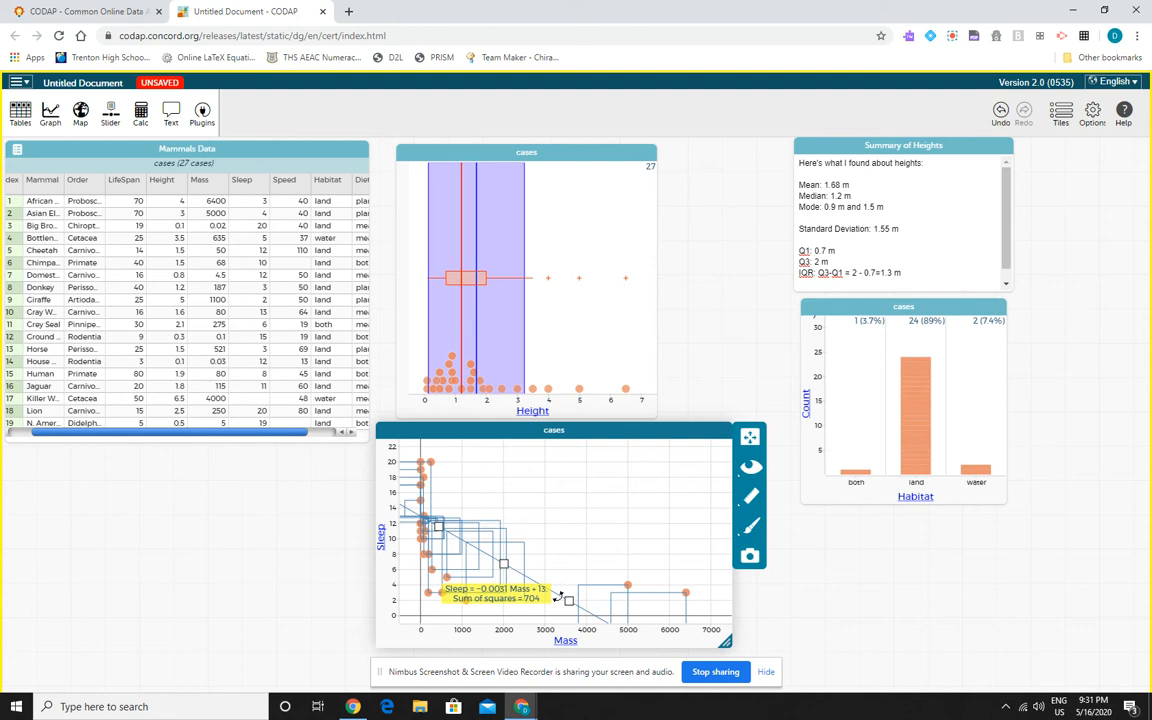
{"action": "left_click_drag", "start_coordinate": [562, 596], "coordinate": [612, 600]}
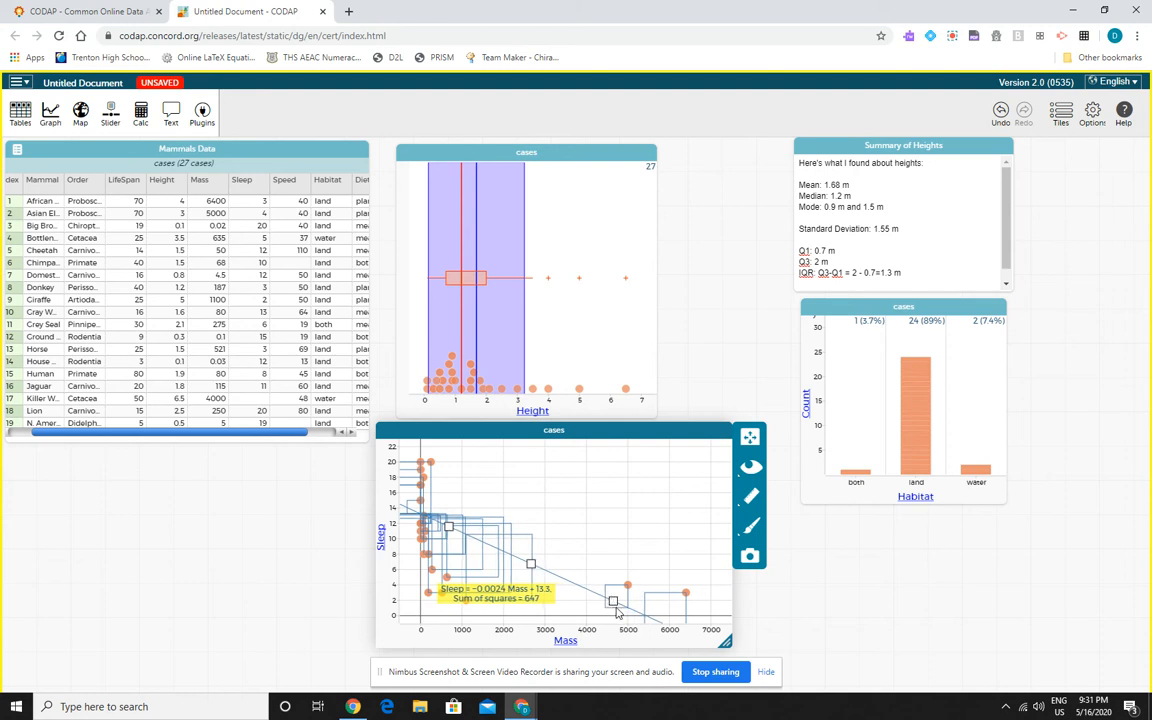
Replace the movable line and its squares of residuals with a least squares line on the Sleep versus Mass graph.
{"action": "left_click", "coordinate": [748, 503]}
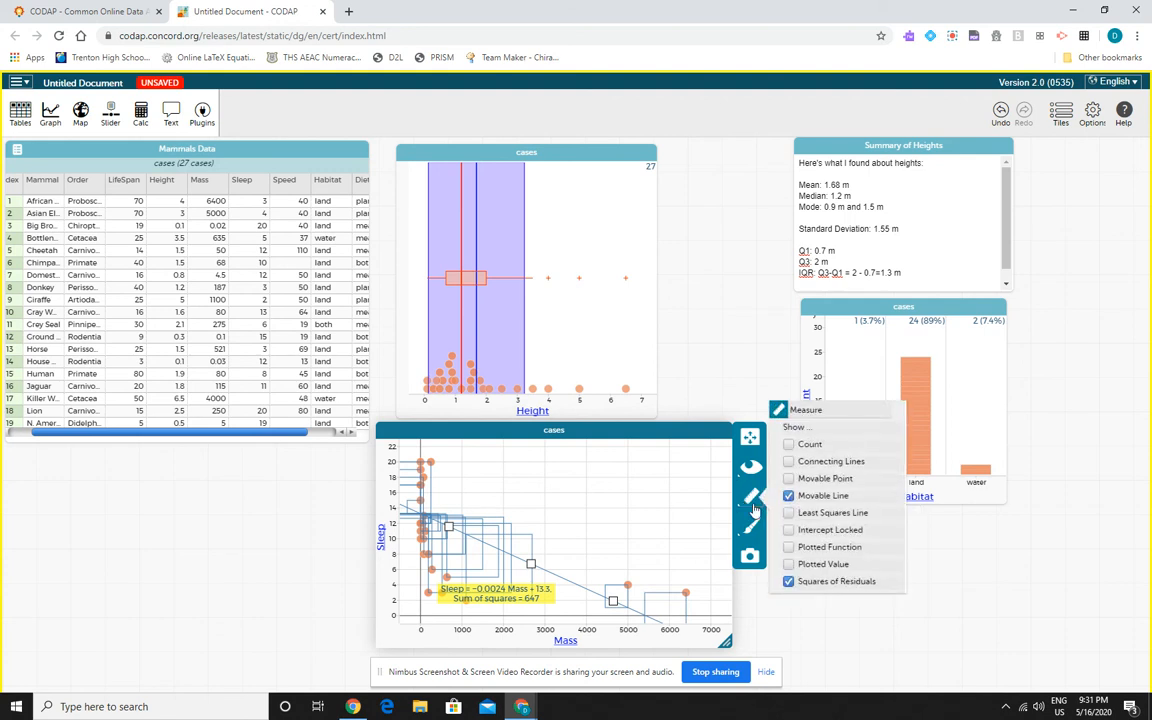
{"action": "left_click", "coordinate": [790, 588]}
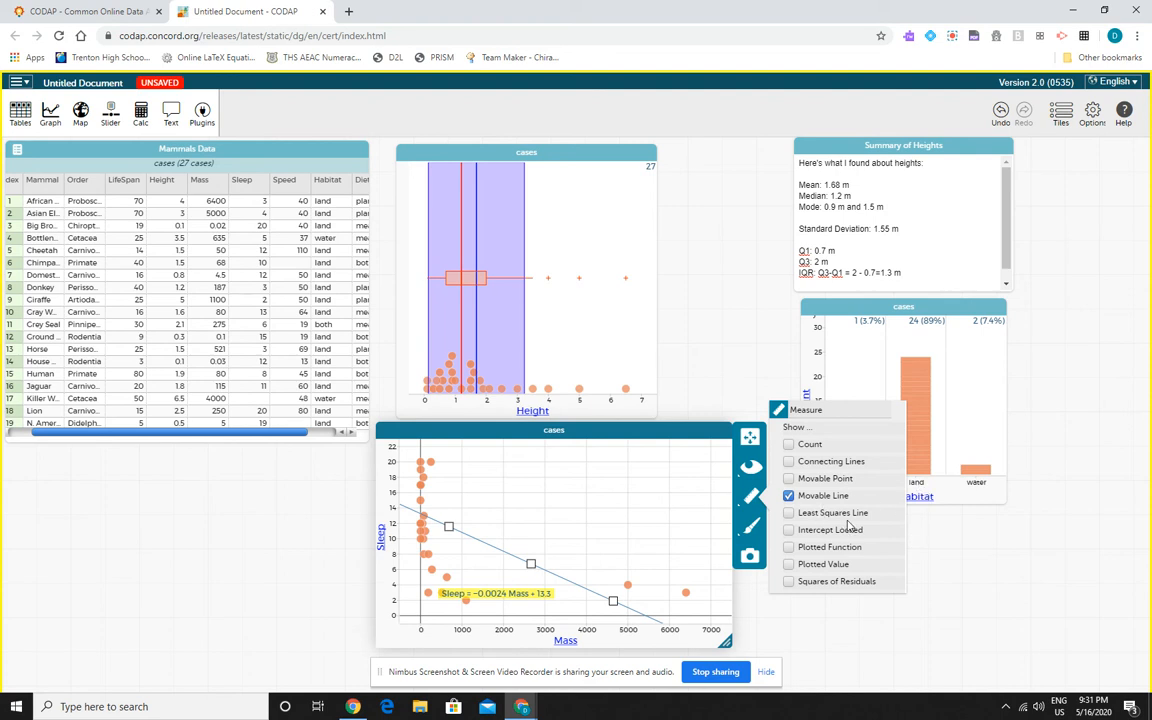
{"action": "left_click", "coordinate": [788, 513]}
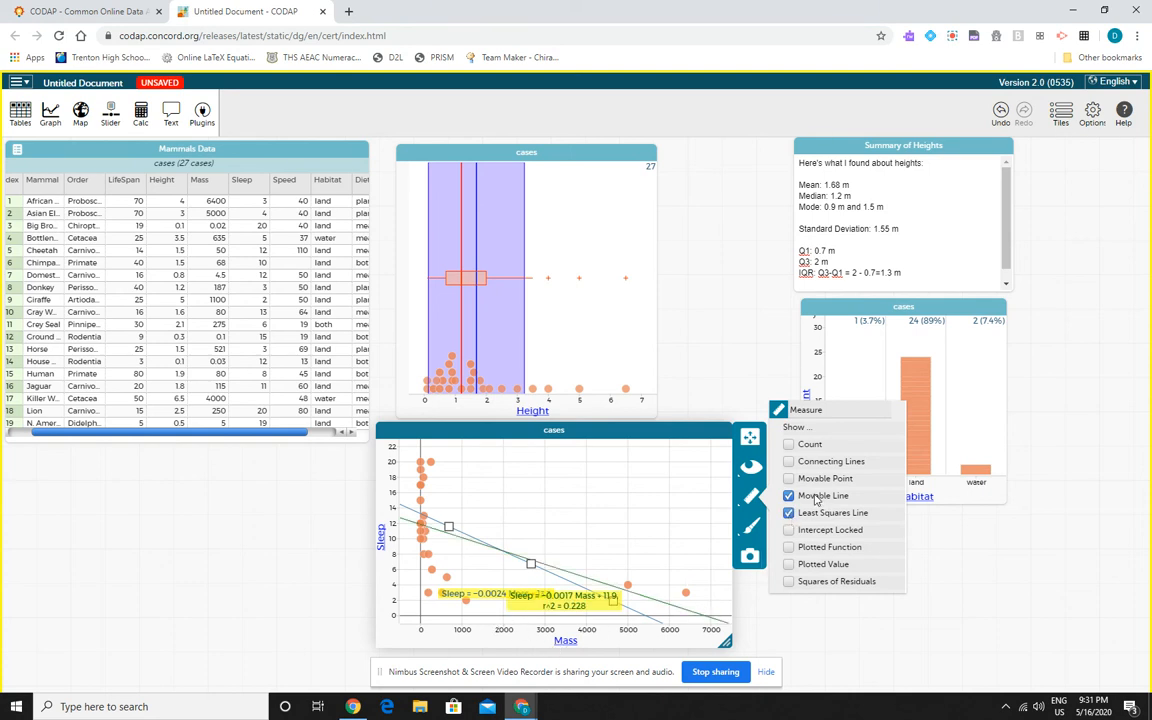
{"action": "left_click", "coordinate": [640, 609]}
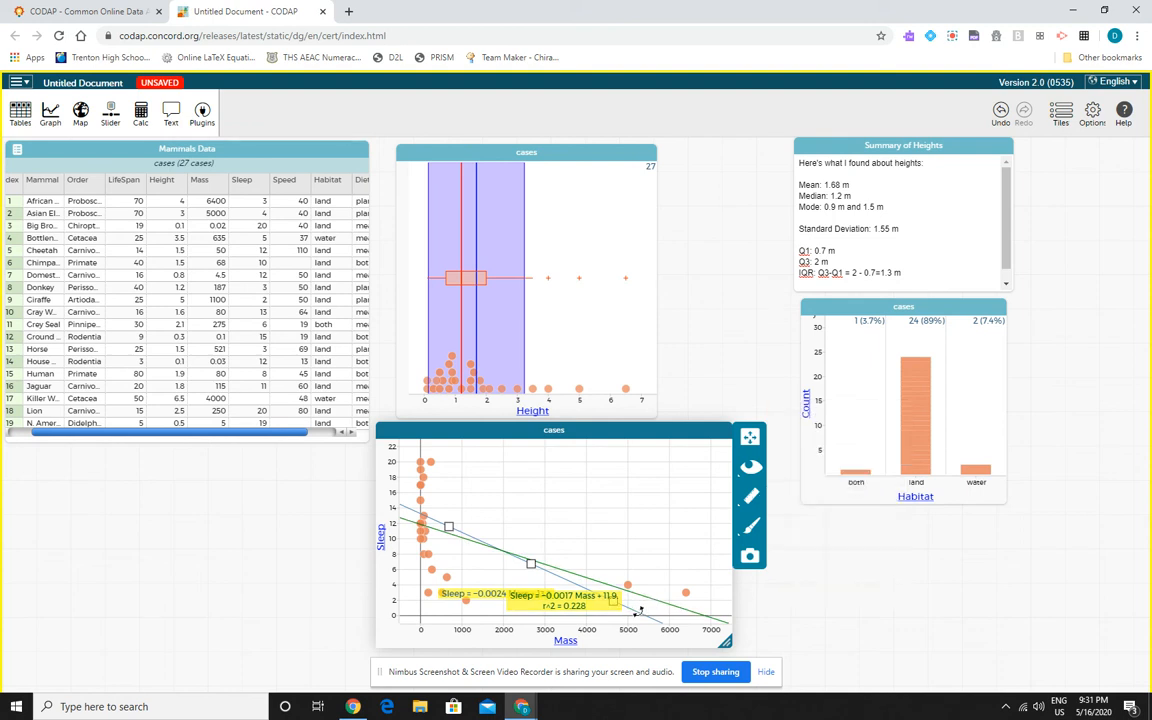
{"action": "left_click", "coordinate": [750, 497]}
{"action": "left_click", "coordinate": [789, 496]}
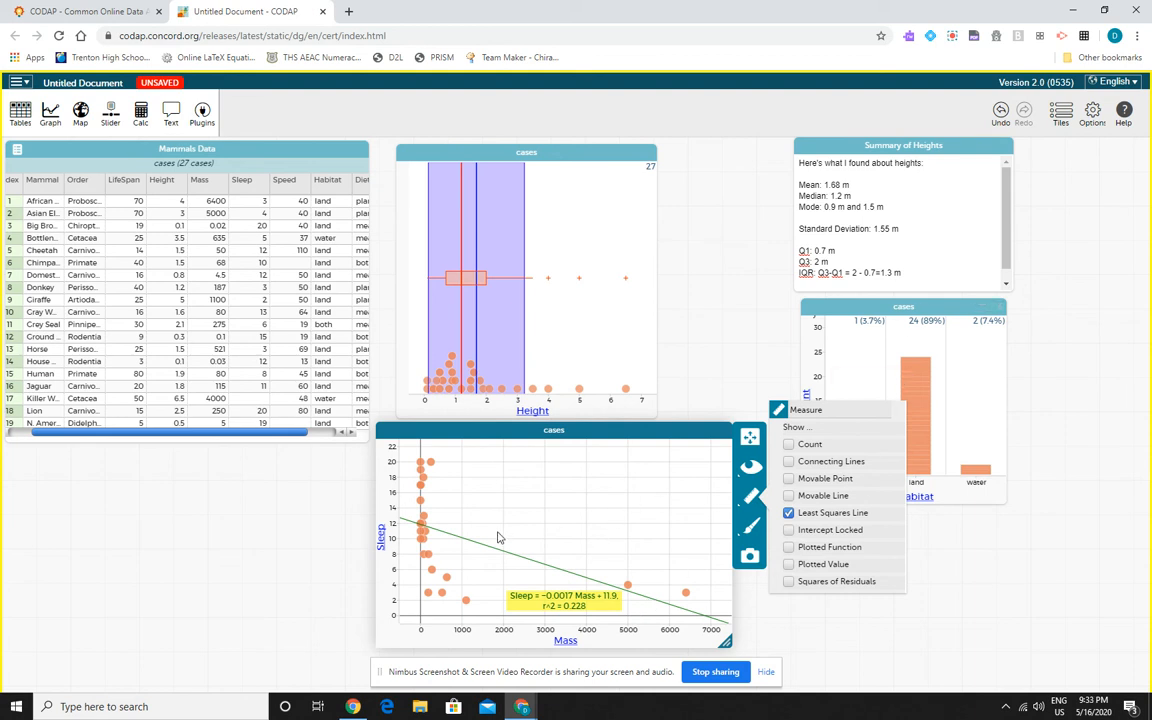
Add a text box below the mammals table containing r=0.48.
{"action": "left_click", "coordinate": [219, 474]}
{"action": "left_click", "coordinate": [171, 113]}
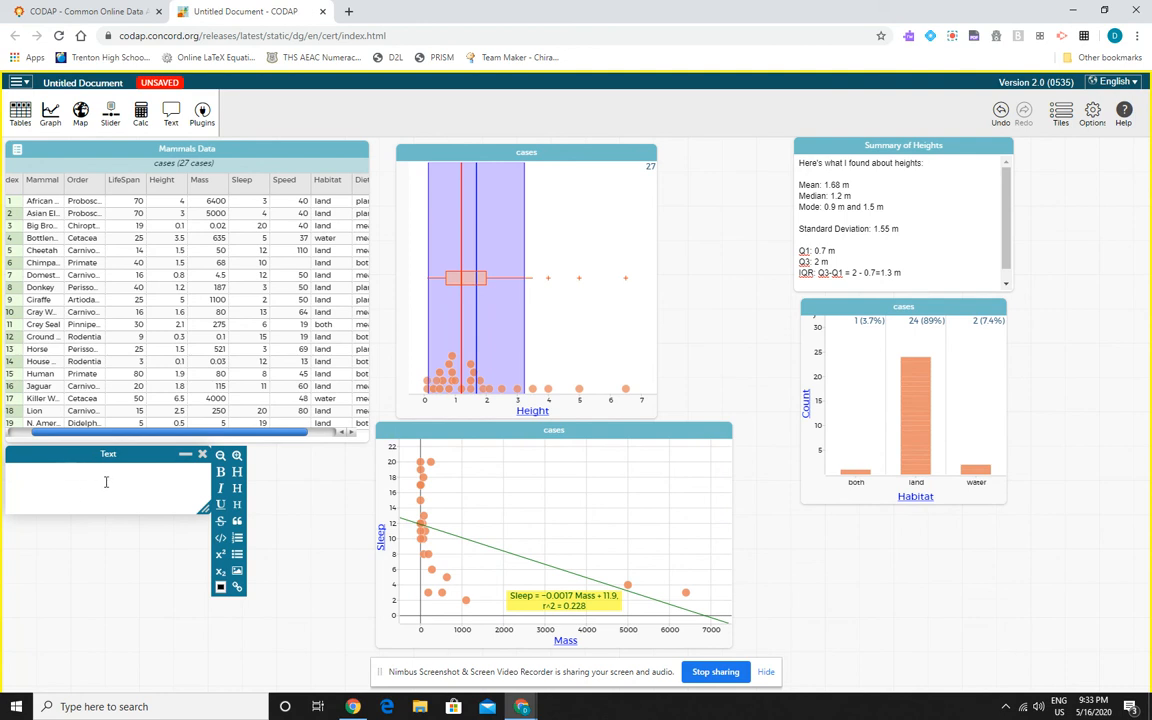
{"action": "type", "text": "f"}
{"action": "type", "text": "="}
{"action": "type", "text": "0.47"}
{"action": "type", "text": "8"}
{"action": "key", "text": "BackSpace"}
{"action": "key", "text": "BackSpace"}
{"action": "type", "text": "8"}
{"action": "left_click", "coordinate": [151, 557]}
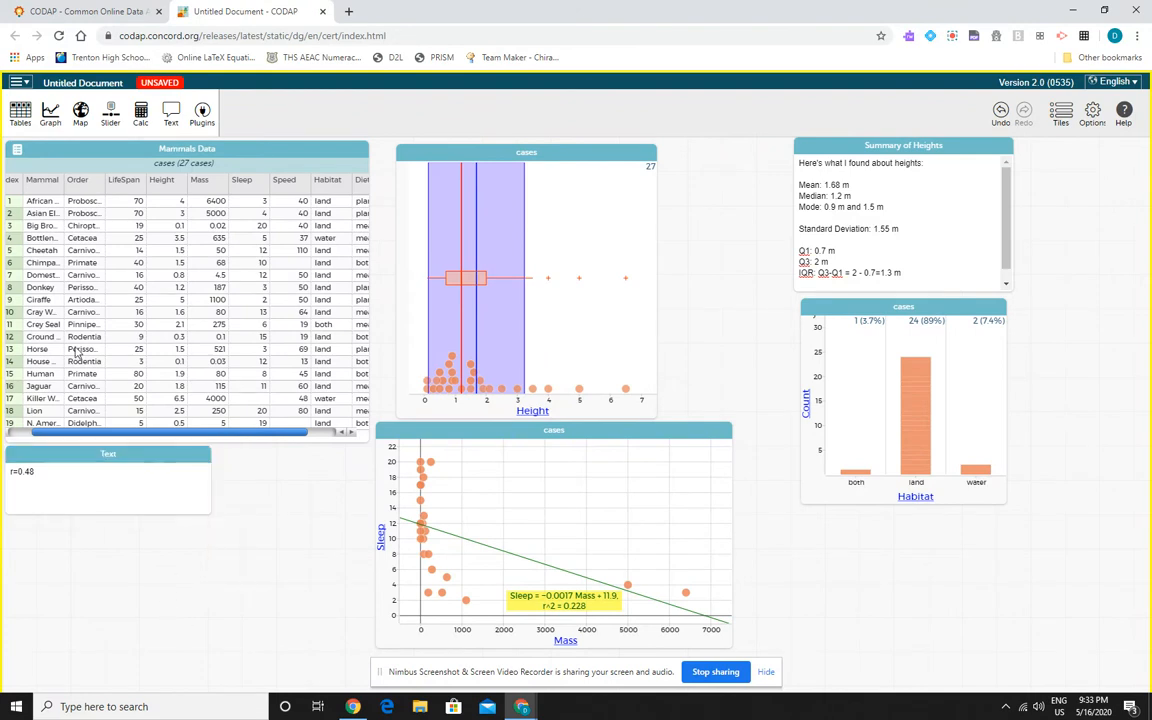
Move the r=0.48 text box closer to the Sleep versus Mass graph.
{"action": "left_click", "coordinate": [57, 474]}
{"action": "left_click_drag", "start_coordinate": [113, 456], "coordinate": [237, 456]}
{"action": "left_click", "coordinate": [791, 541]}
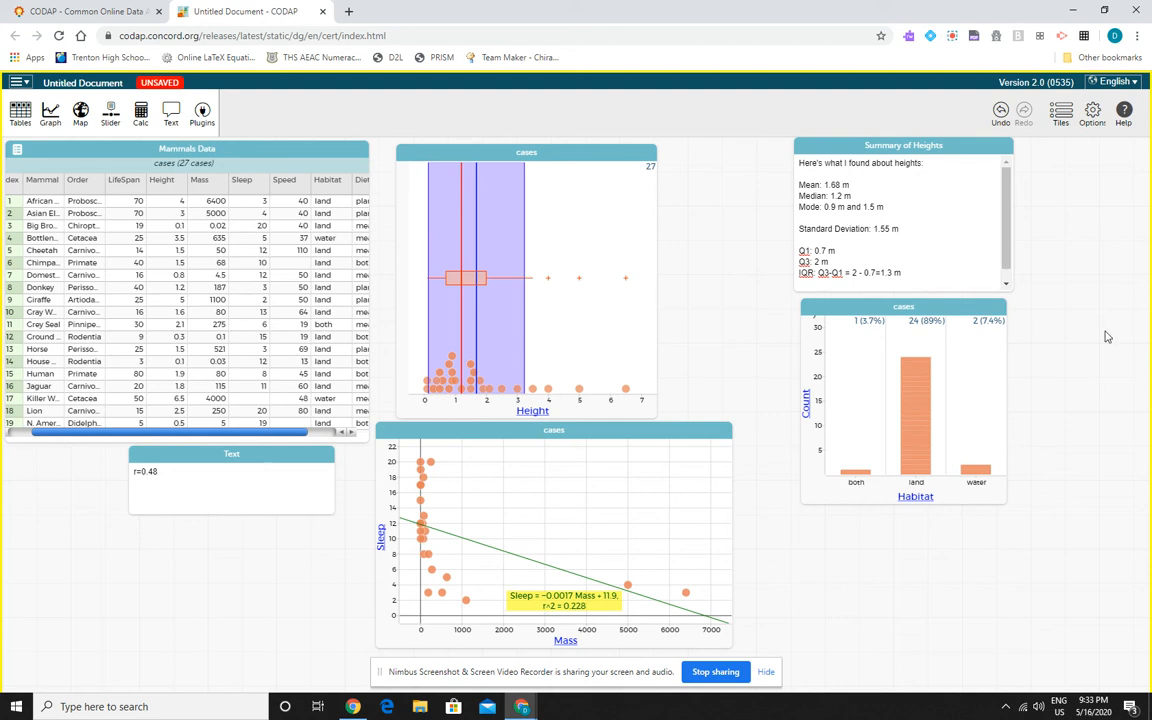
Remove the least squares line from the Sleep versus Mass graph.
{"action": "left_click", "coordinate": [651, 433]}
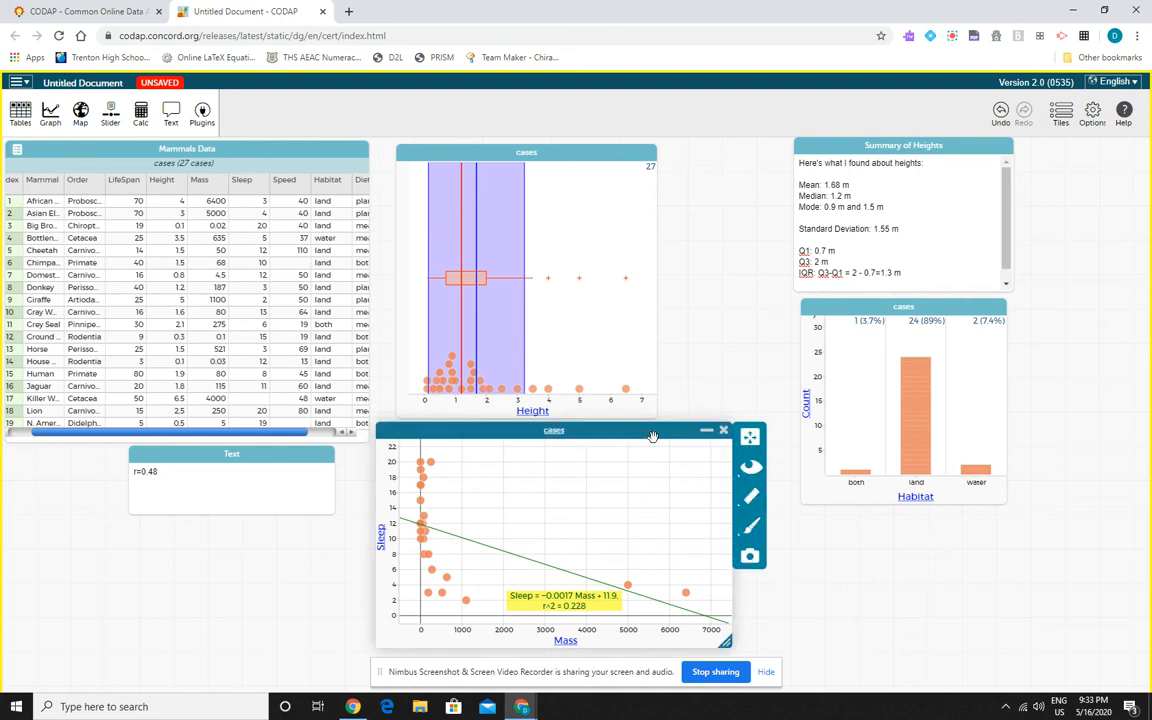
{"action": "left_click", "coordinate": [748, 497]}
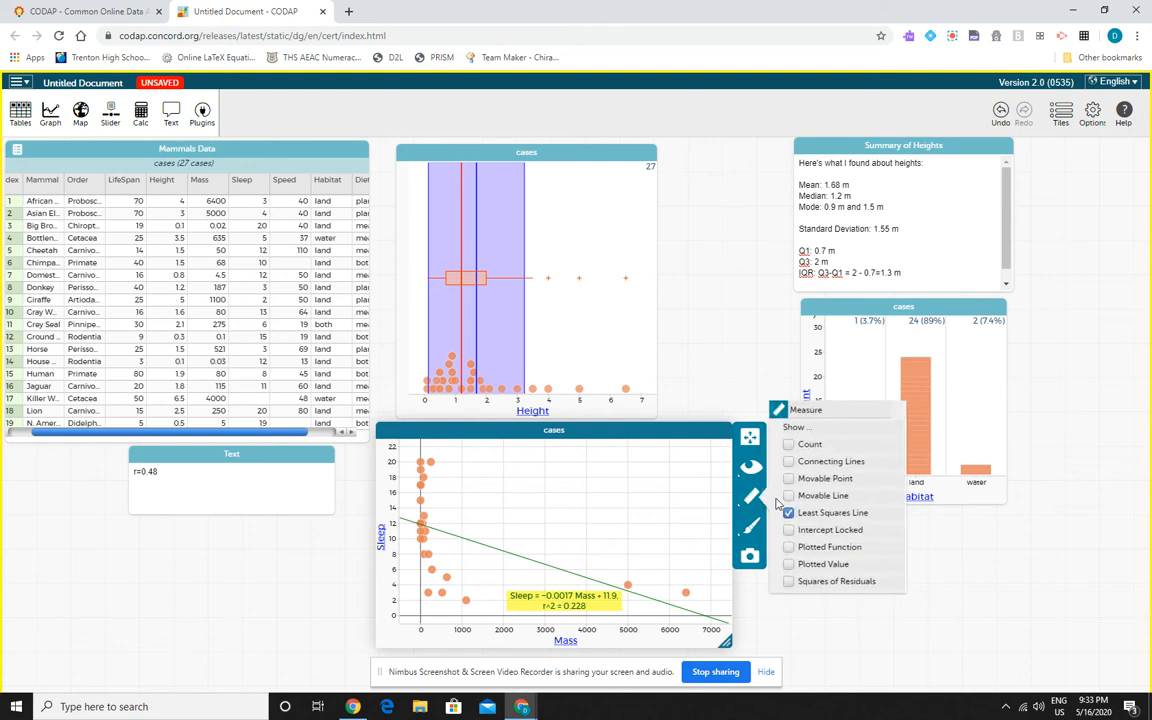
{"action": "left_click", "coordinate": [788, 513]}
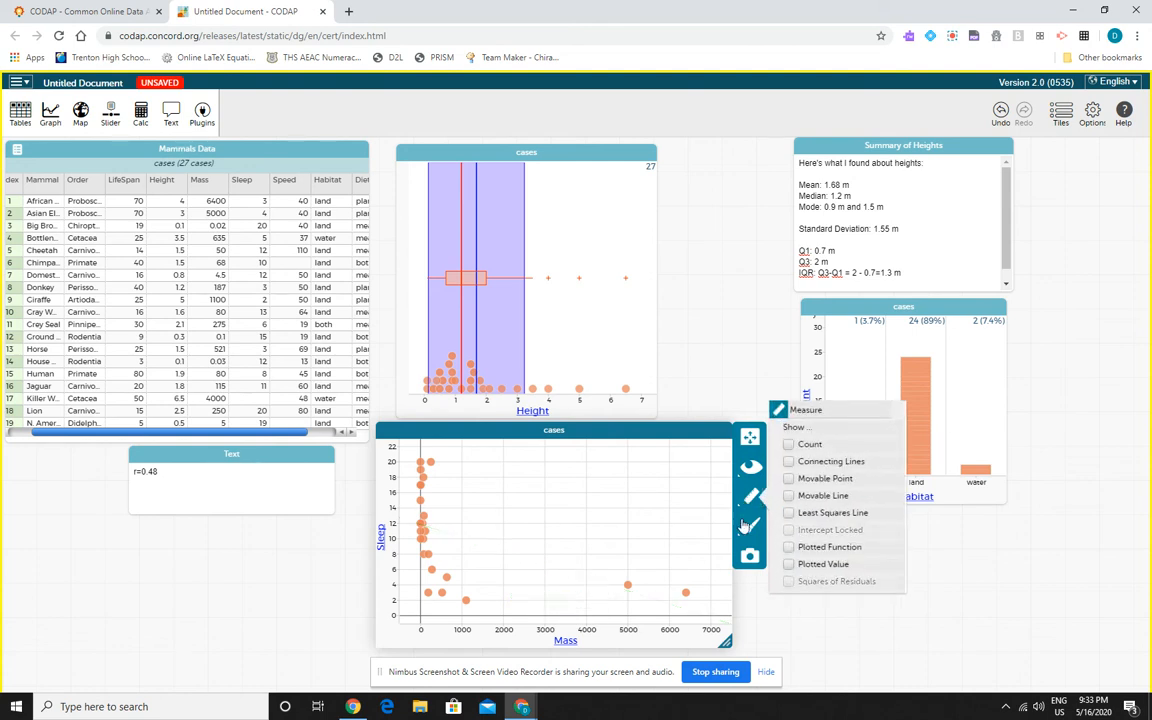
Widen the Sleep versus Mass graph and move the Habitat bar chart clear of it.
{"action": "left_click_drag", "start_coordinate": [726, 641], "coordinate": [818, 636]}
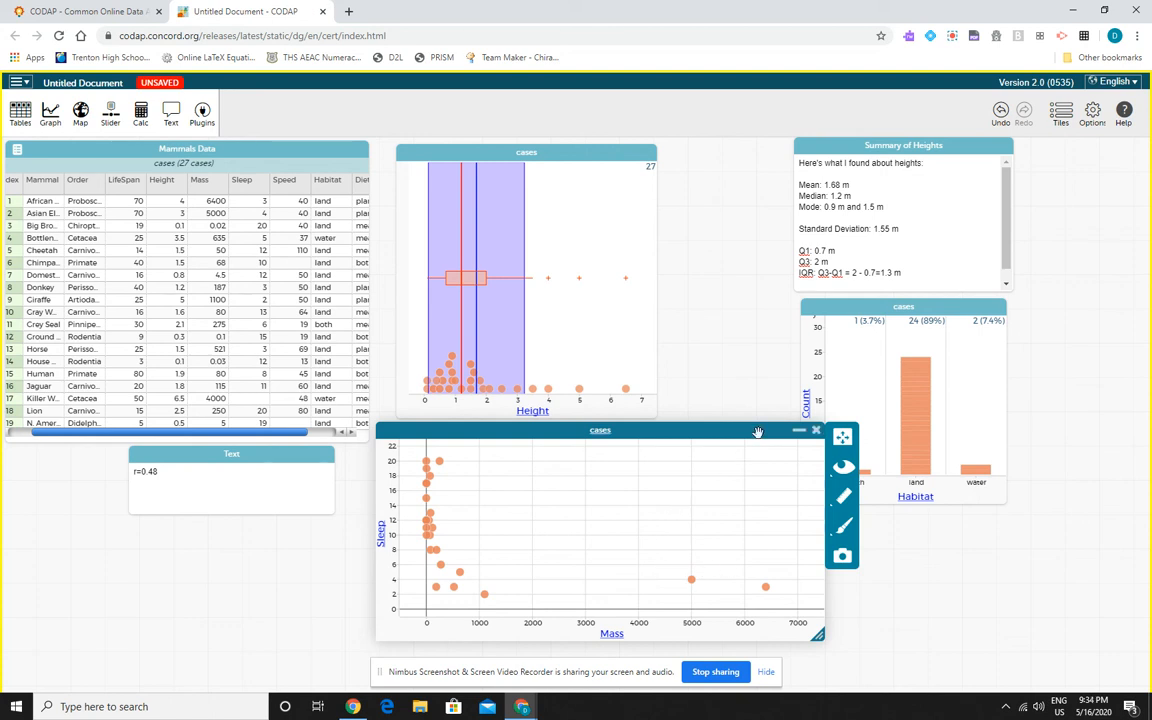
{"action": "left_click_drag", "start_coordinate": [919, 308], "coordinate": [976, 334]}
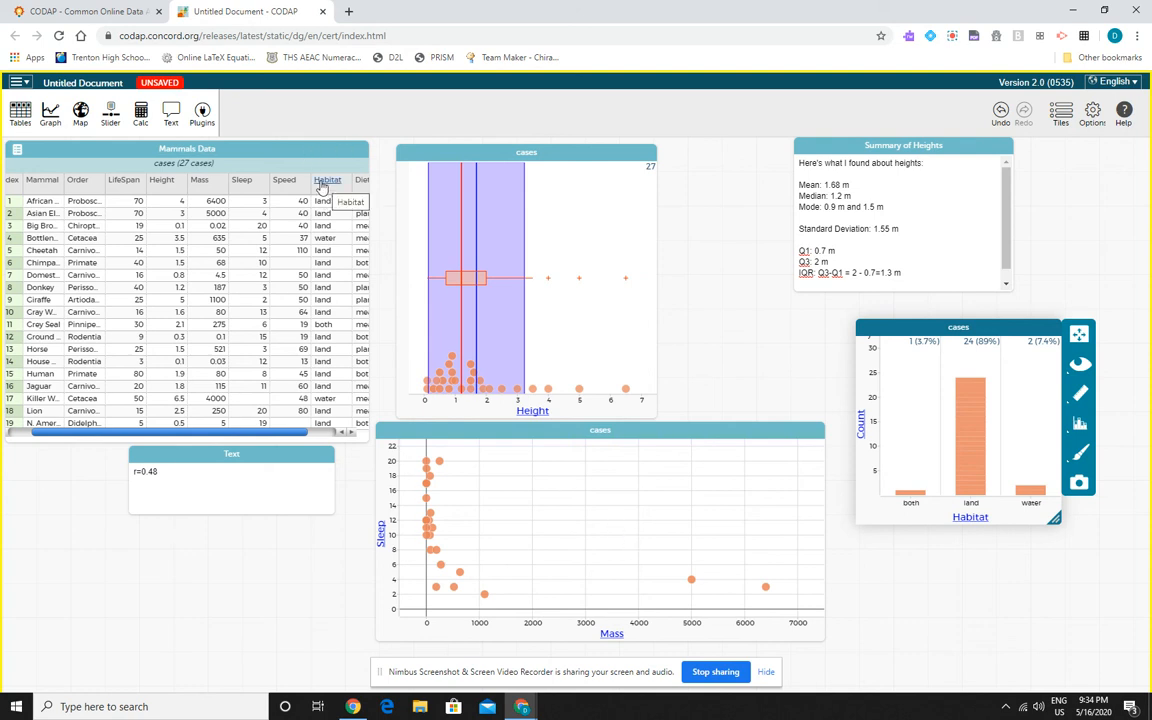
Lay out the Sleep versus Mass graph vertically by Habitat, inspect points in the separate panels, and remove that layout.
{"action": "left_click_drag", "start_coordinate": [331, 183], "coordinate": [822, 520]}
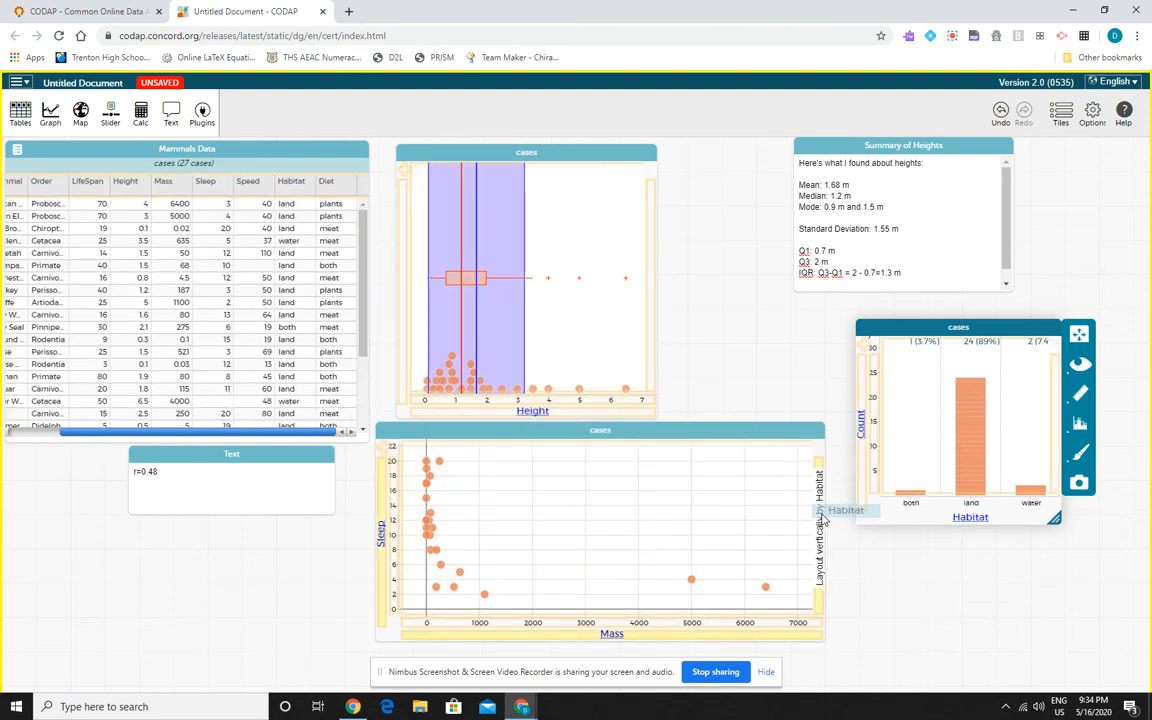
{"action": "left_click_drag", "start_coordinate": [822, 520], "coordinate": [819, 519]}
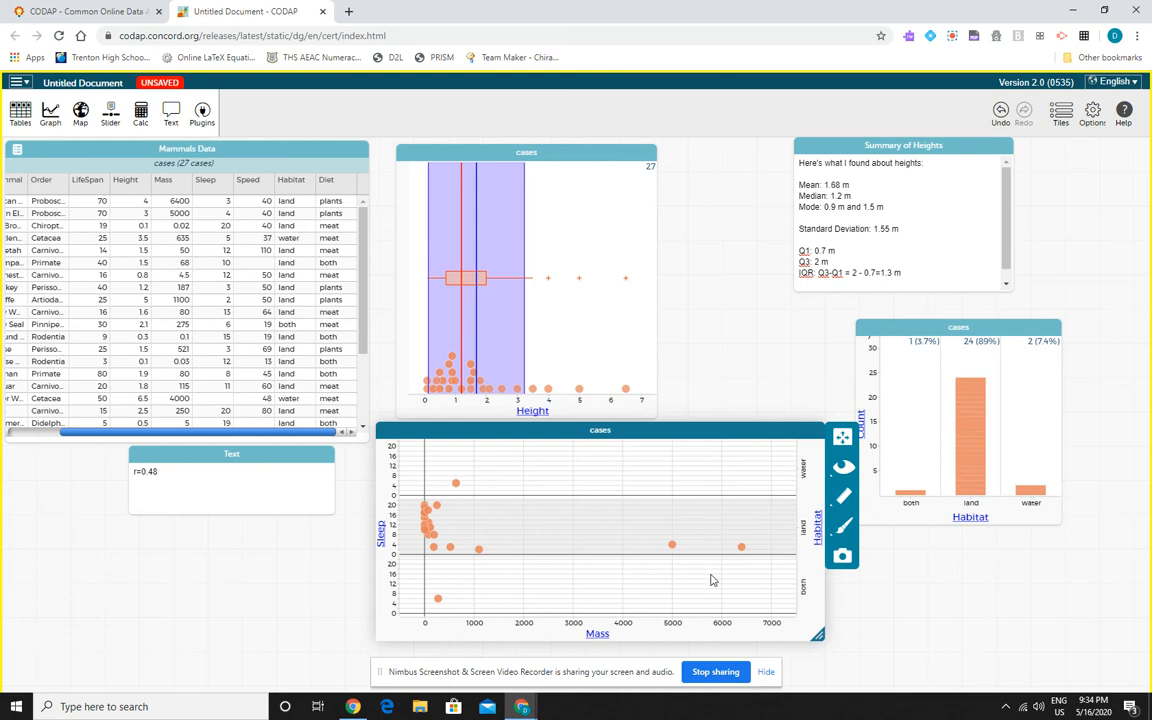
{"action": "mouse_move", "coordinate": [482, 557]}
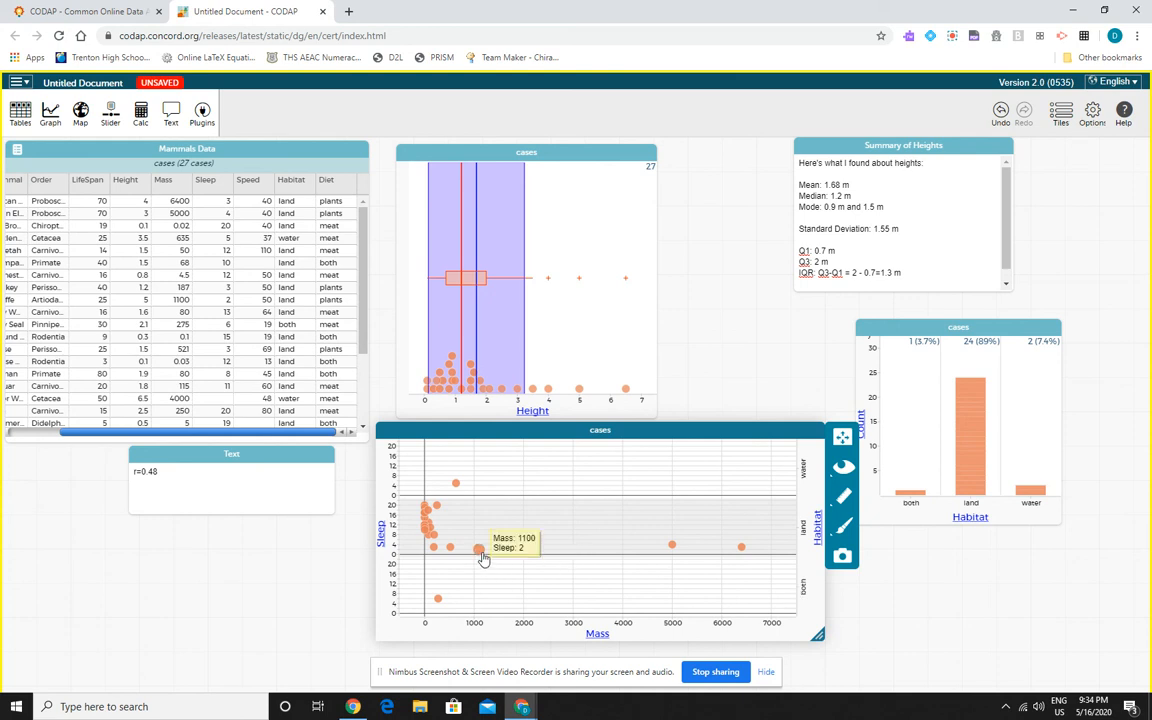
{"action": "mouse_move", "coordinate": [457, 489]}
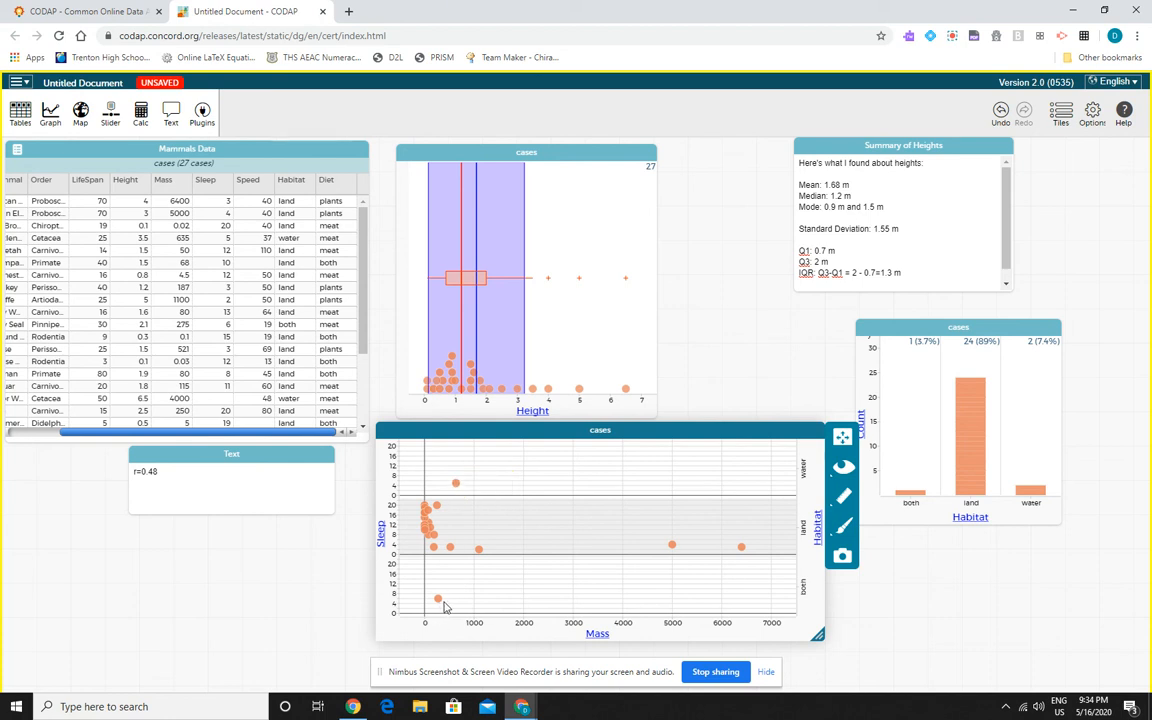
{"action": "left_click", "coordinate": [818, 531]}
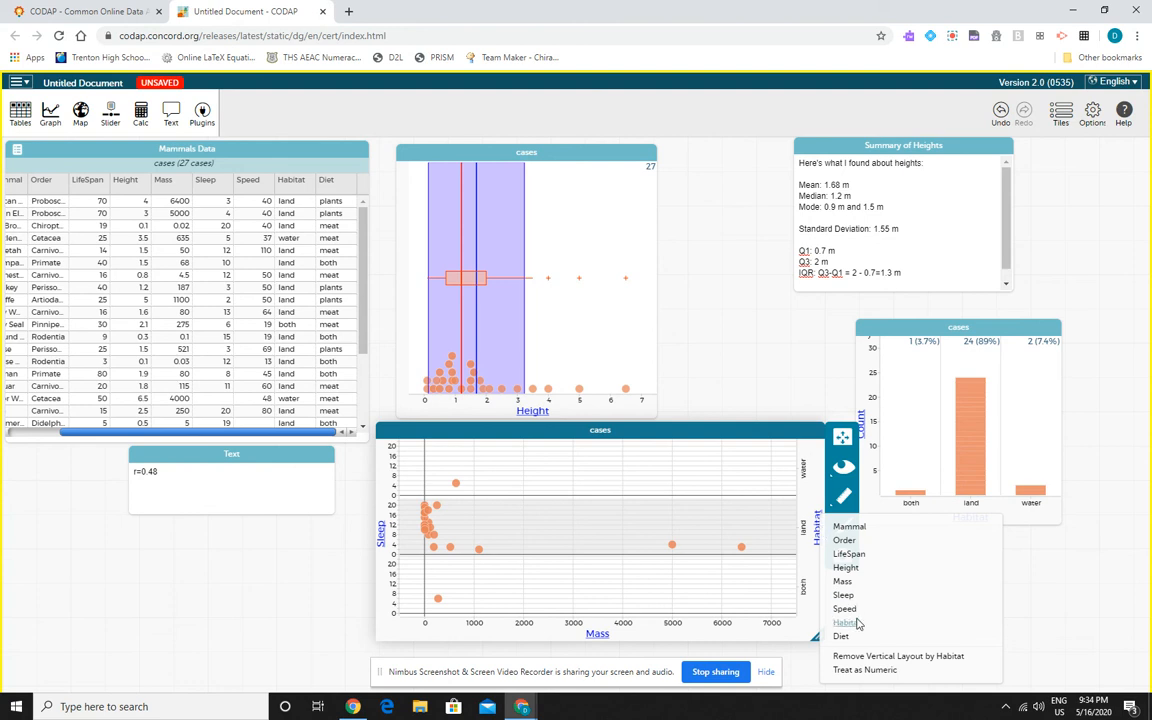
{"action": "left_click", "coordinate": [867, 657]}
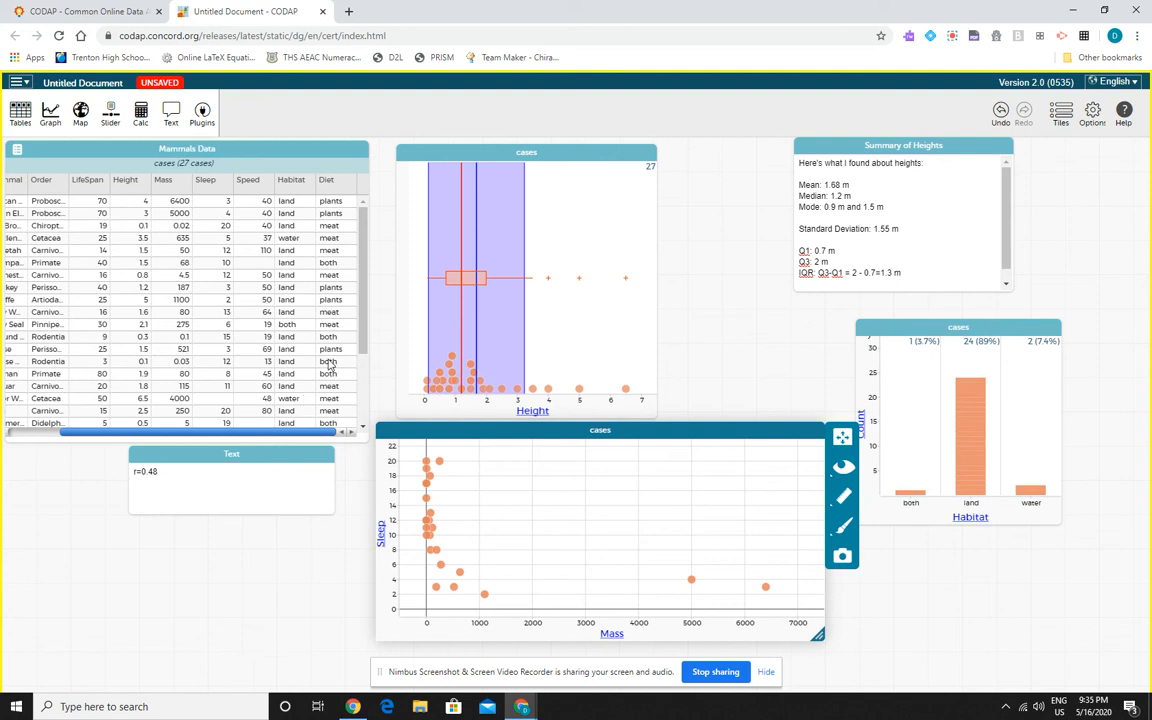
Save the document to Google Drive under the file name Mammals.
{"action": "left_click", "coordinate": [22, 83]}
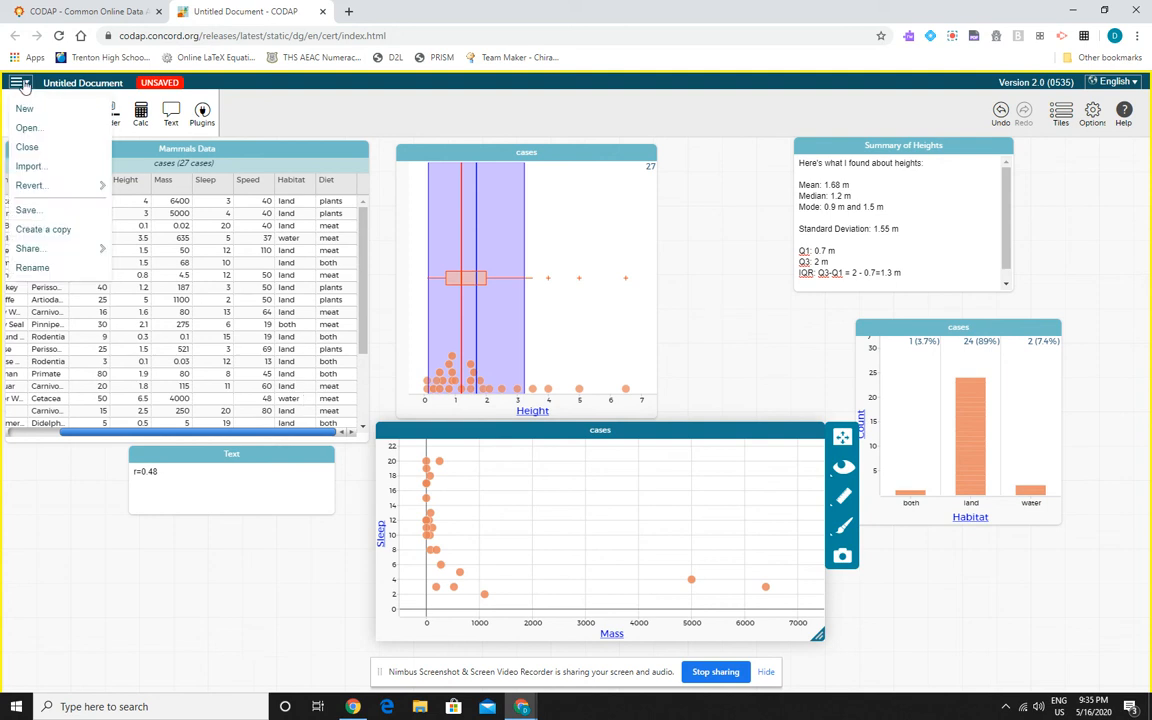
{"action": "left_click", "coordinate": [32, 213]}
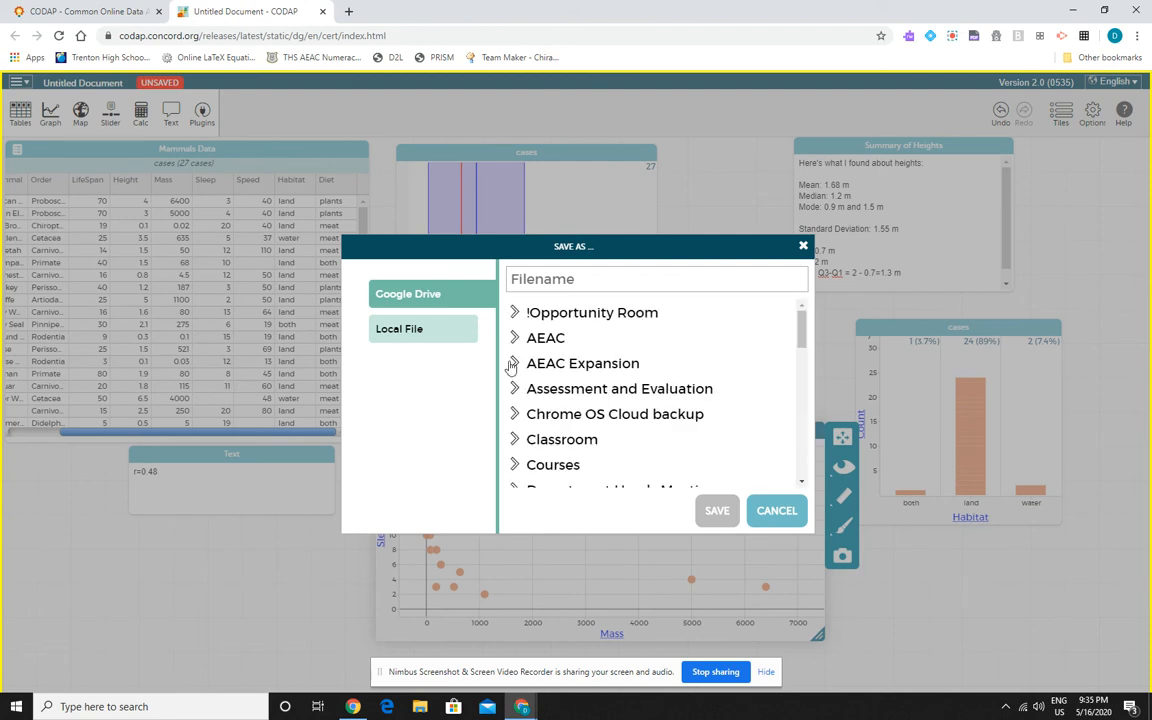
{"action": "type", "text": "M"}
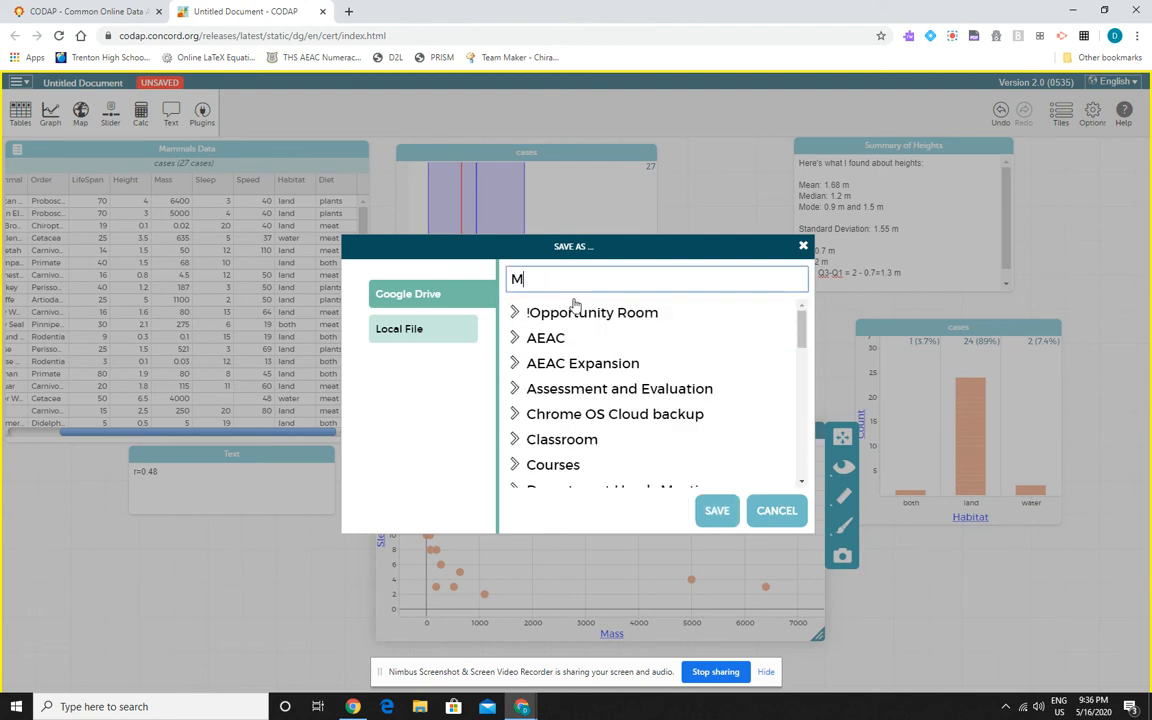
{"action": "type", "text": "ammals"}
{"action": "left_click", "coordinate": [716, 511]}
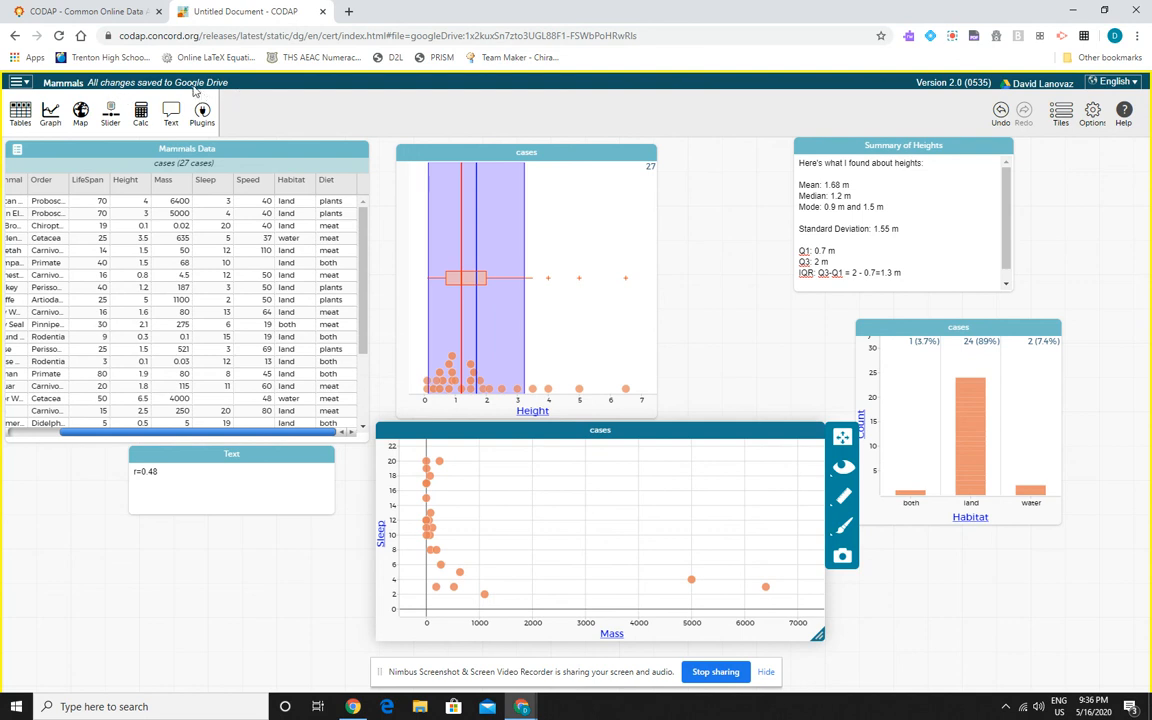
Start a new, empty CODAP document alongside the saved Mammals document.
{"action": "left_click", "coordinate": [20, 81]}
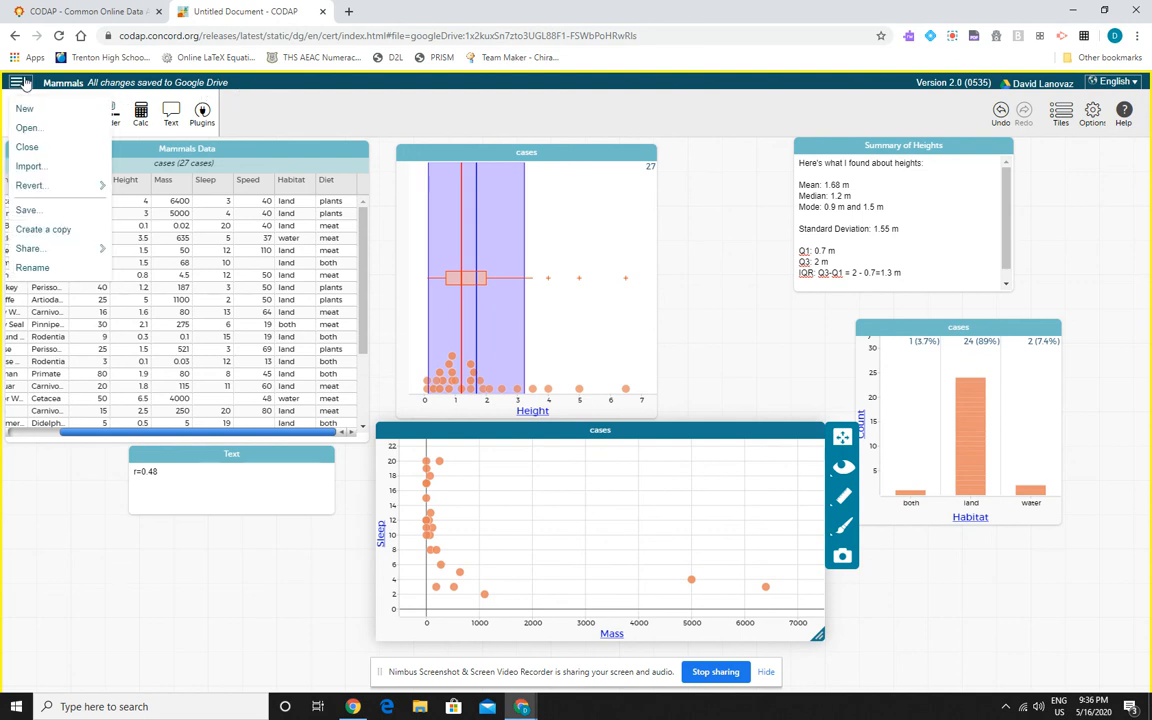
{"action": "left_click", "coordinate": [25, 107]}
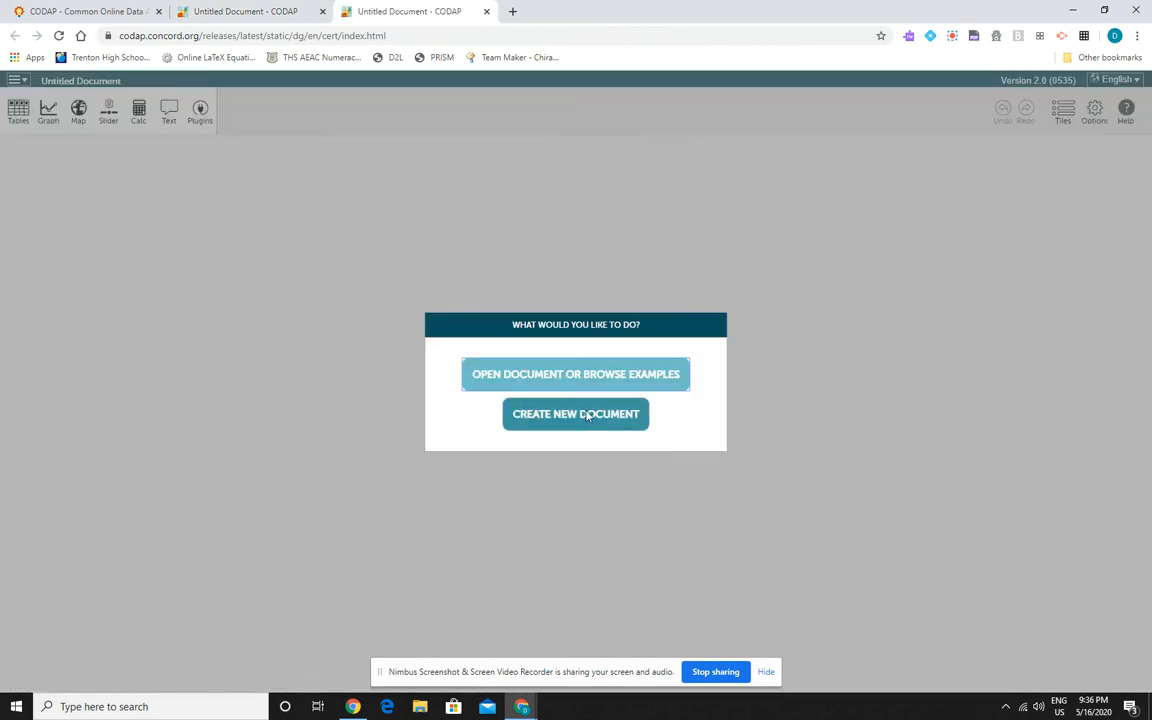
{"action": "left_click", "coordinate": [585, 413]}
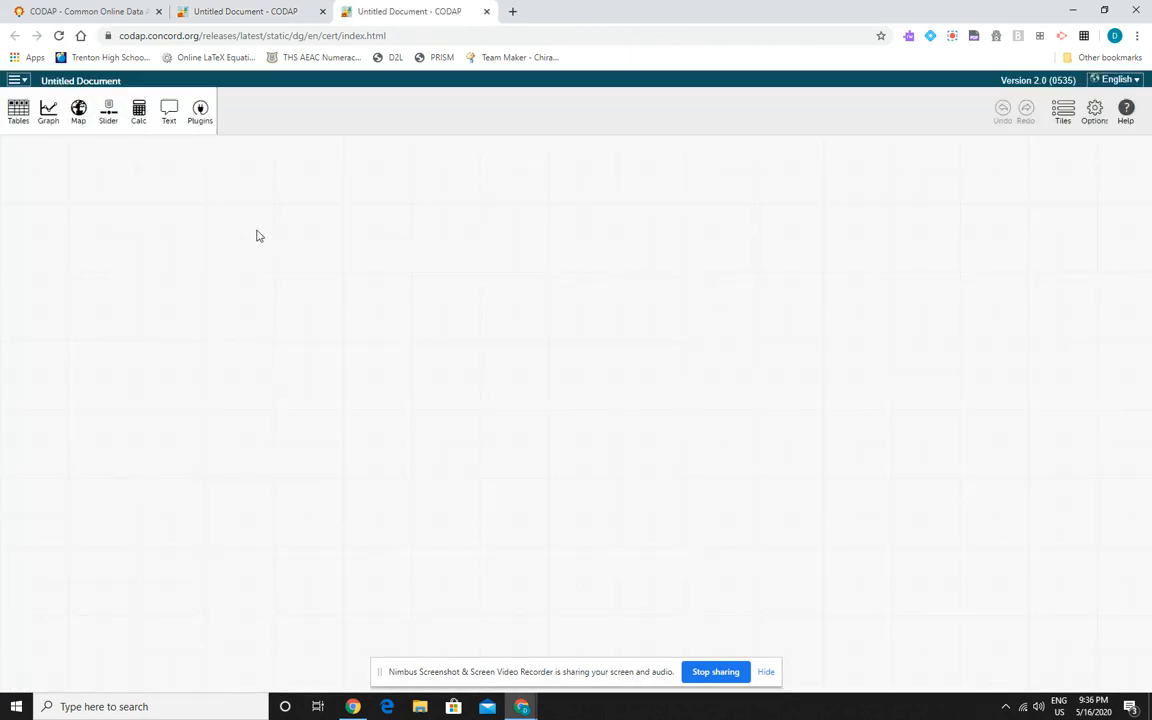
Open the saved Mammals document from Google Drive in the empty document.
{"action": "left_click", "coordinate": [21, 80]}
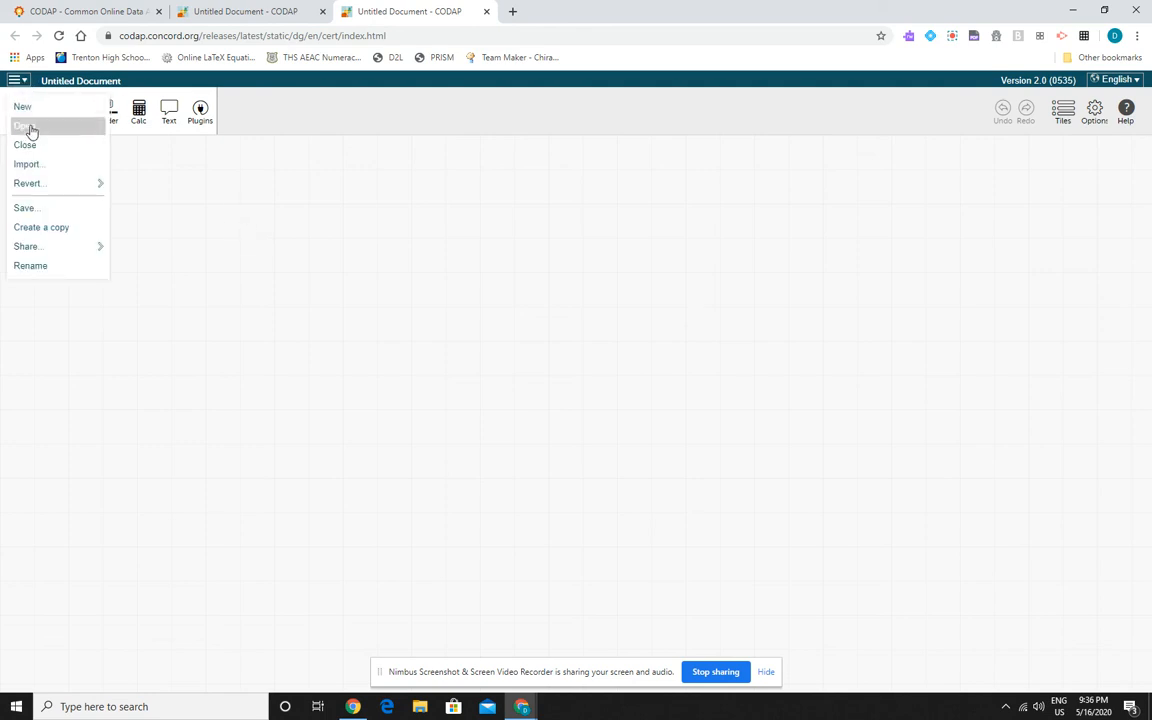
{"action": "left_click", "coordinate": [28, 126]}
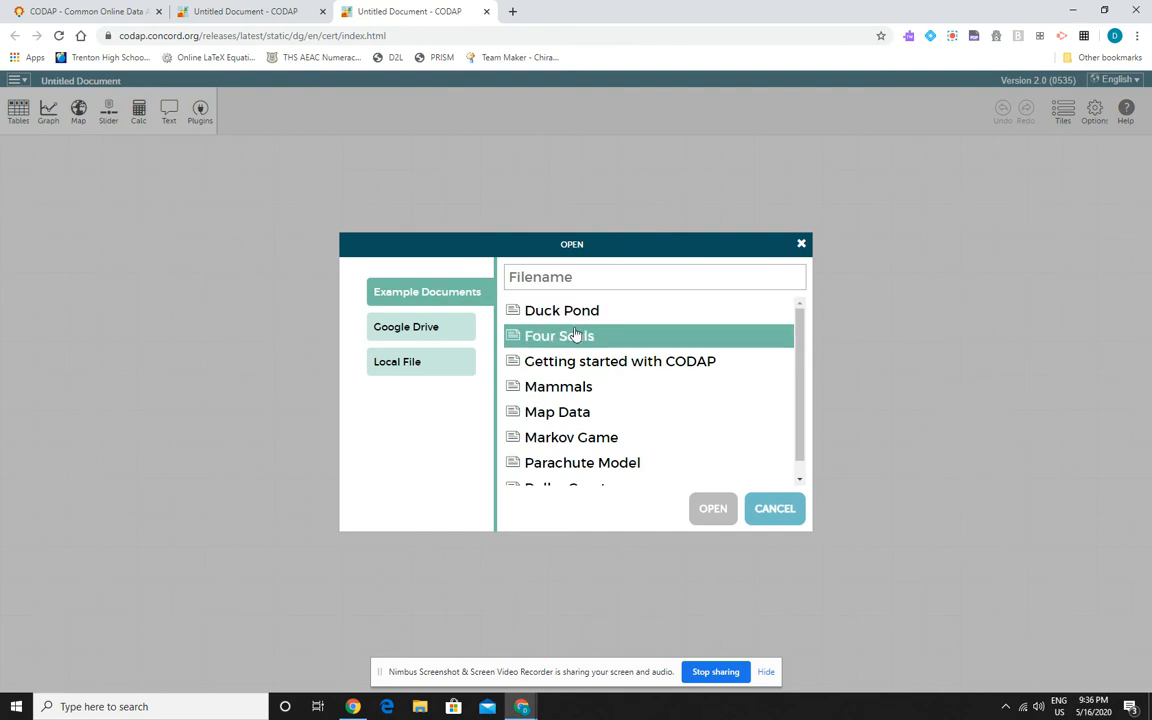
{"action": "left_click", "coordinate": [433, 330]}
{"action": "scroll", "coordinate": [548, 340], "scroll_direction": "down", "scroll_amount": 10}
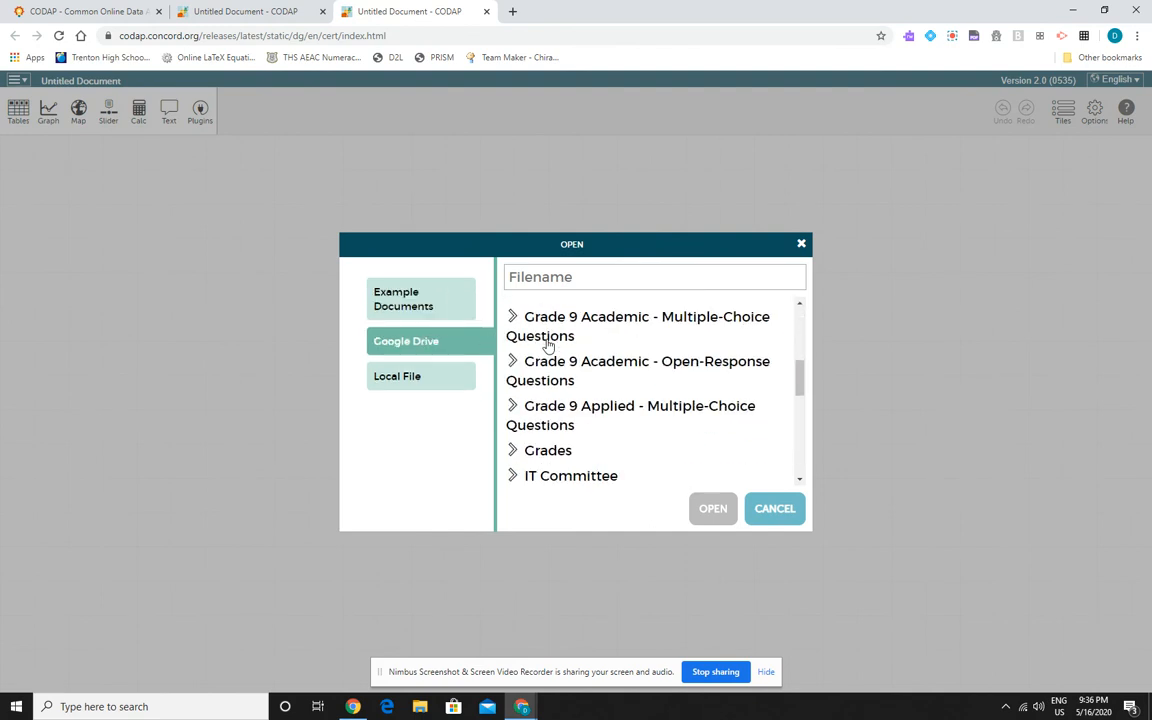
{"action": "scroll", "coordinate": [540, 368], "scroll_direction": "up", "scroll_amount": 5}
{"action": "left_click", "coordinate": [530, 434]}
{"action": "left_click", "coordinate": [713, 510]}
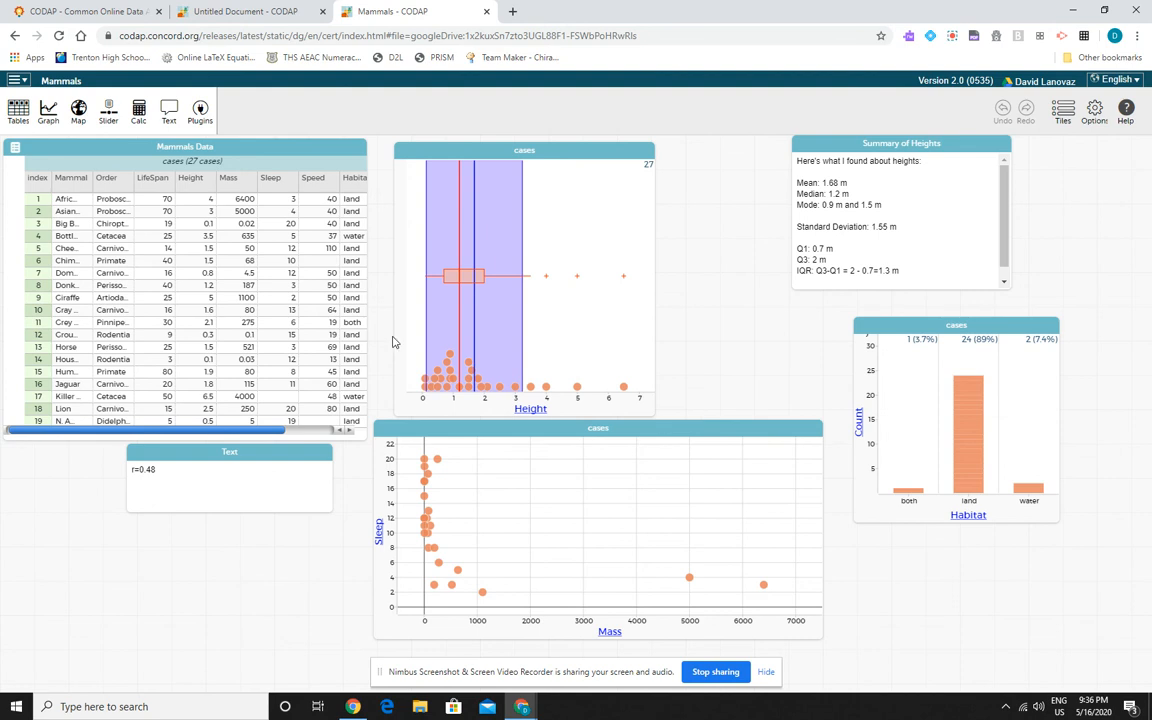
{"action": "left_click", "coordinate": [28, 82]}
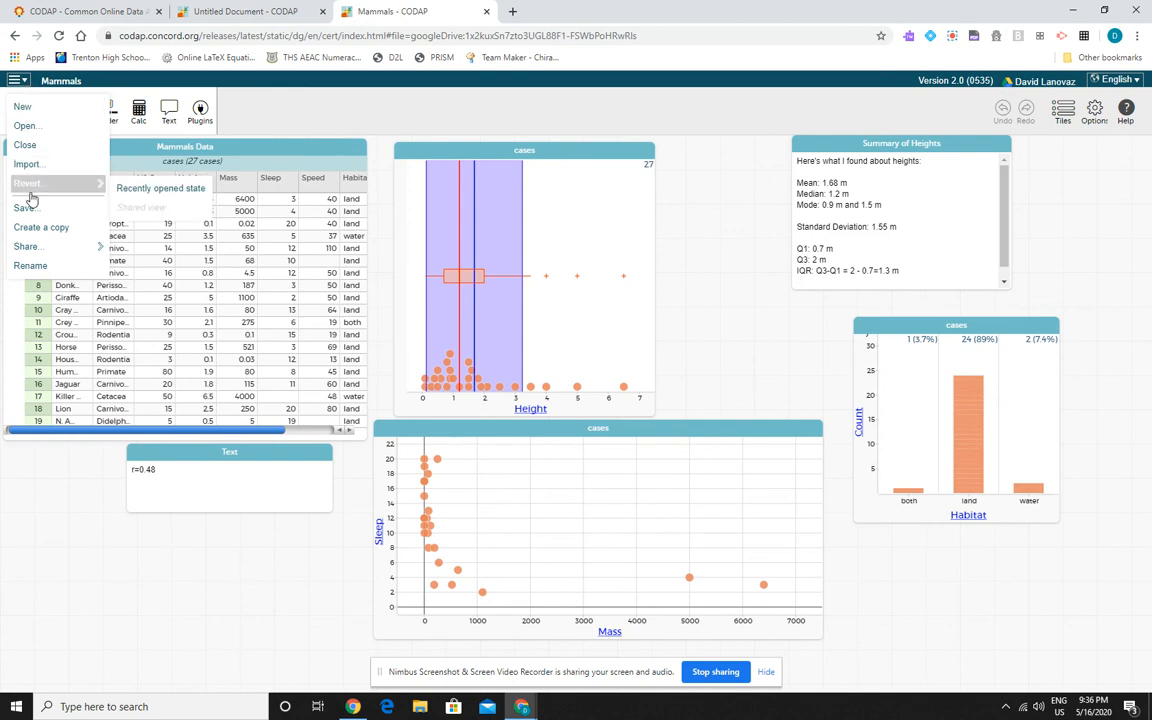
{"action": "mouse_move", "coordinate": [32, 246]}
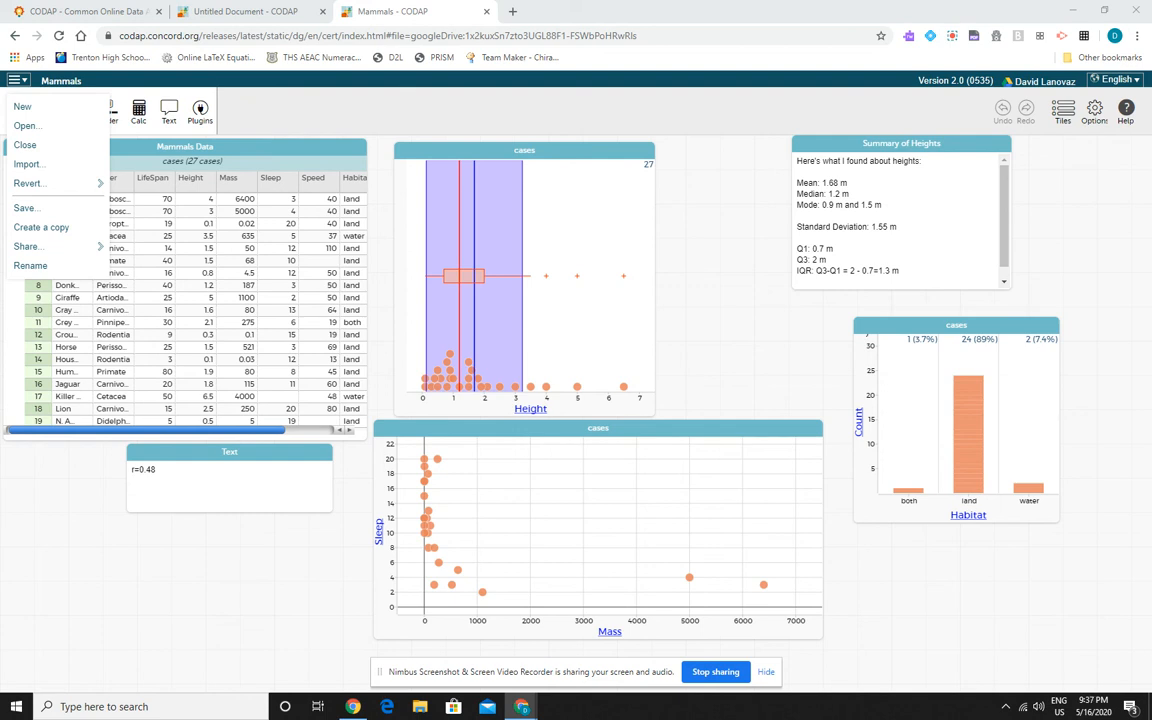
Switch to Google Drive, find Mammals.codap in My Drive and open it with CODAP.
{"action": "left_click_drag", "start_coordinate": [0, 92], "coordinate": [624, 127]}
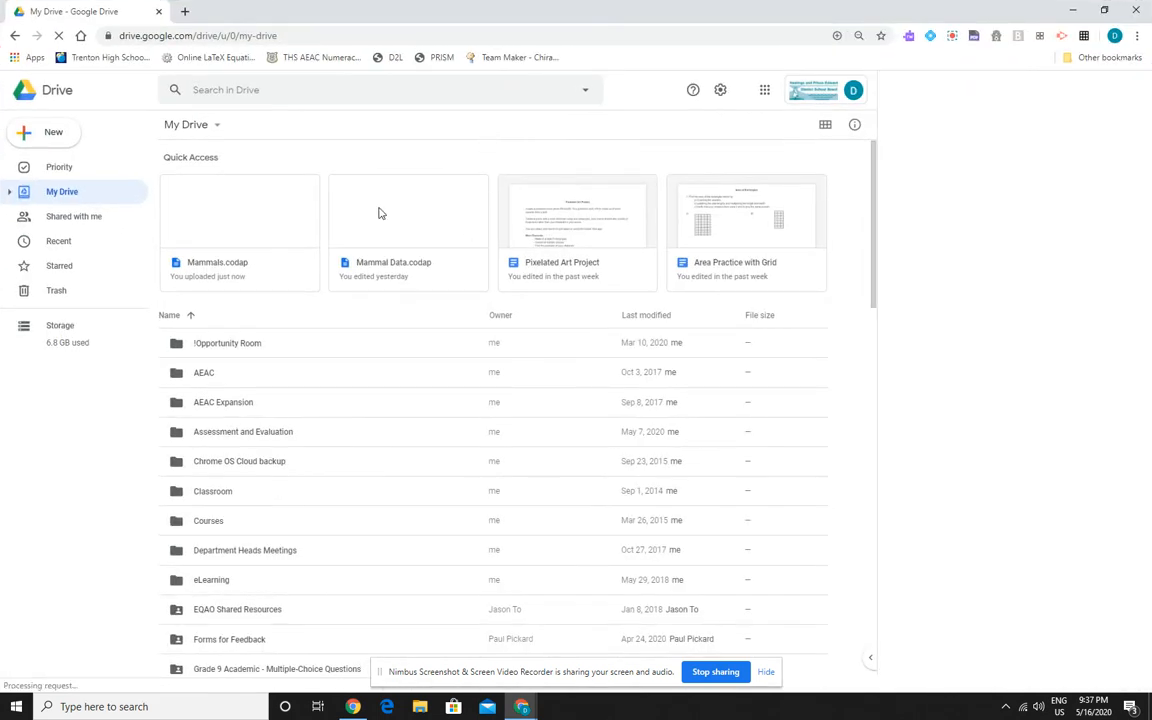
{"action": "scroll", "coordinate": [557, 489], "scroll_direction": "down", "scroll_amount": 10}
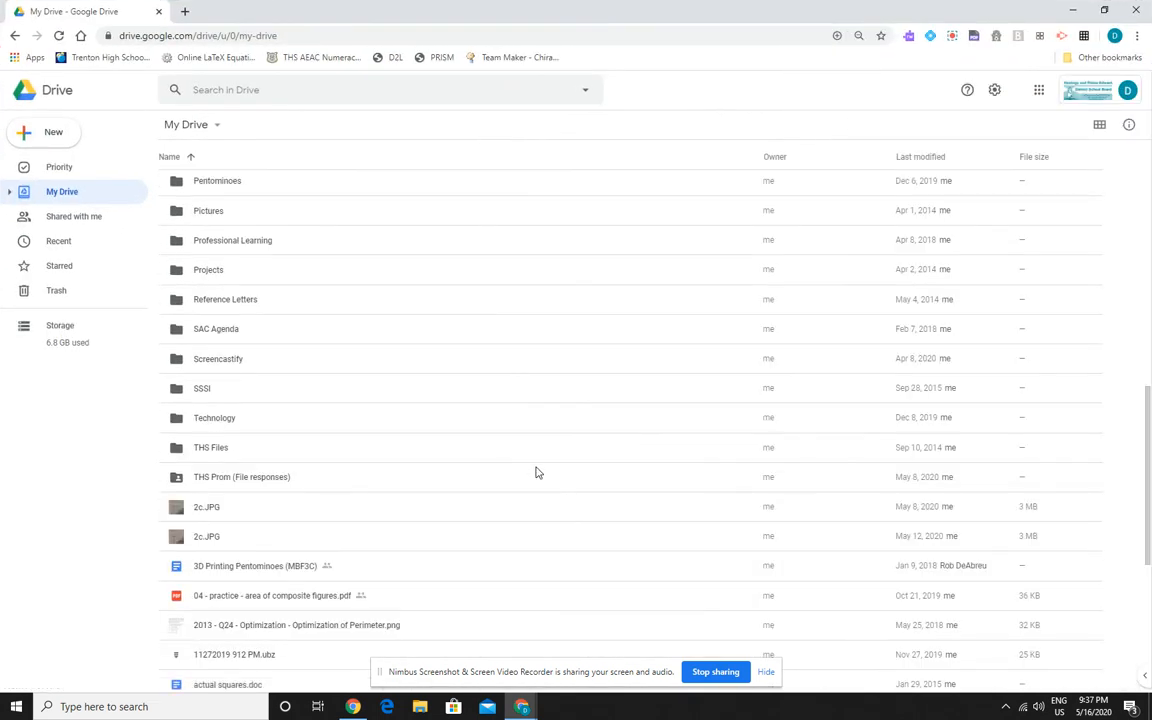
{"action": "scroll", "coordinate": [938, 400], "scroll_direction": "down", "scroll_amount": 5}
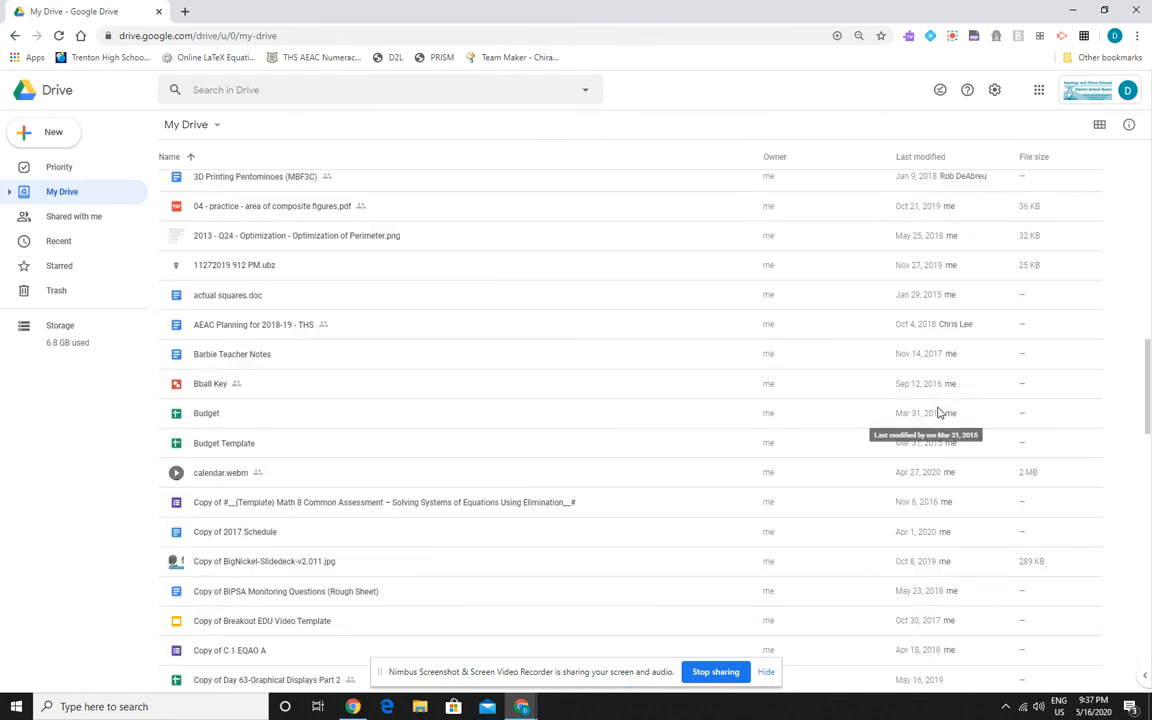
{"action": "scroll", "coordinate": [1023, 429], "scroll_direction": "down", "scroll_amount": 7}
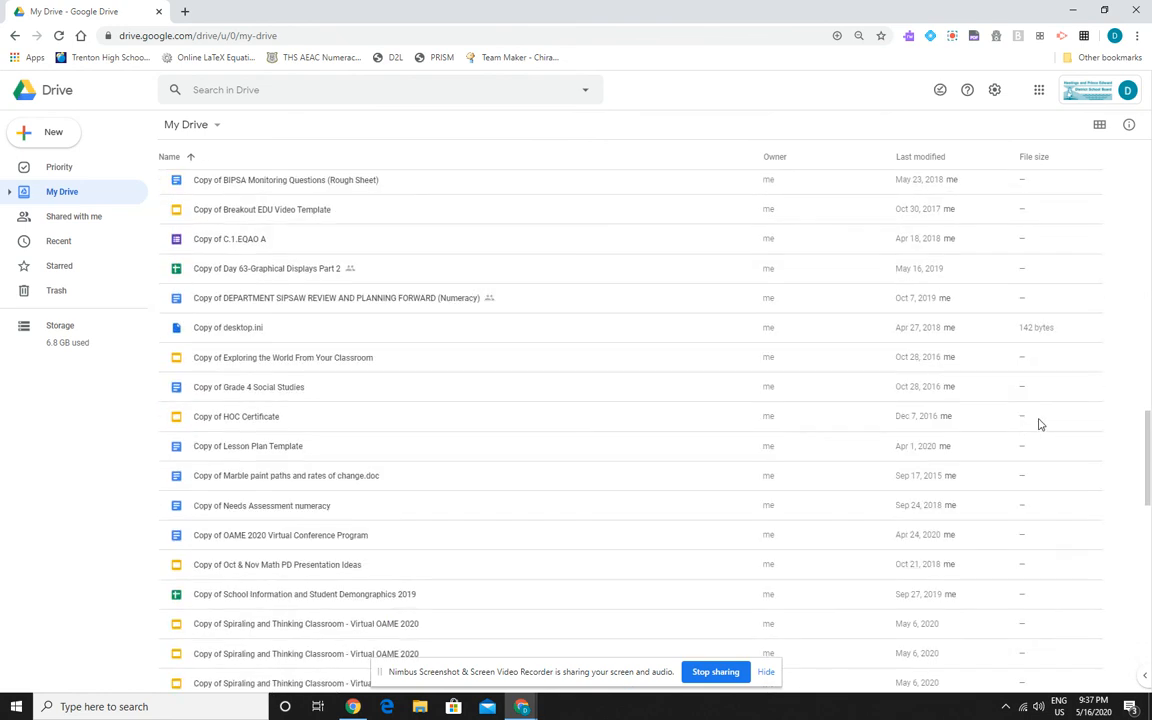
{"action": "left_click_drag", "start_coordinate": [1149, 487], "coordinate": [1147, 718]}
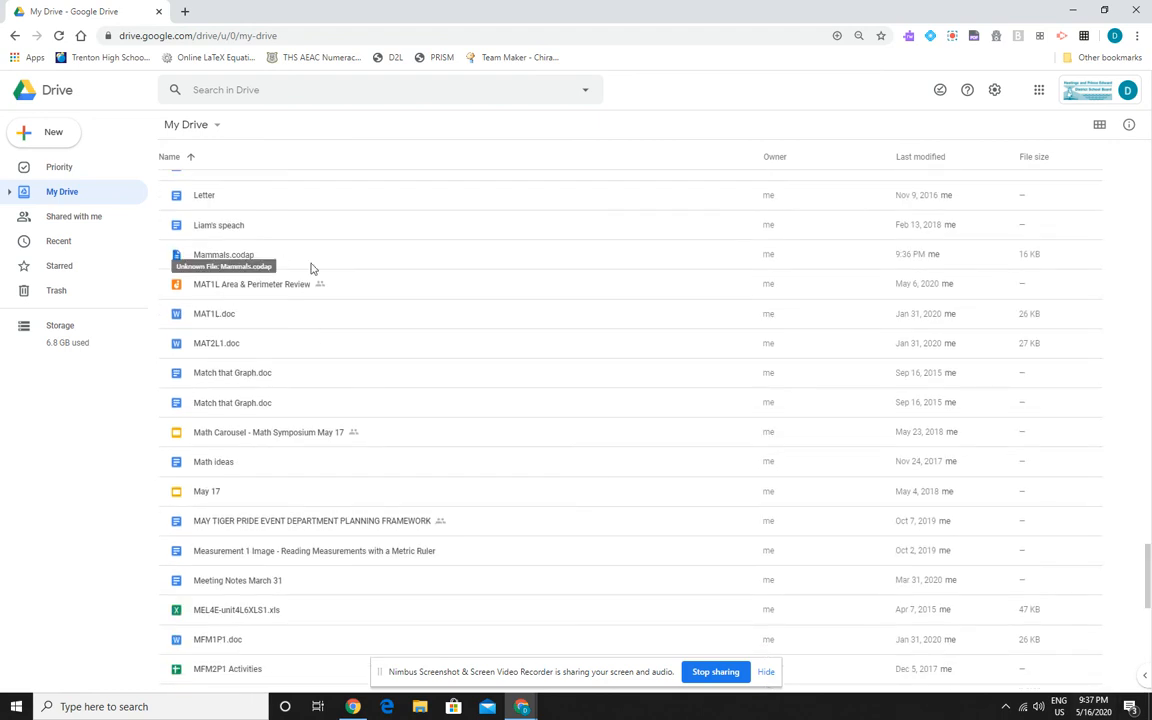
{"action": "left_click", "coordinate": [227, 258]}
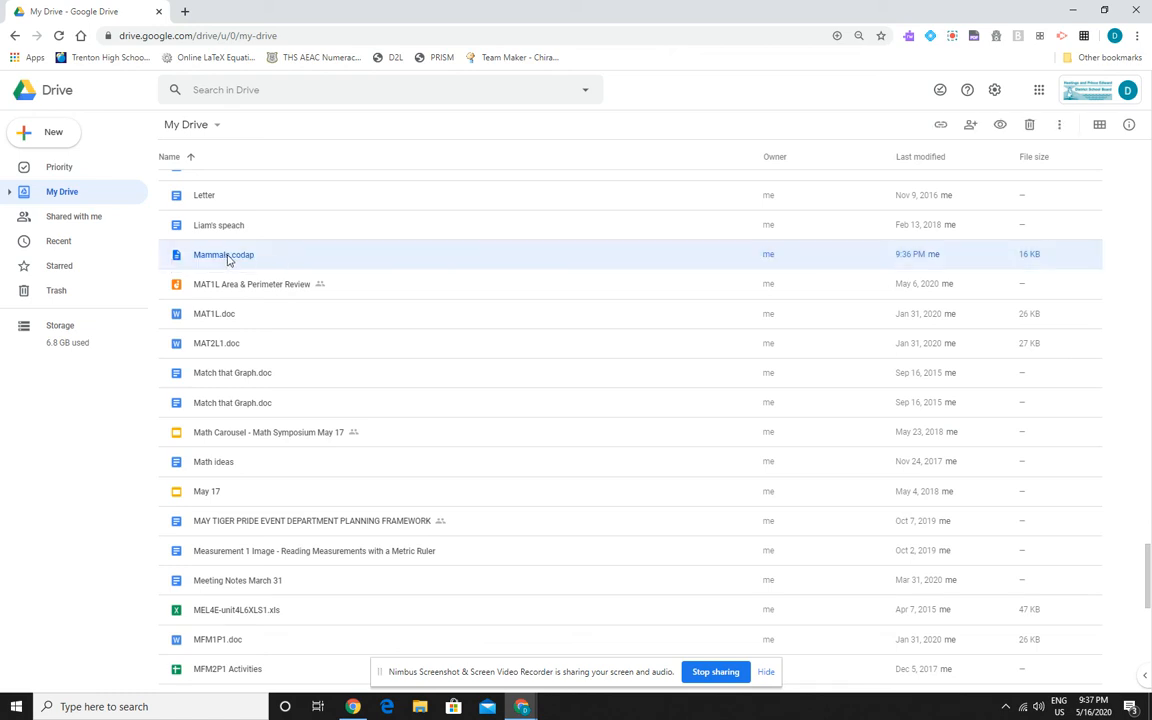
{"action": "double_click", "coordinate": [228, 257]}
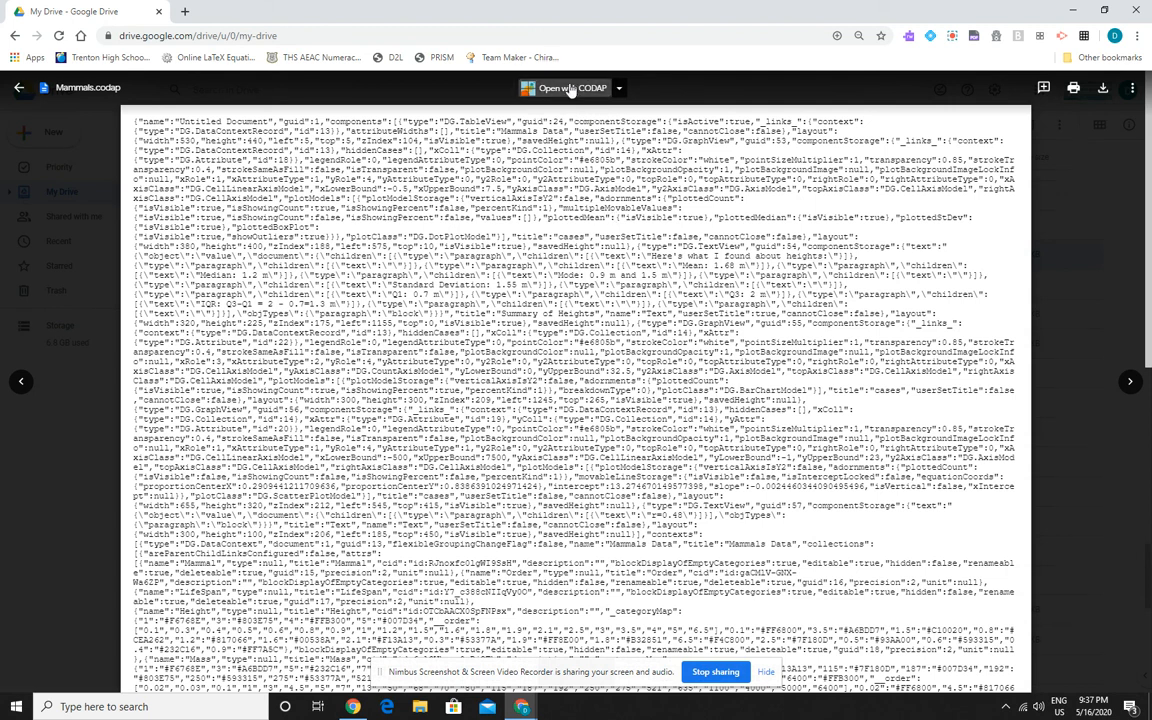
{"action": "left_click", "coordinate": [571, 90]}
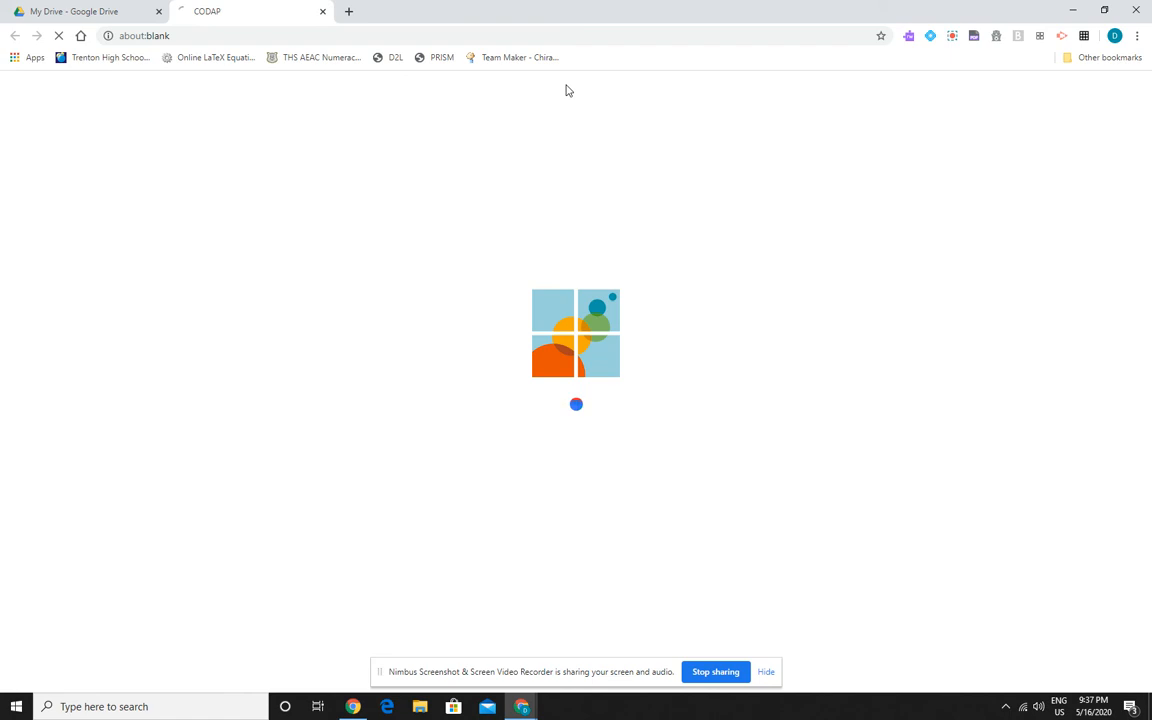